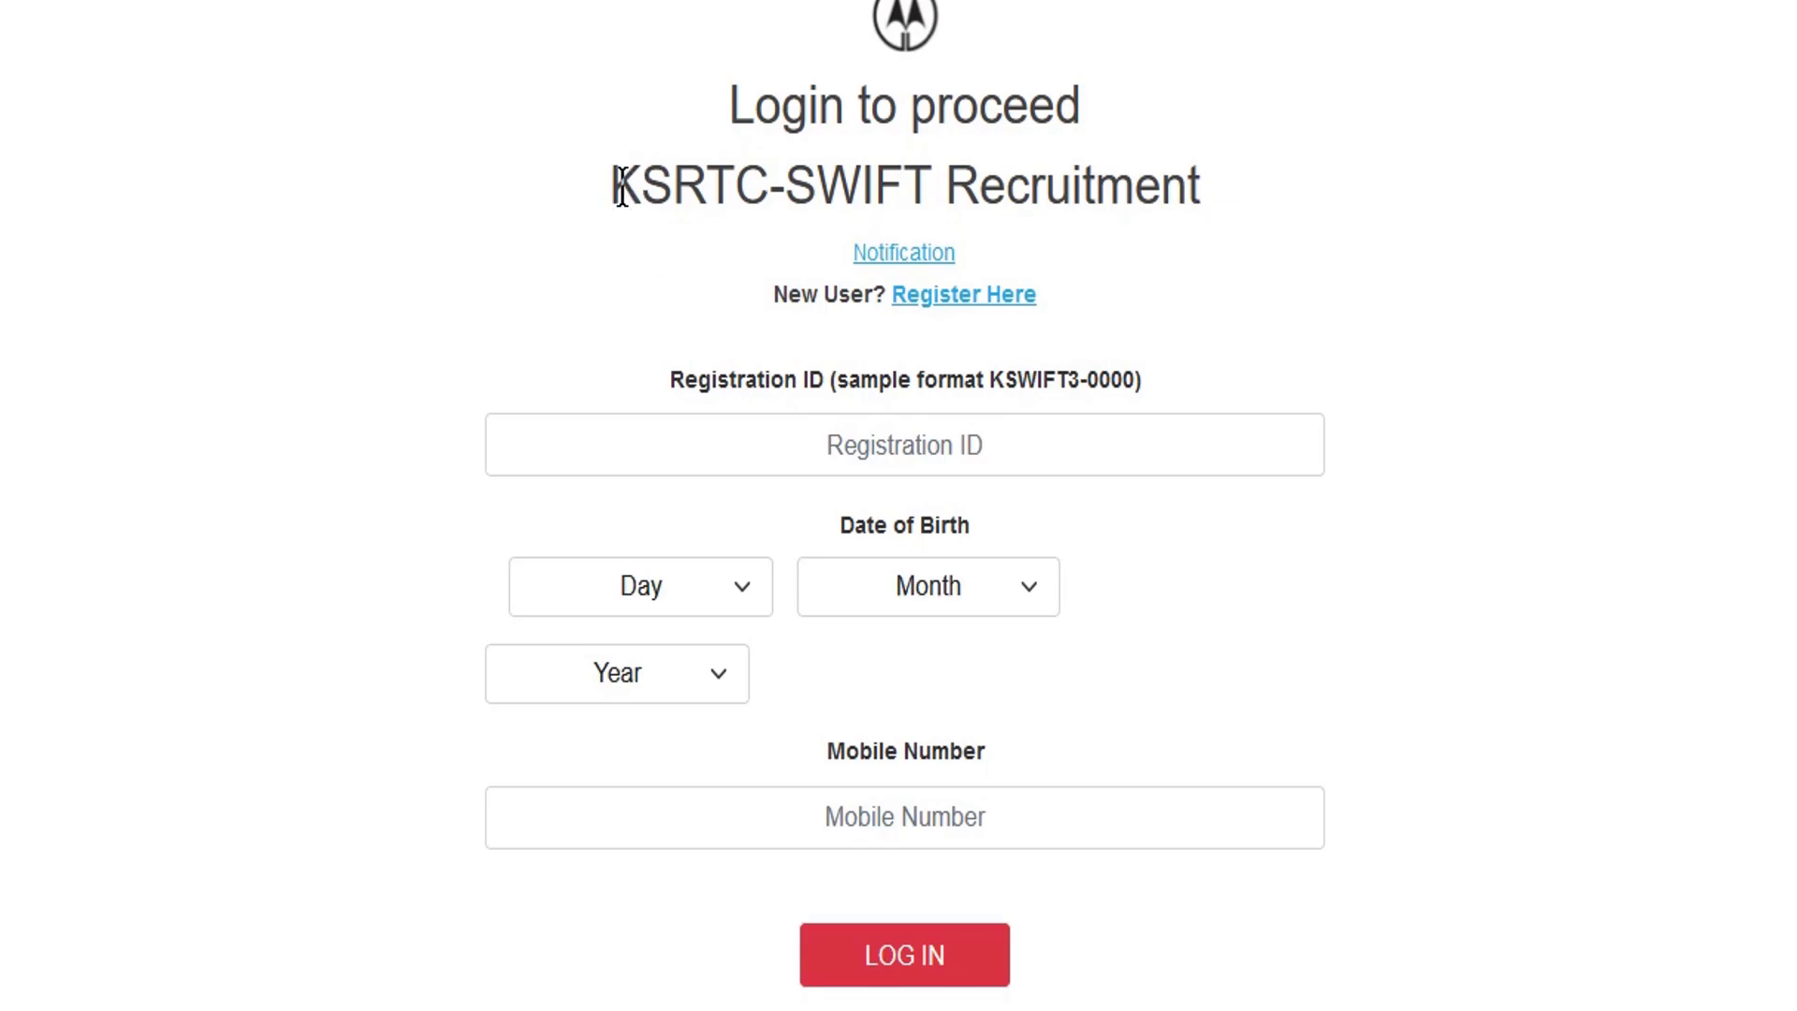
- Highlight the KSRTC-SWIFT Recruitment heading and the New User prompt
drag(610, 182, 1138, 202)
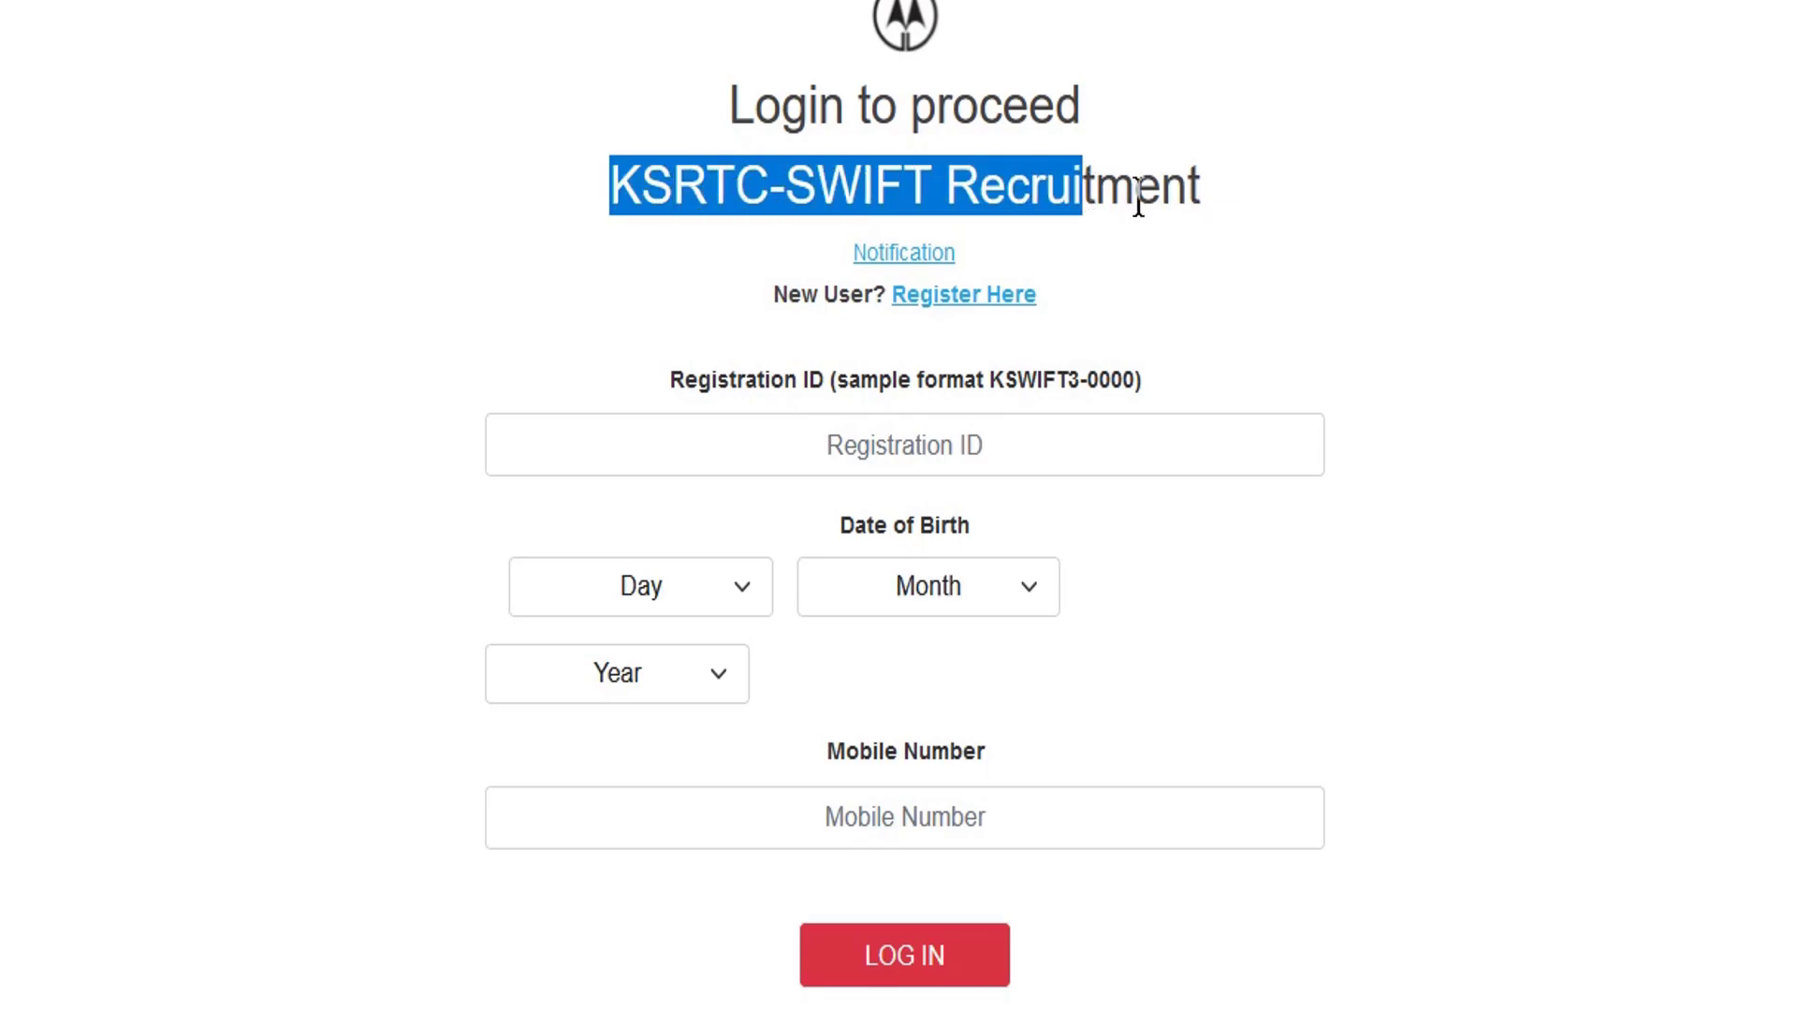
click(1139, 202)
drag(956, 190, 1137, 187)
click(1125, 178)
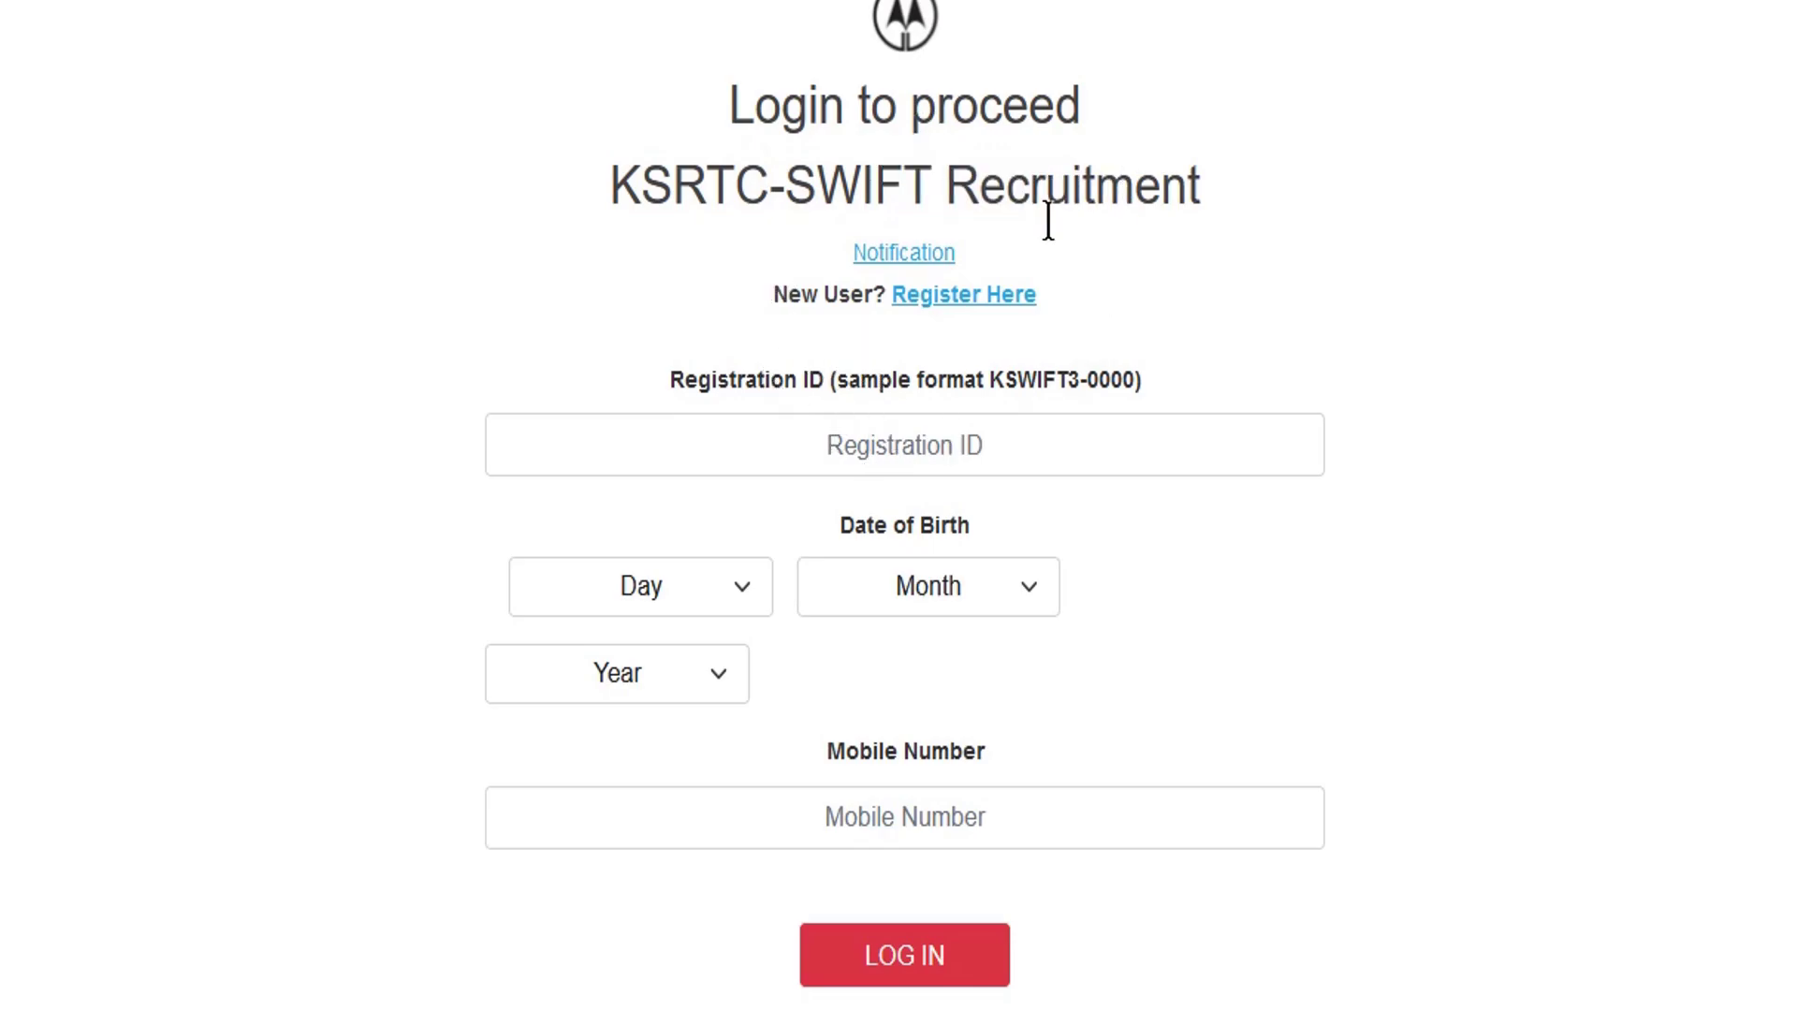
drag(781, 292, 815, 293)
click(854, 293)
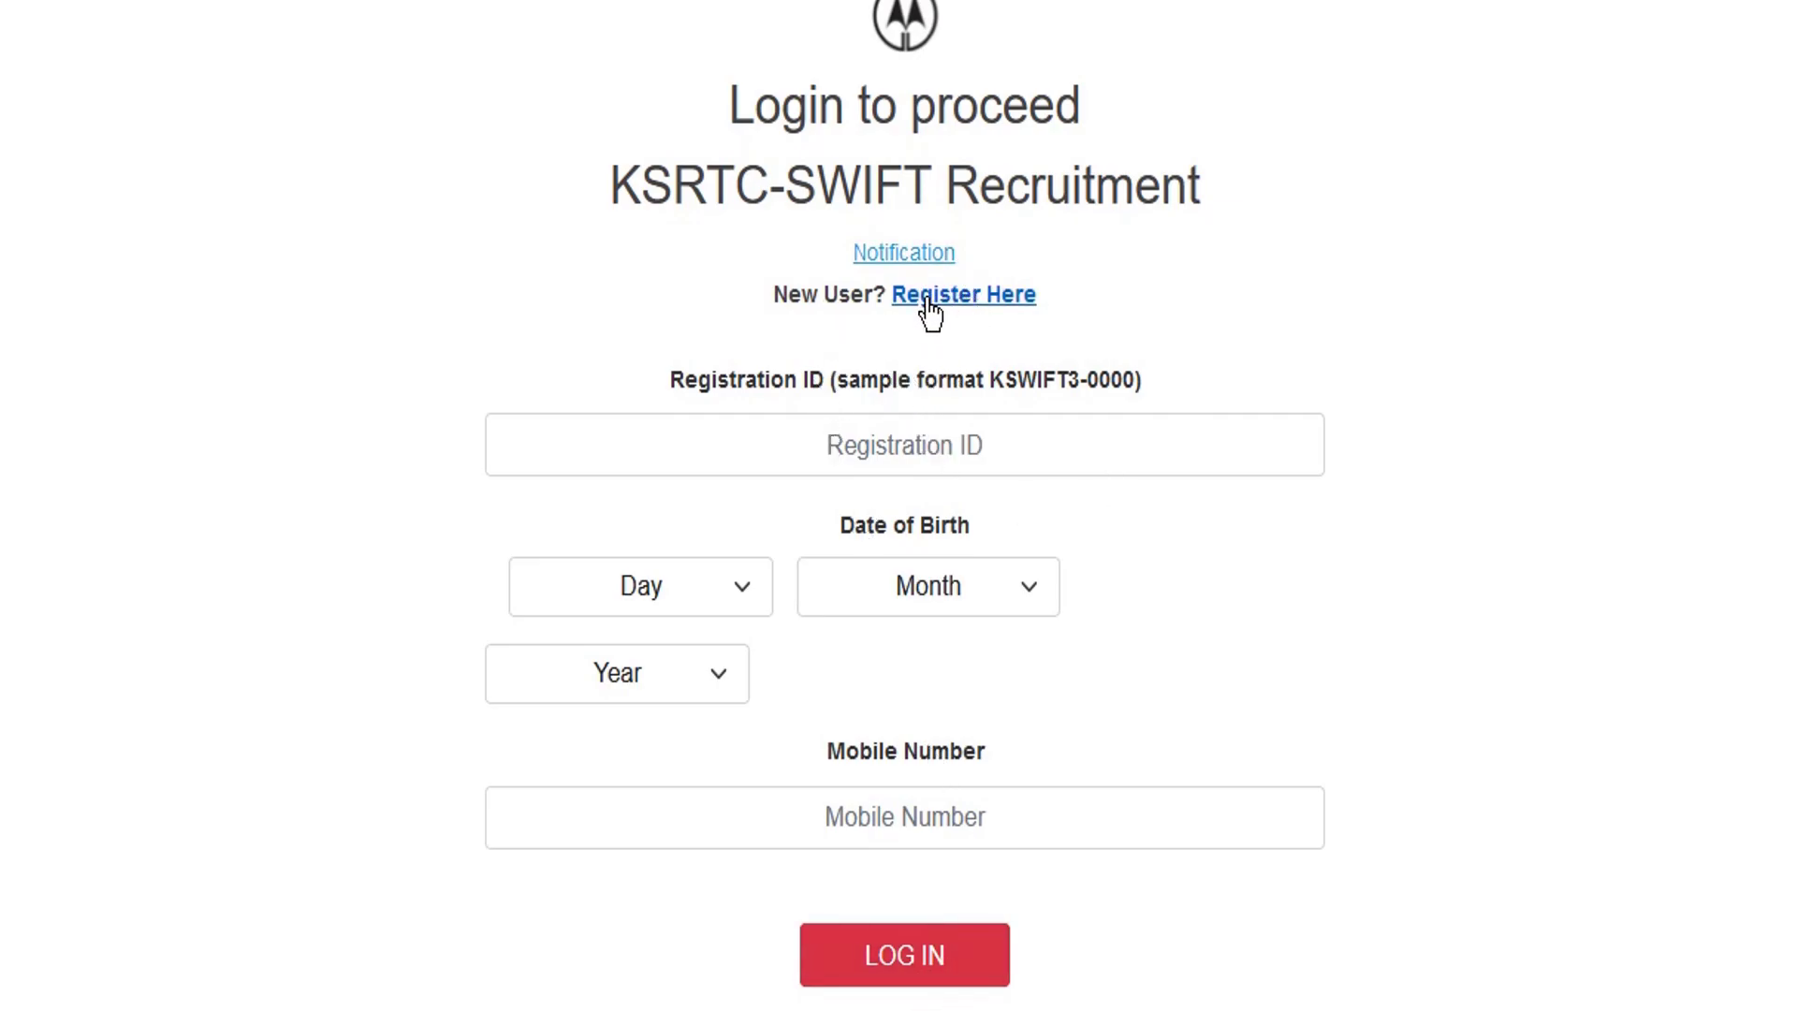
drag(791, 297, 873, 299)
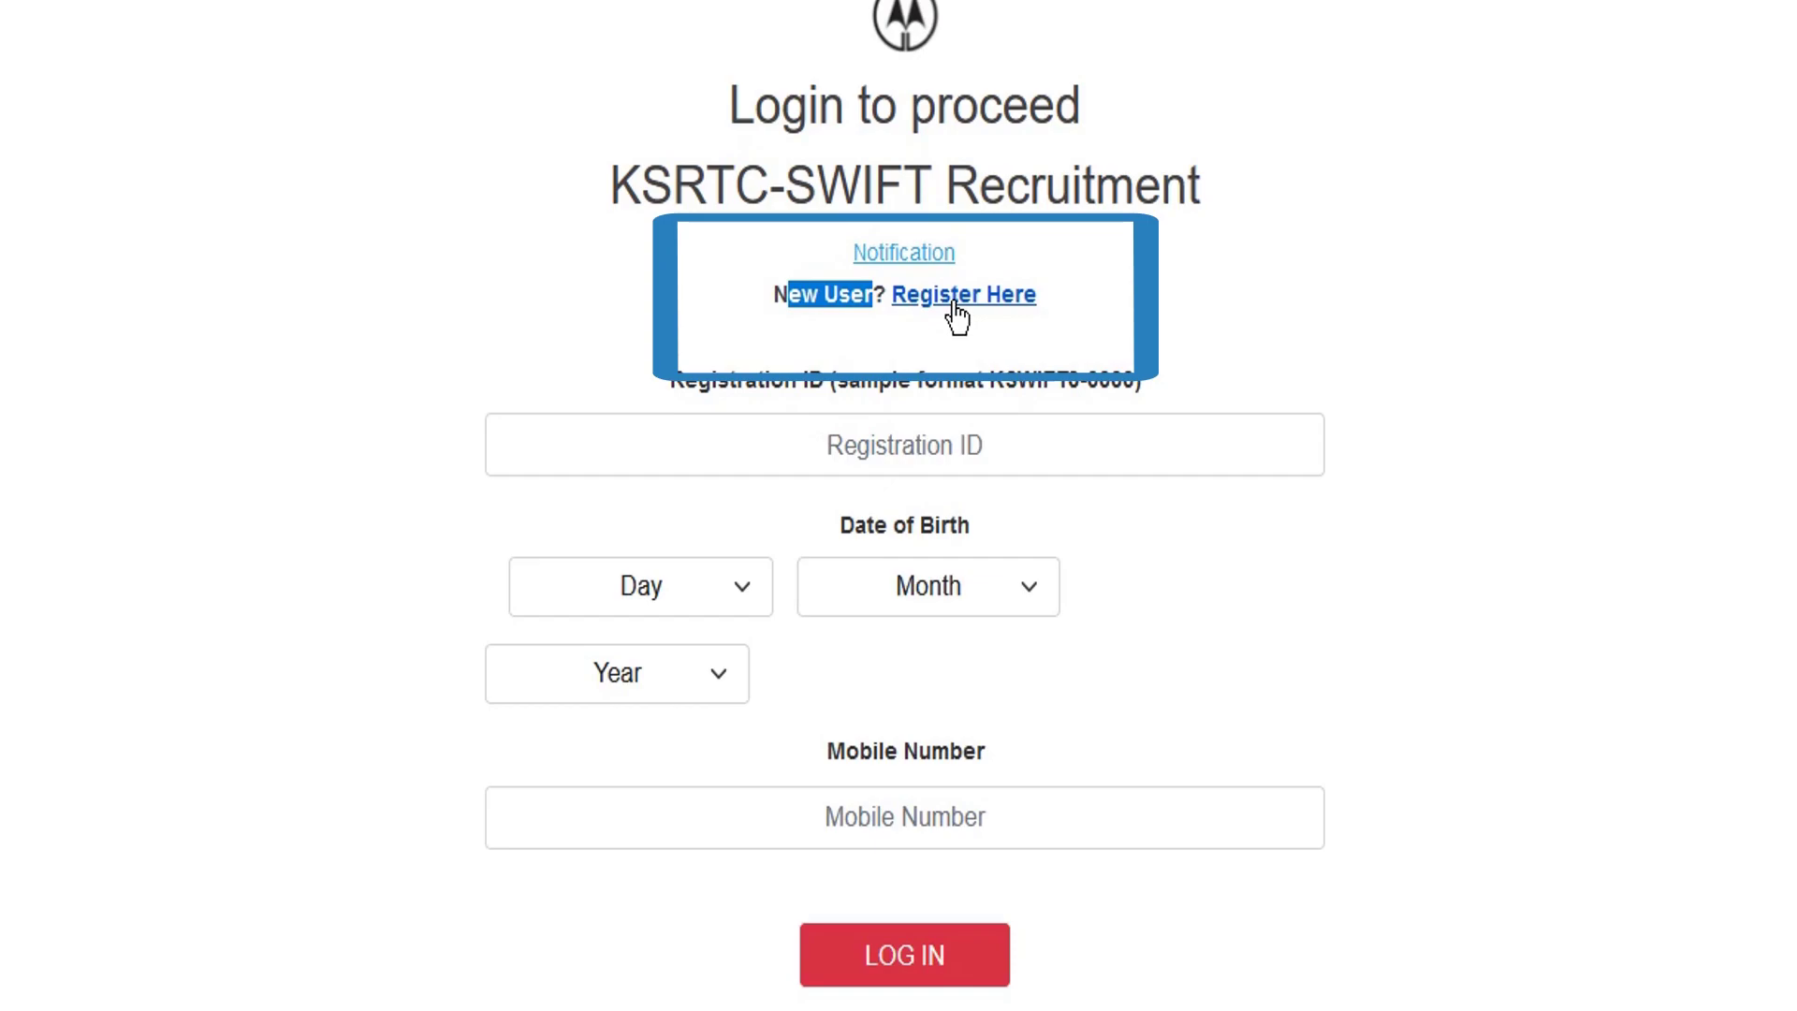
- Open Register Here, accept 'I have read and understood all instructions' and continue
click(983, 295)
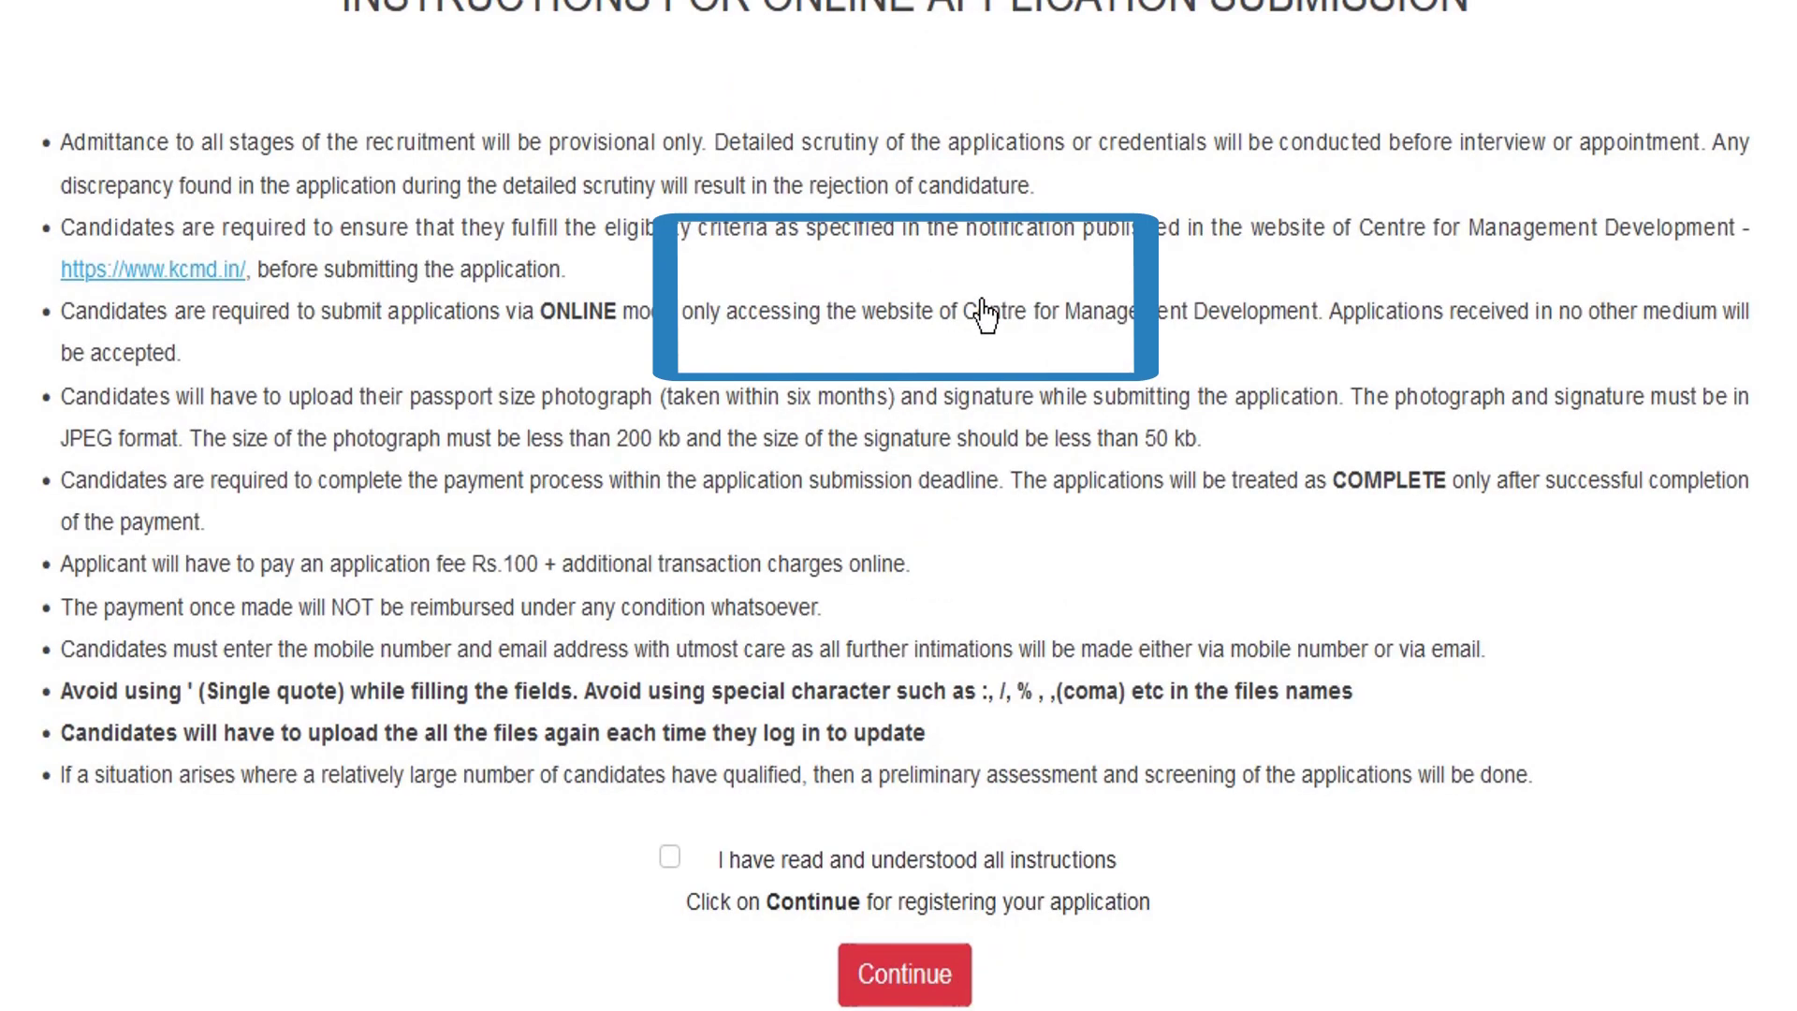
scroll(655, 674, down, 3)
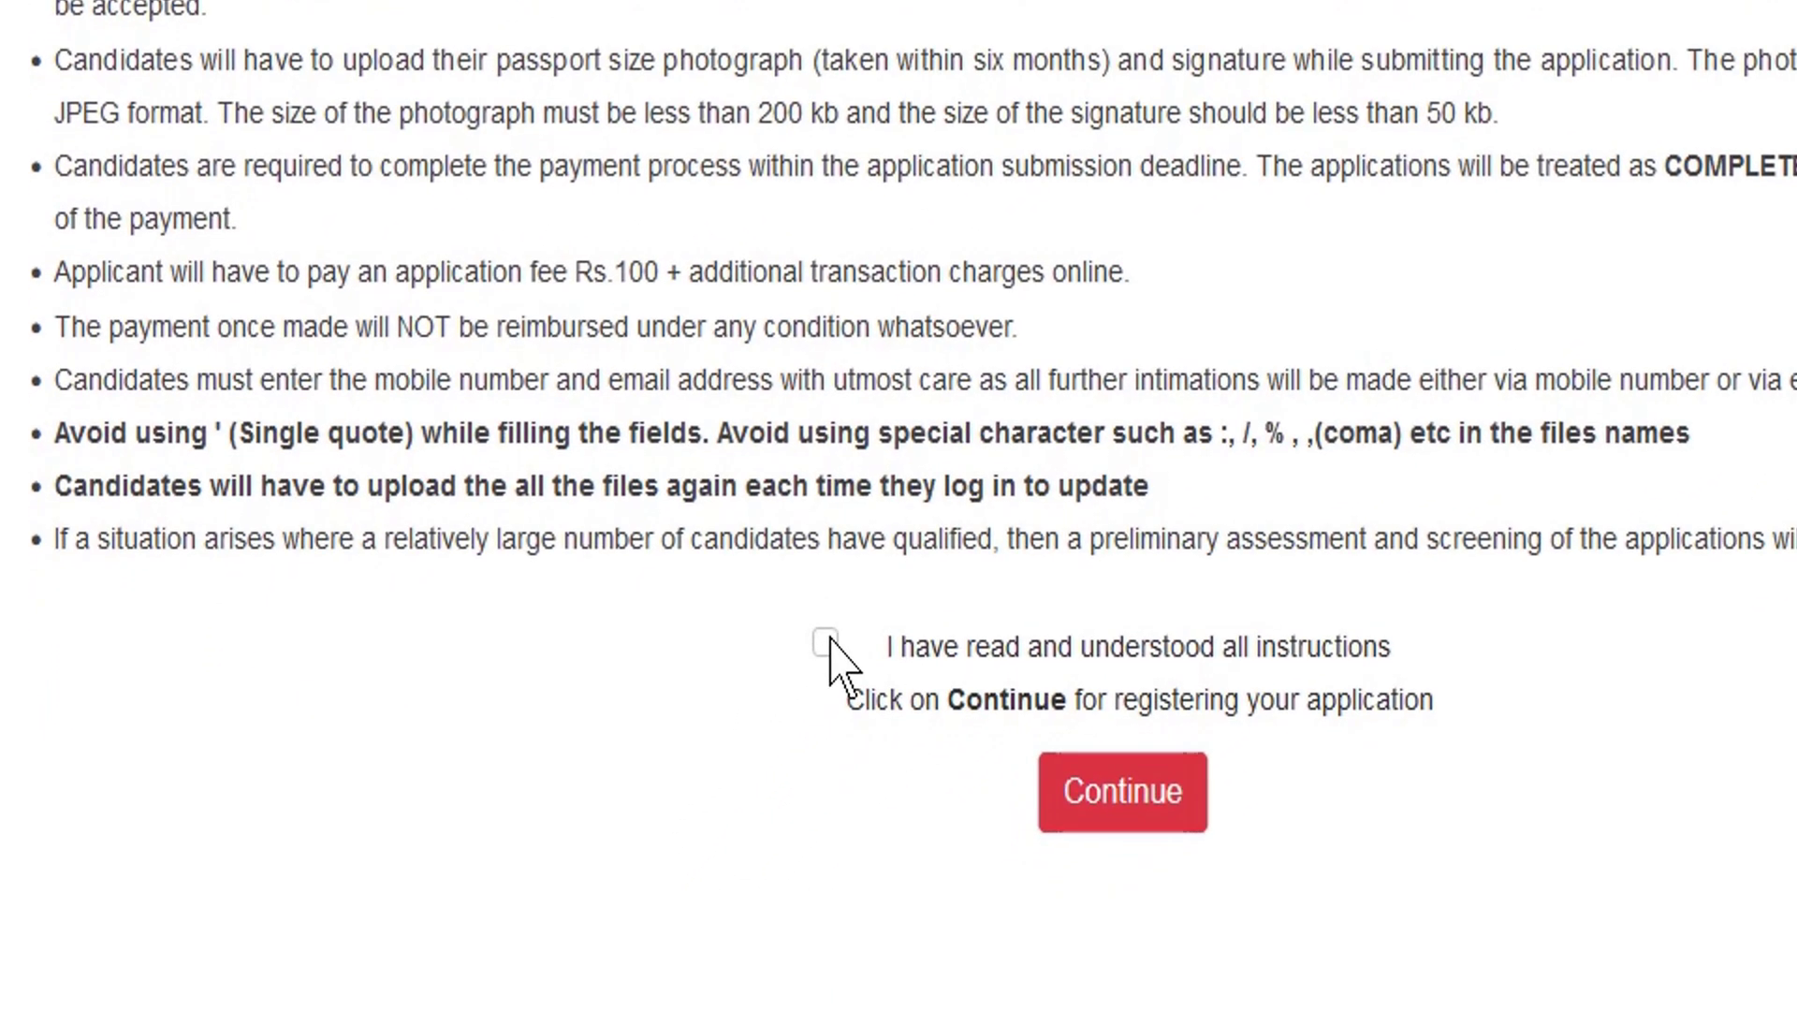
click(825, 642)
click(1143, 818)
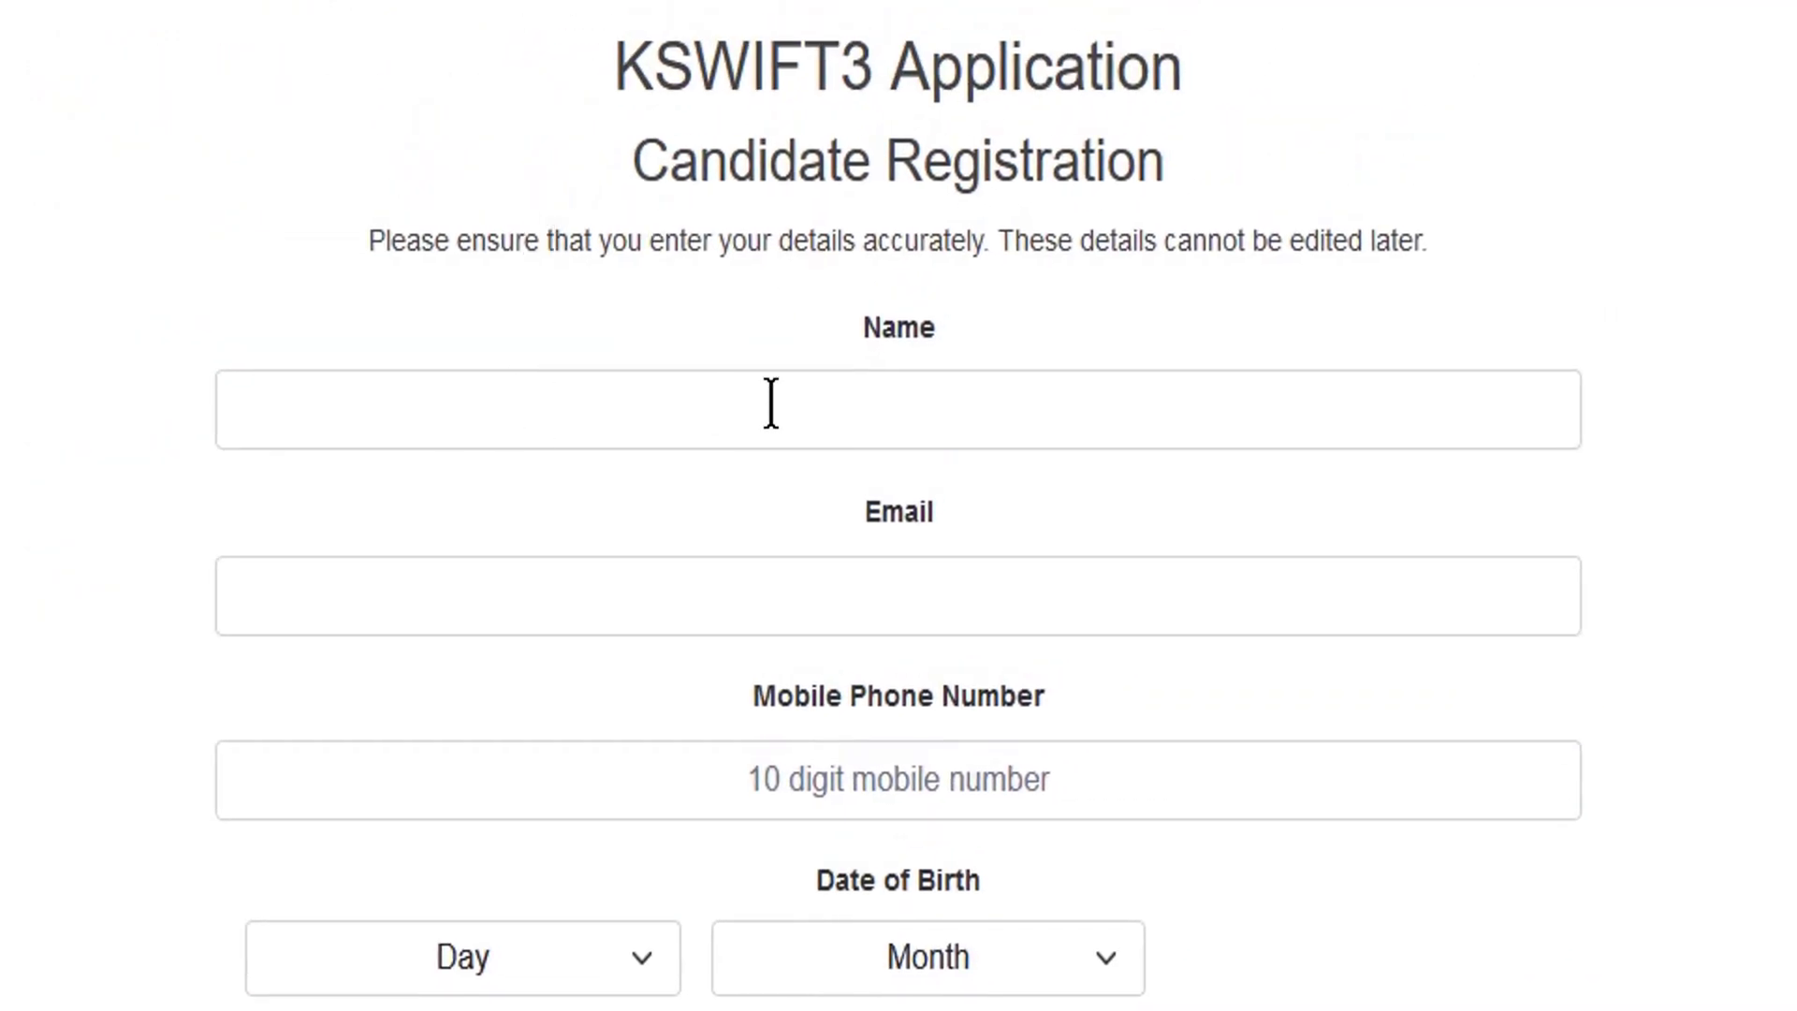
- Enter the candidate's name, e-mail and mobile number with birth date 1/1/2000, then register
click(770, 404)
click(884, 619)
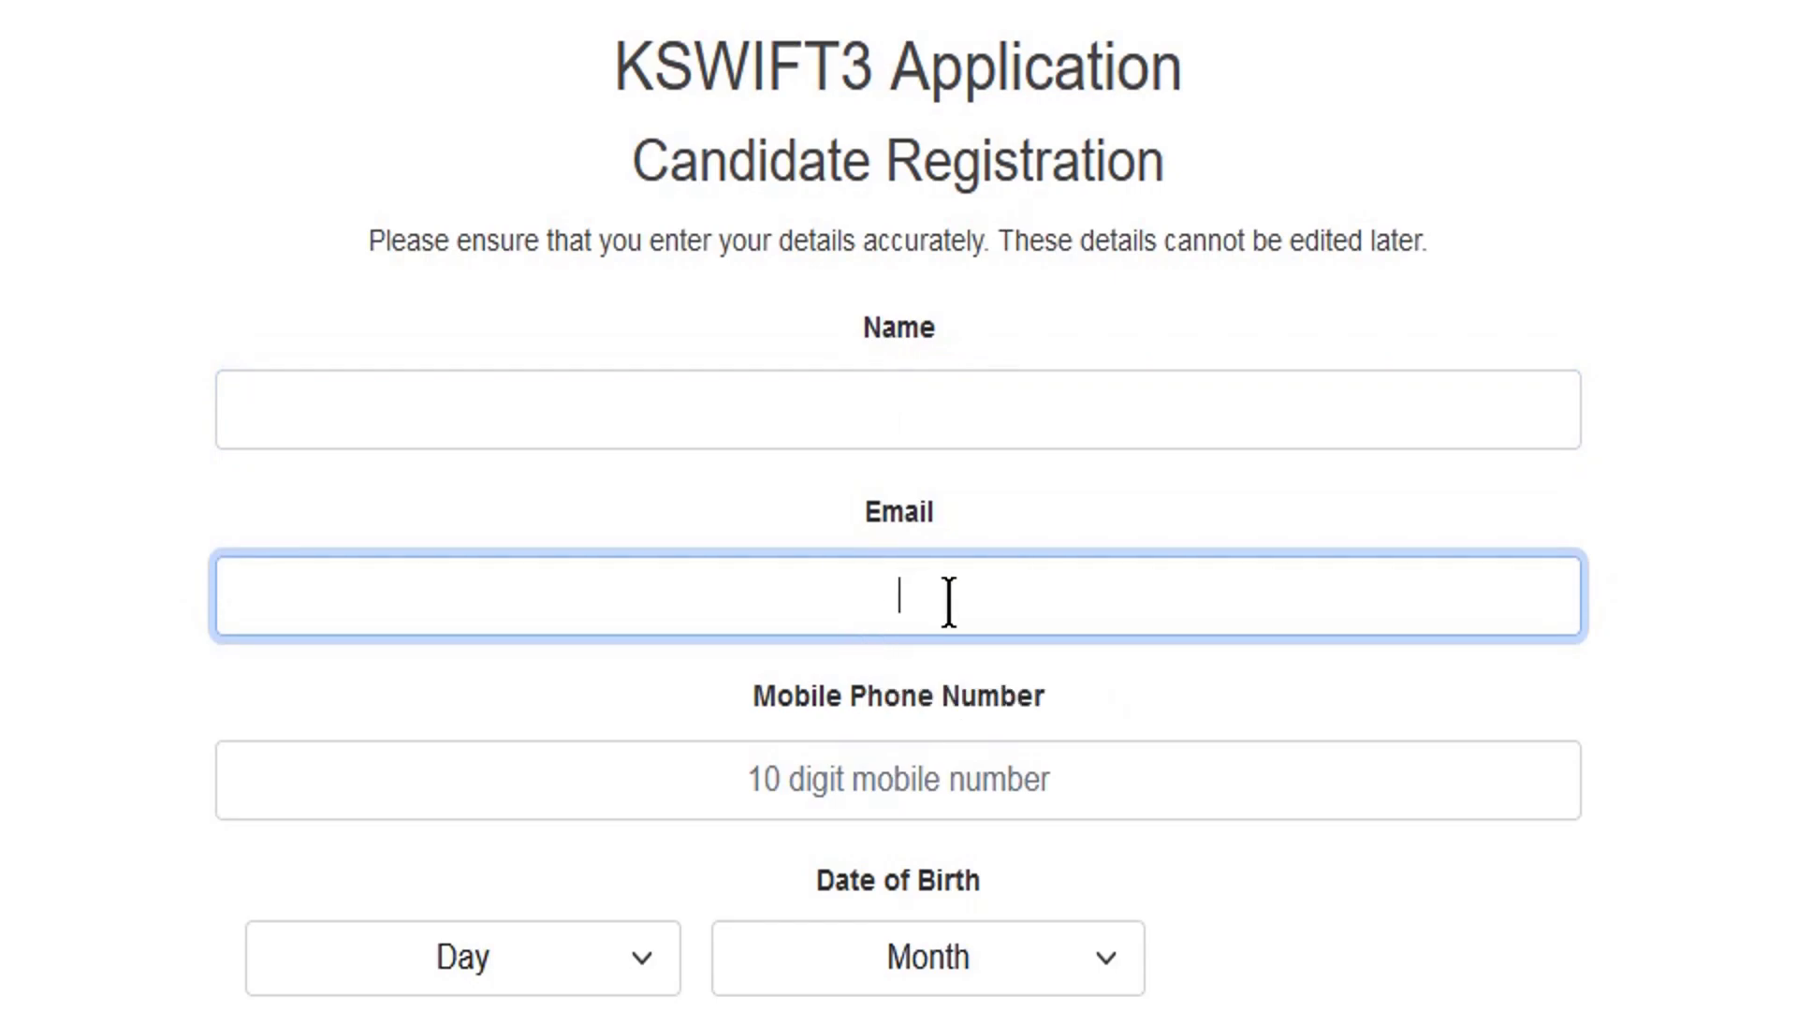
click(803, 780)
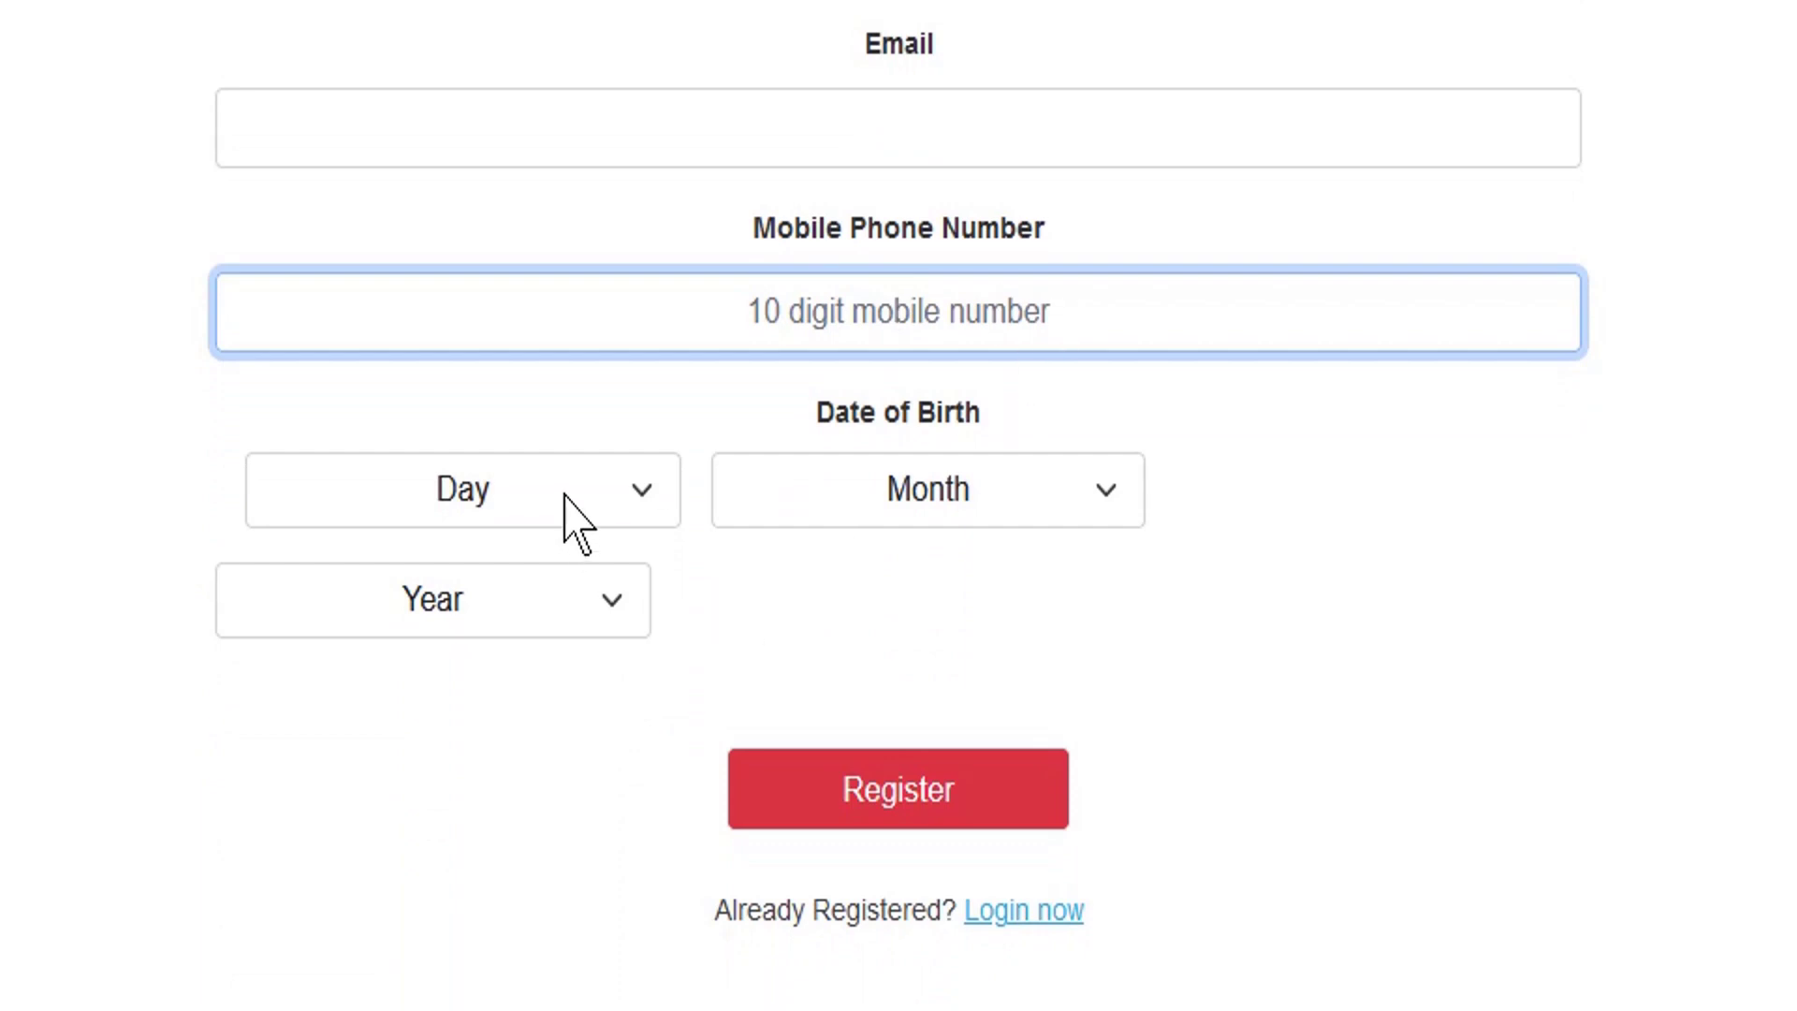
click(565, 497)
click(565, 496)
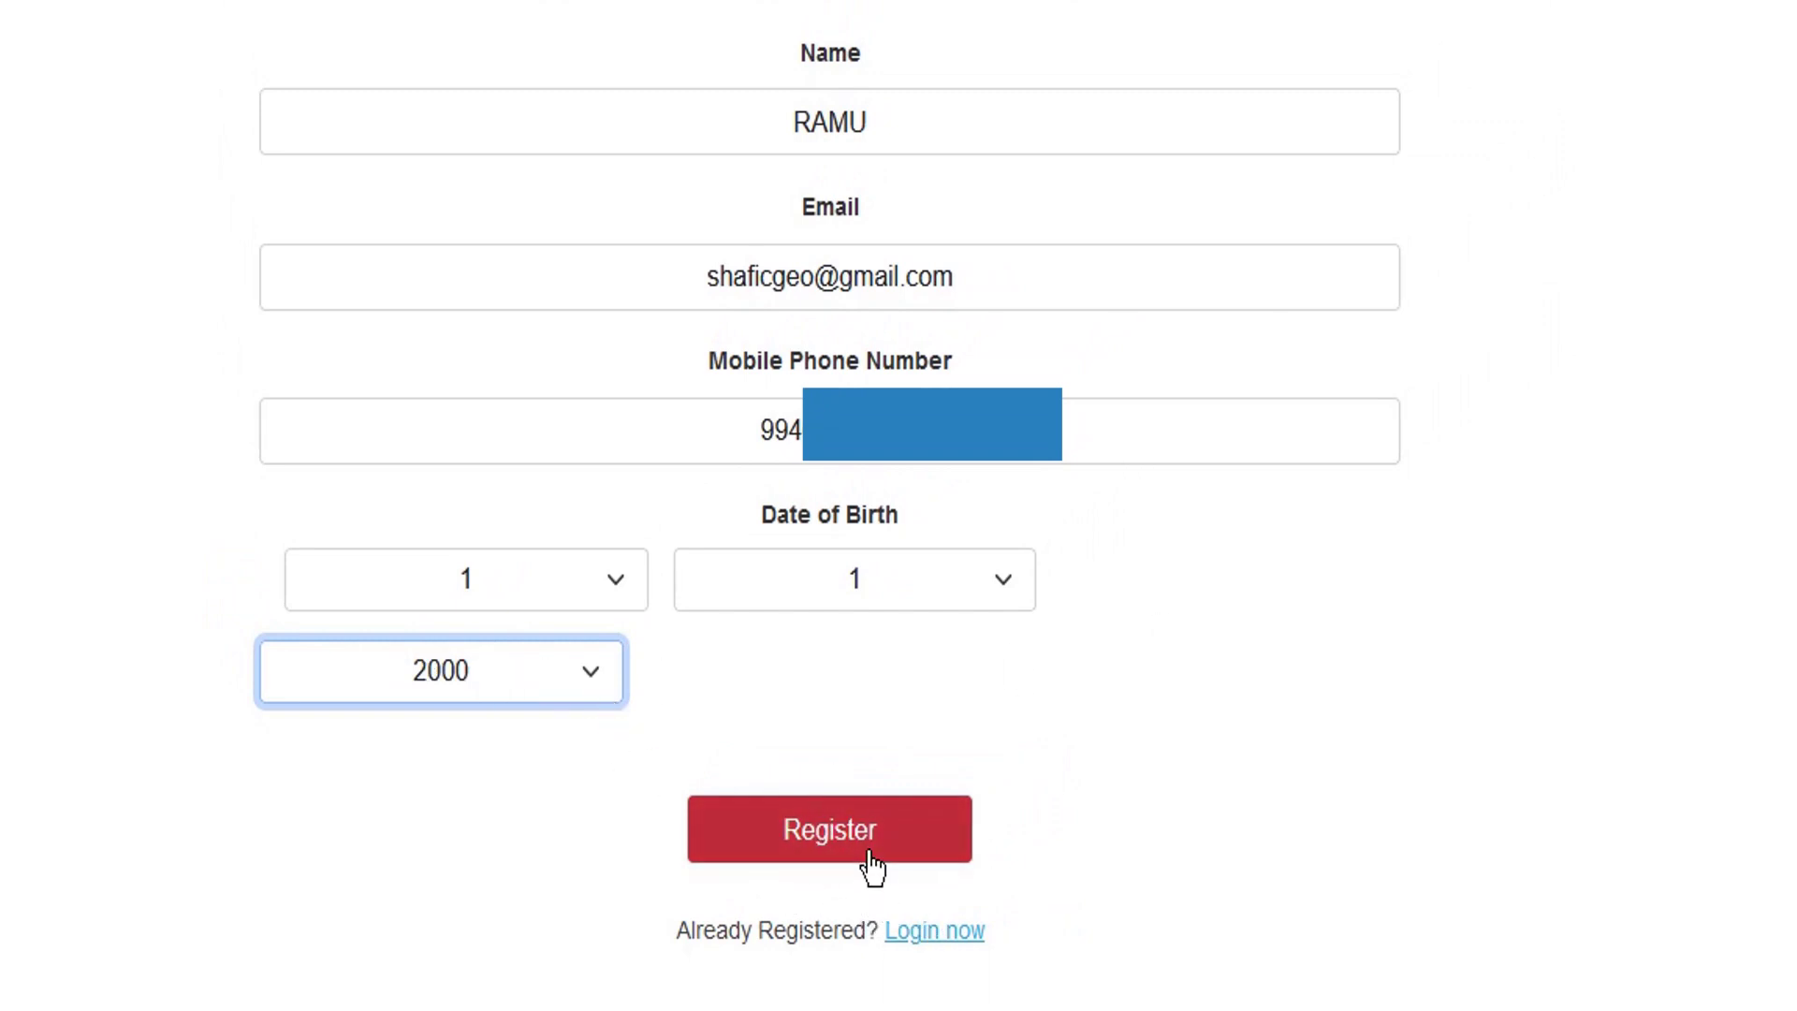
click(838, 847)
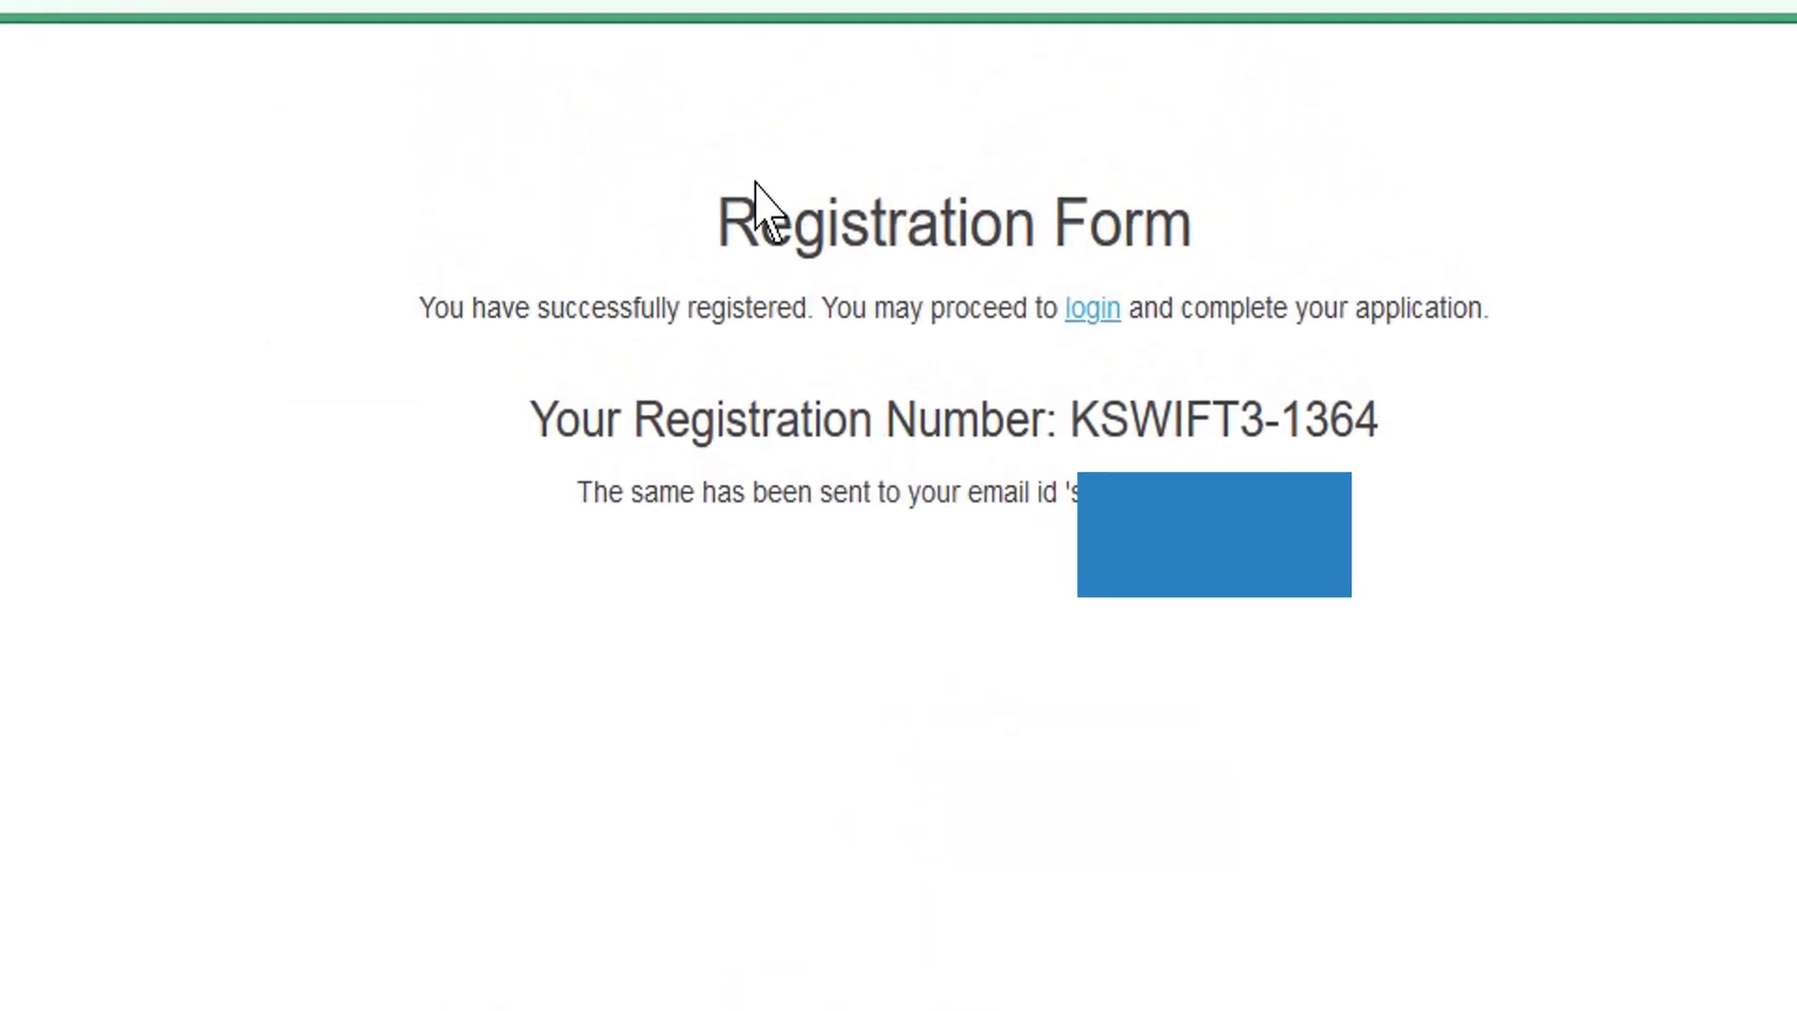
- Highlight the success message, registration number heading and e-mail confirmation sentence
drag(420, 312, 814, 313)
click(857, 323)
drag(558, 425, 965, 397)
click(1016, 398)
drag(1070, 417, 1384, 413)
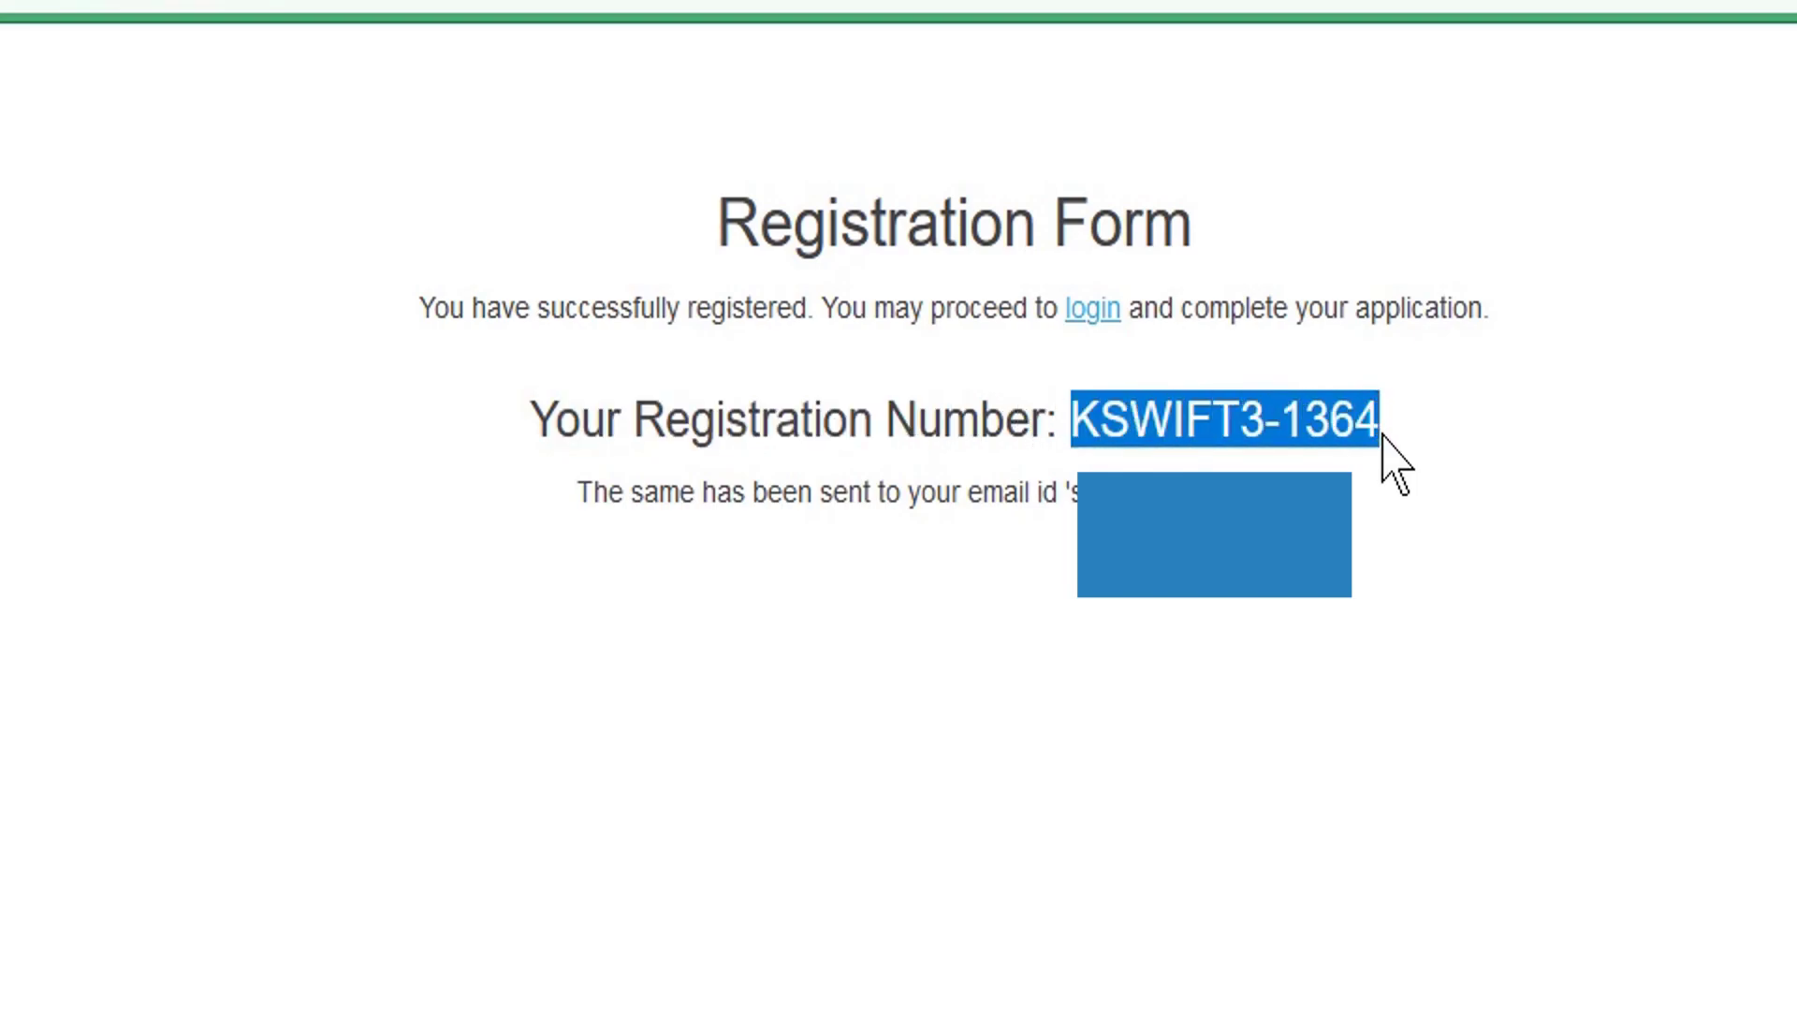
click(1140, 433)
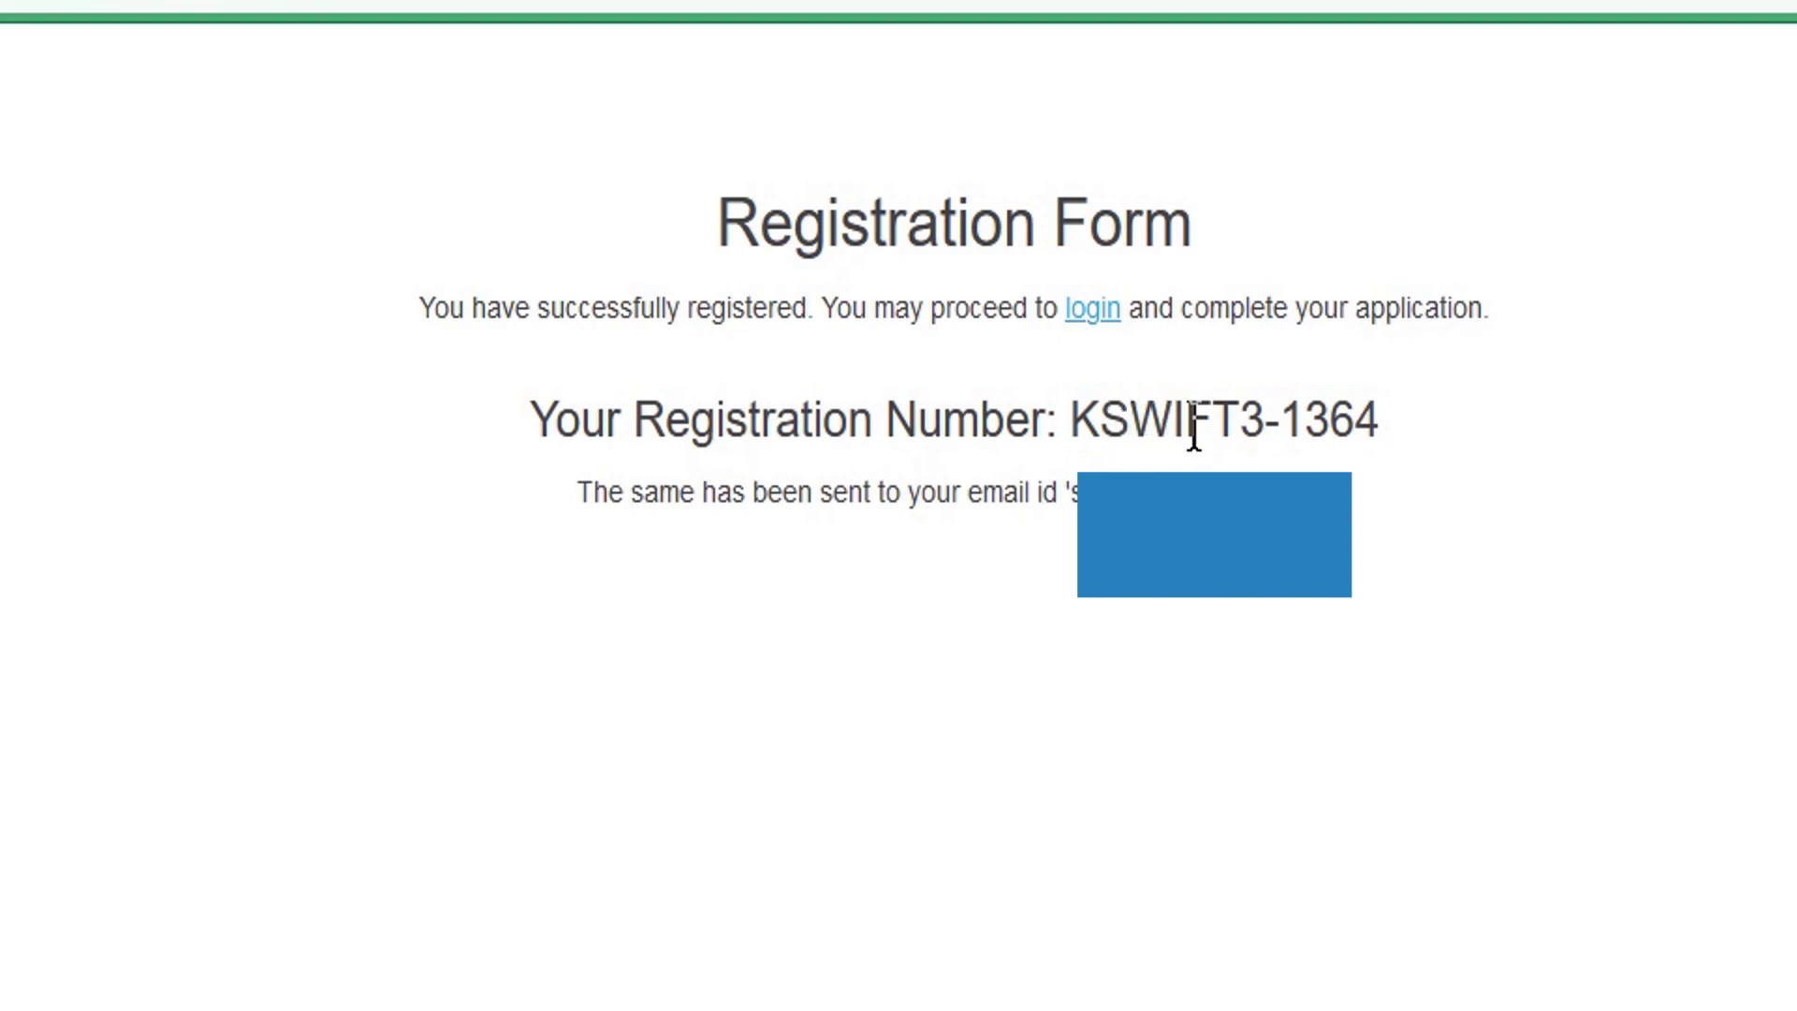
drag(1260, 432, 1382, 429)
click(1183, 432)
drag(1082, 419, 1372, 429)
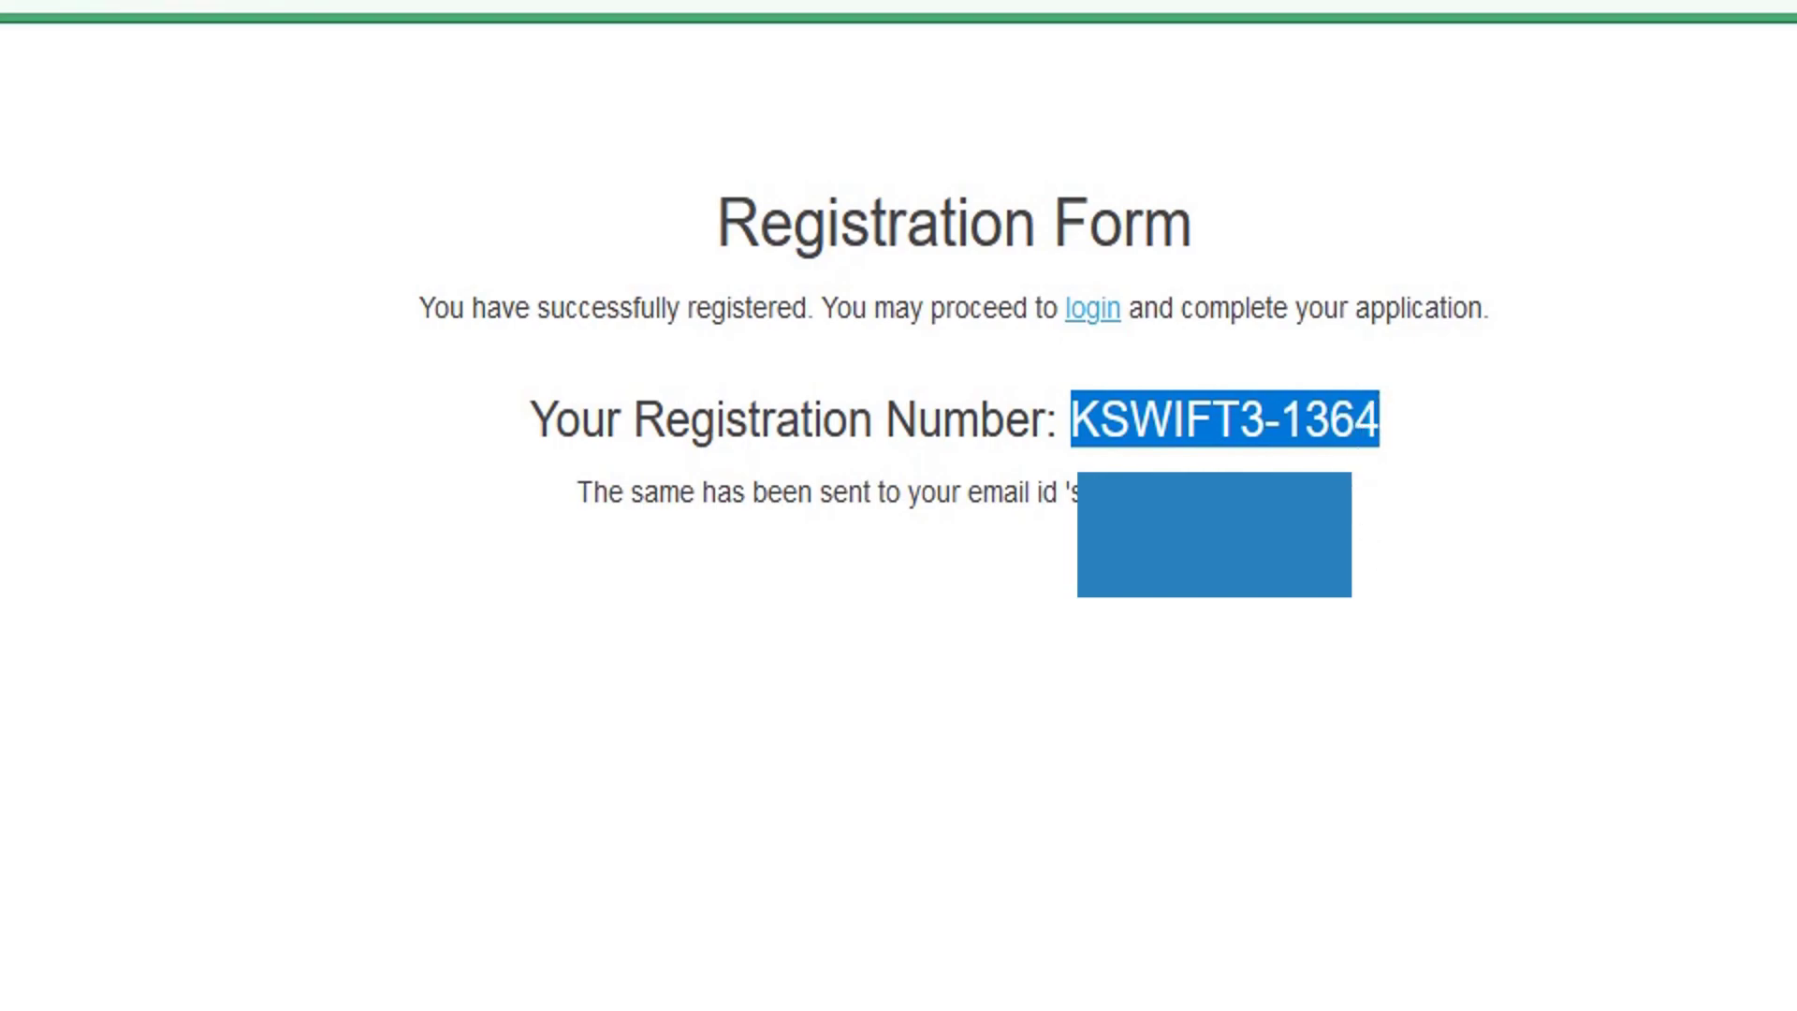
click(744, 573)
drag(680, 495, 867, 494)
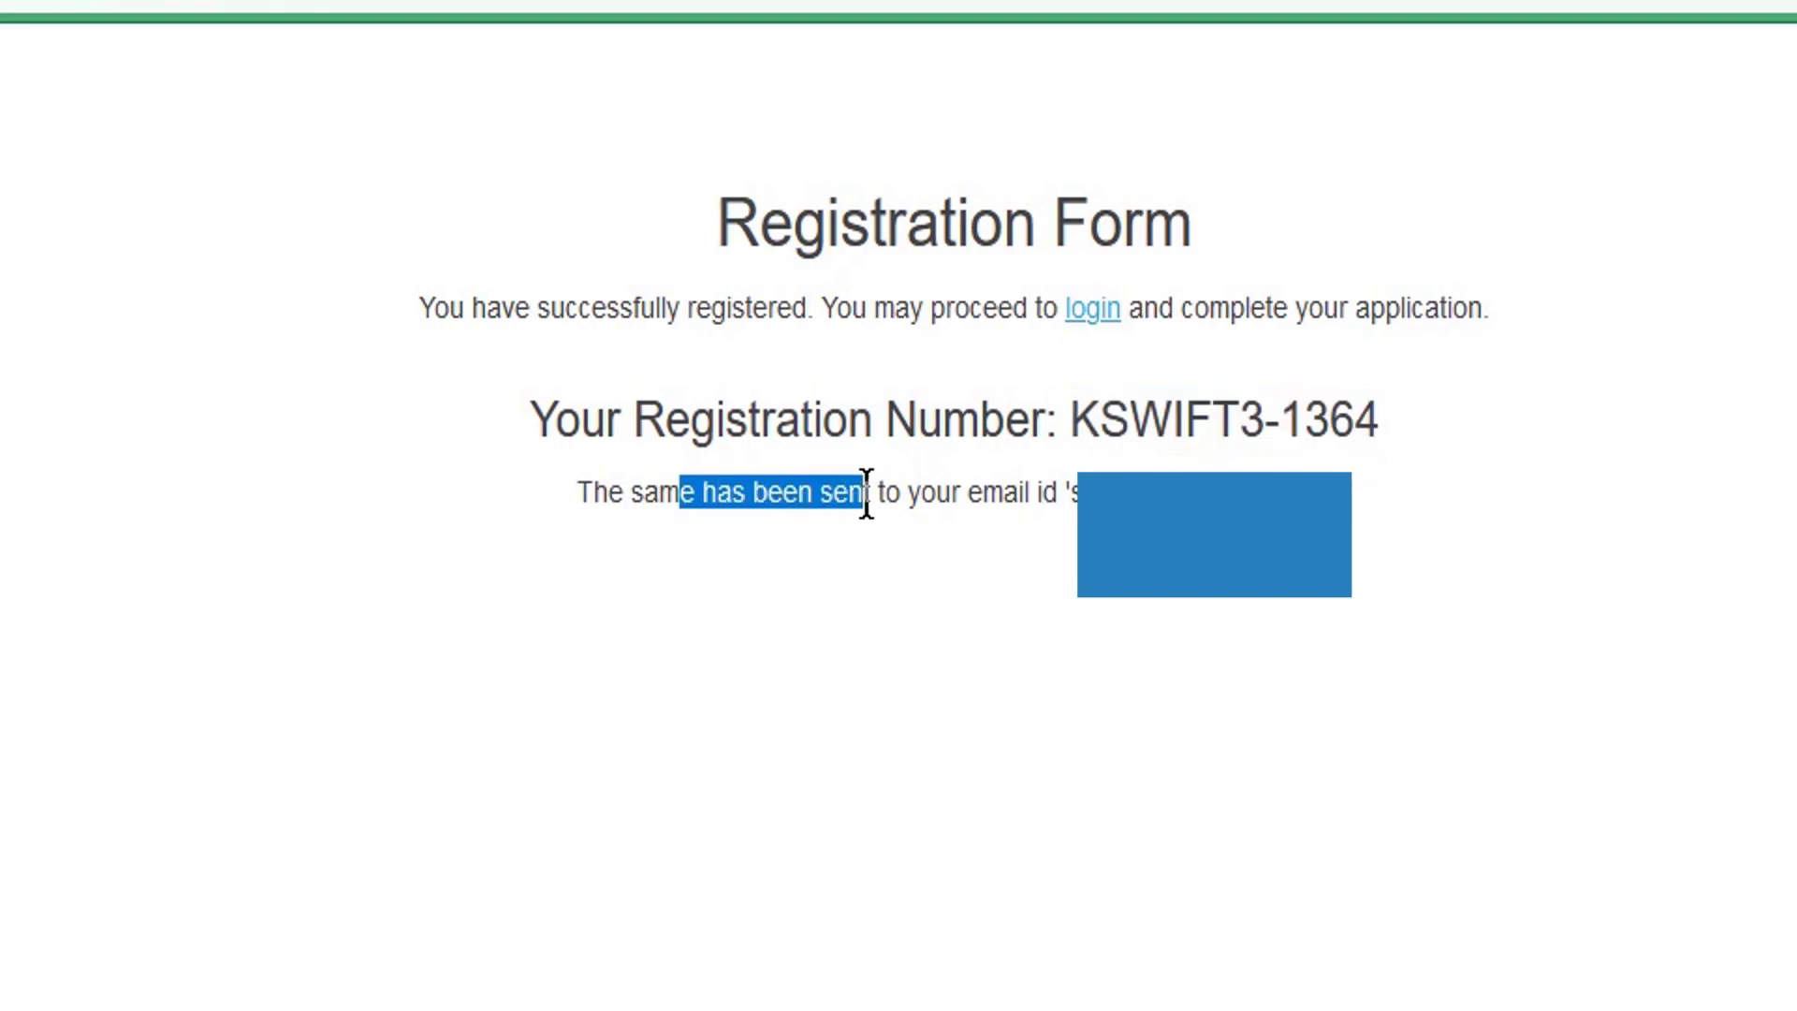
click(869, 495)
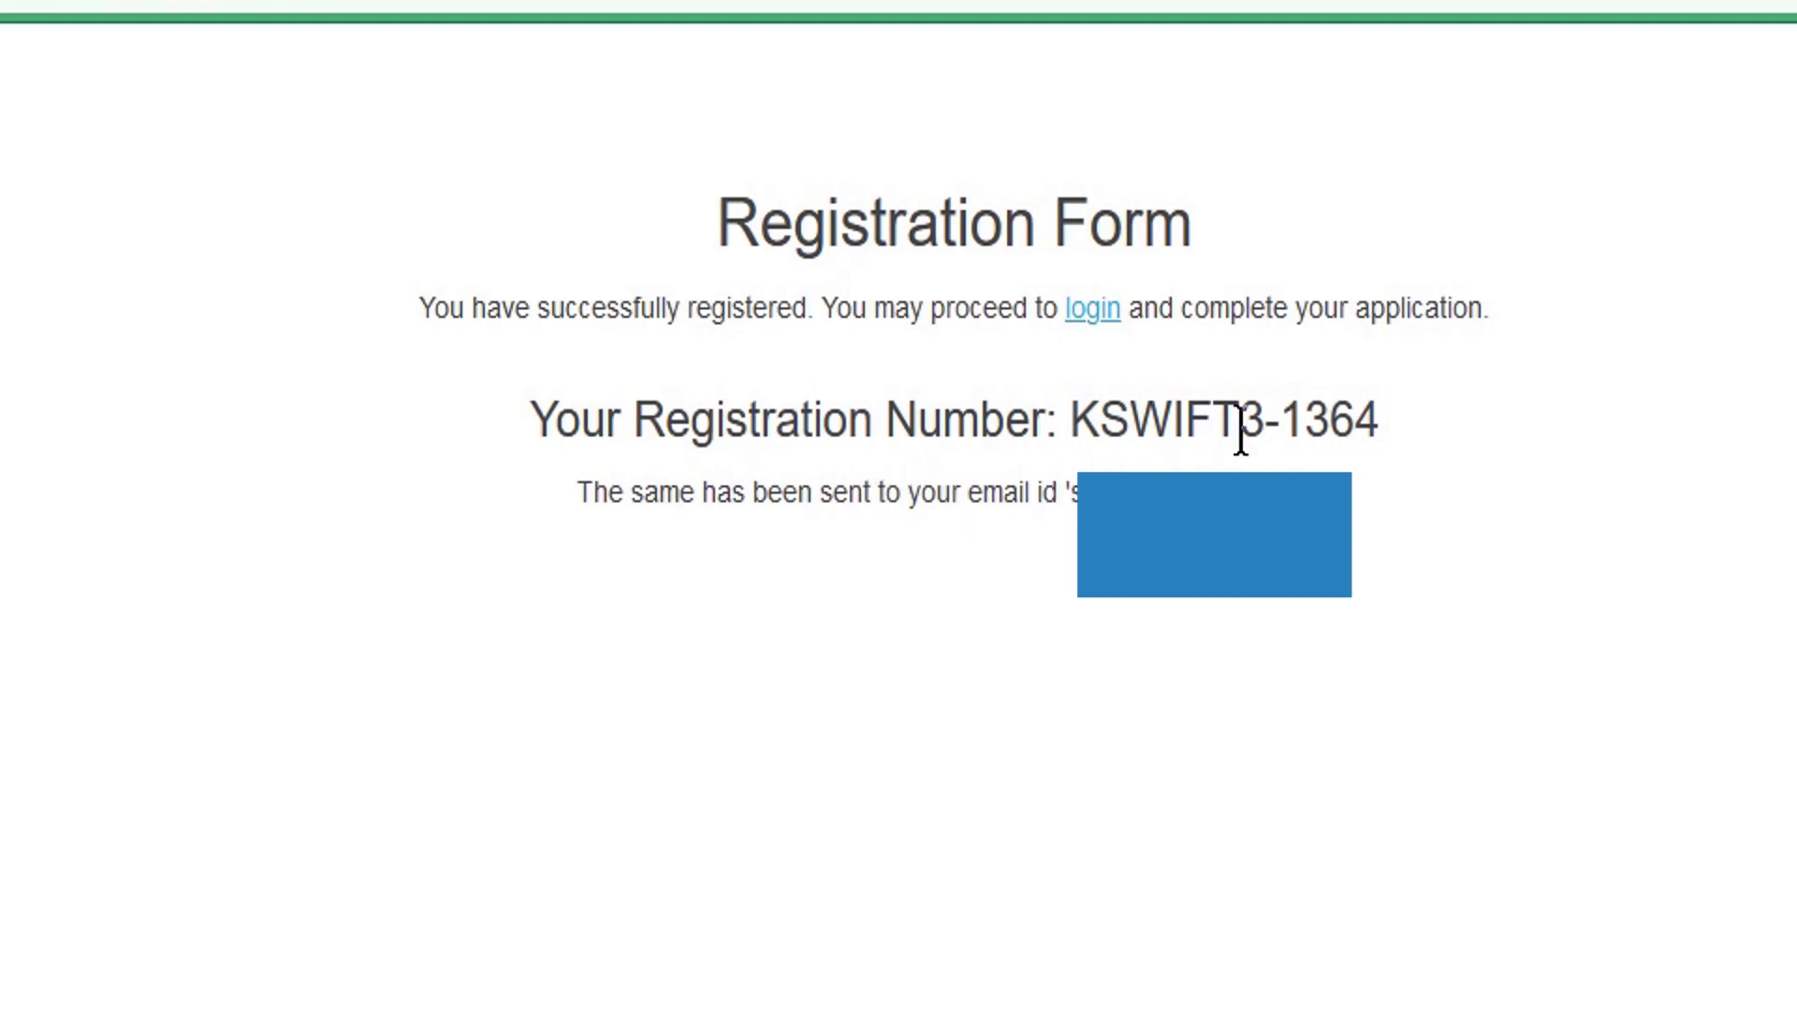
- Select the full registration number for copying, then follow the login link
drag(1069, 419, 1397, 428)
click(1398, 427)
drag(1058, 434, 1382, 421)
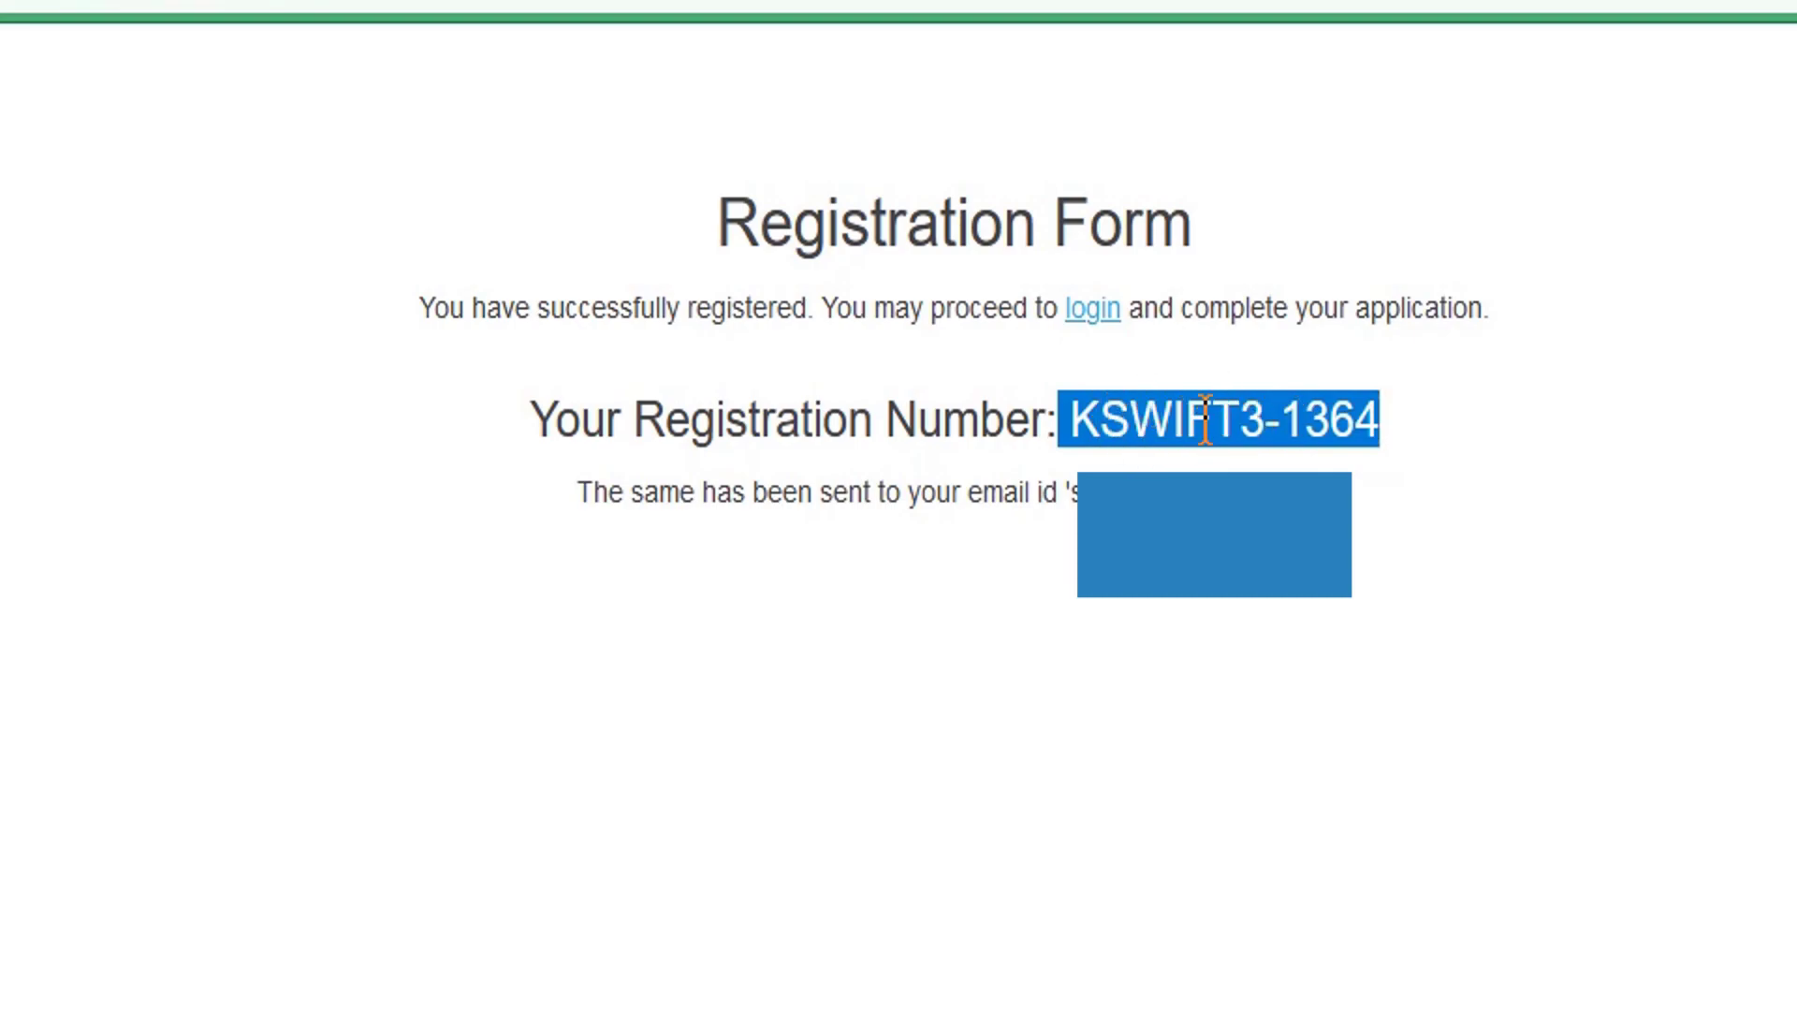
click(1549, 383)
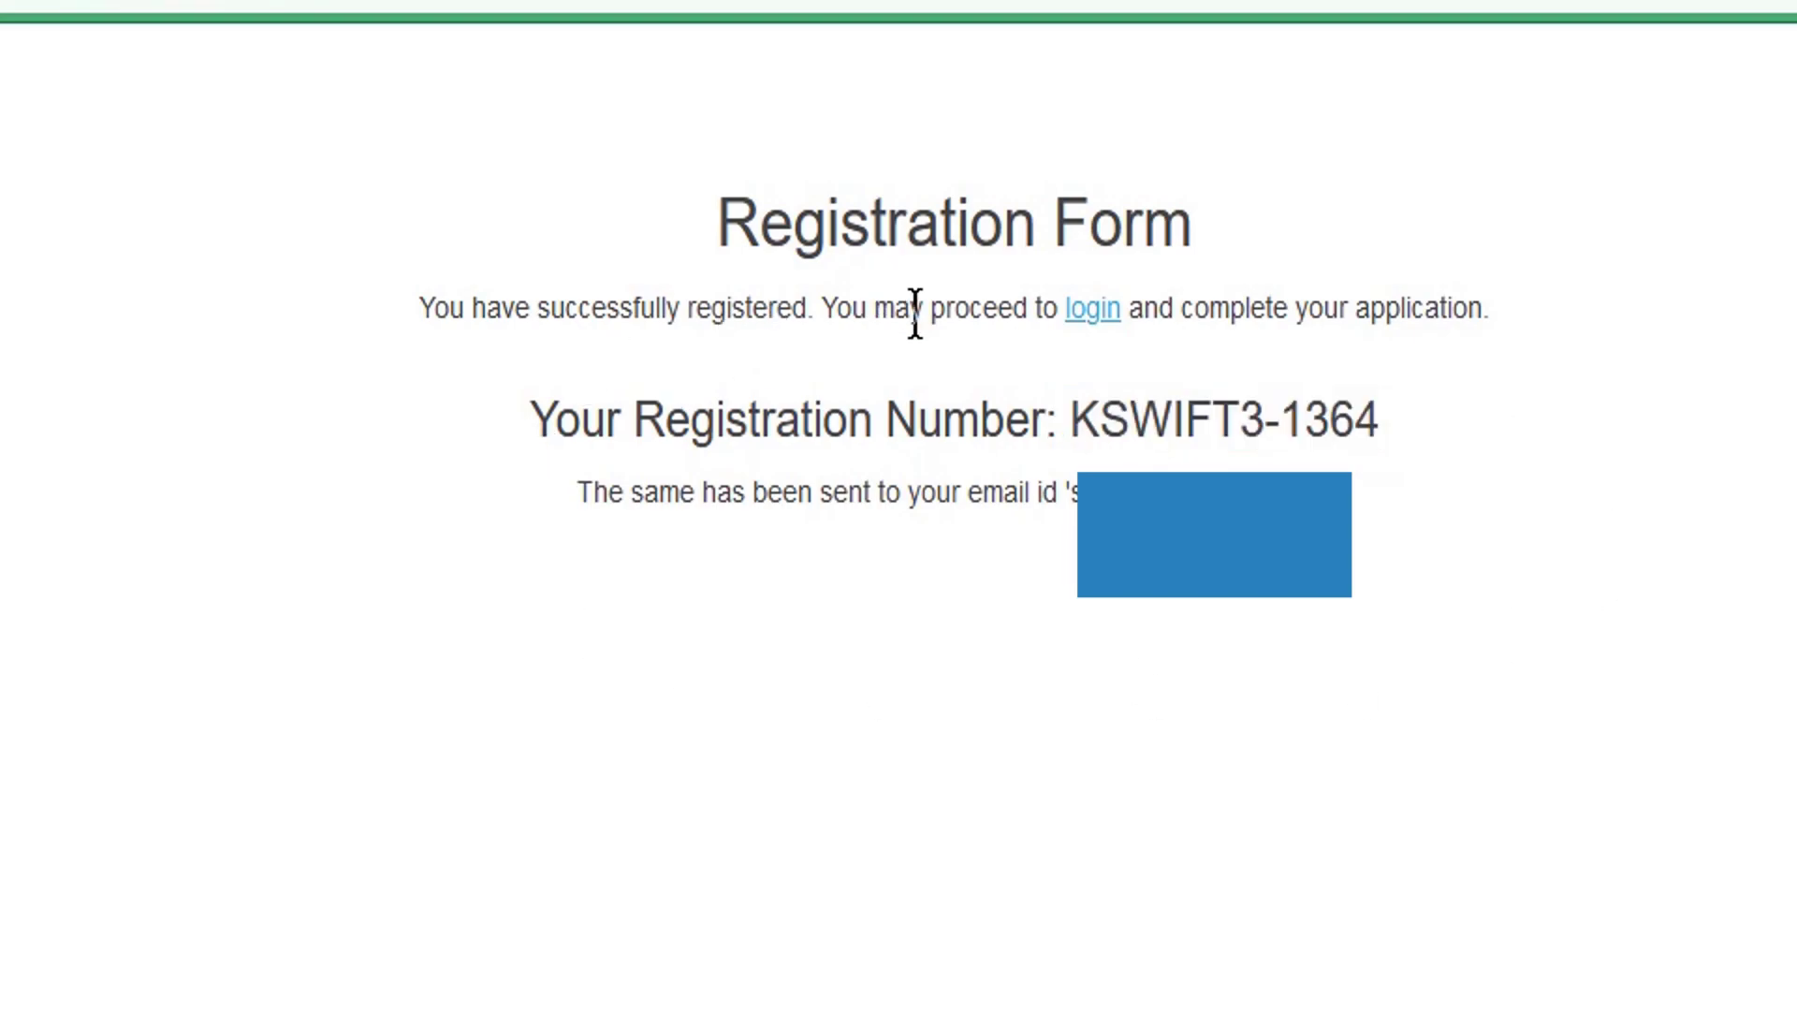
click(1095, 311)
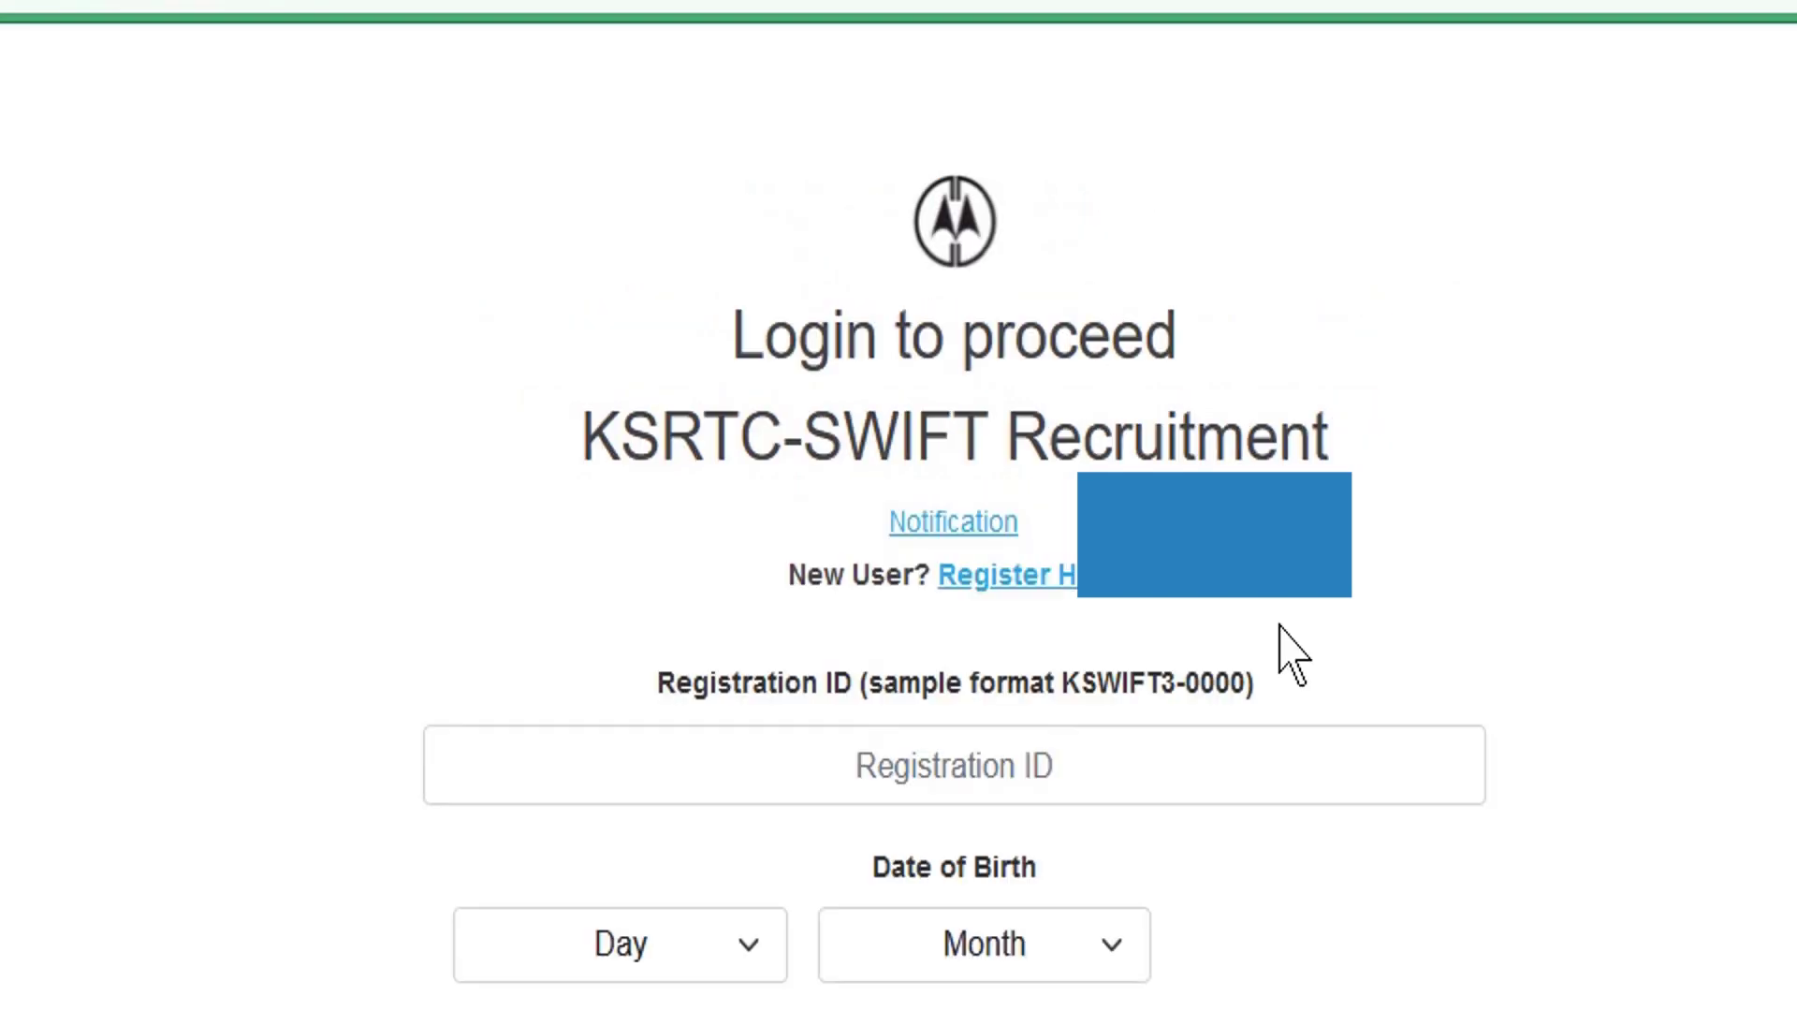
- Paste the Registration ID and set the birth date to Day 1, Month 1, Year 2000
right_click(726, 514)
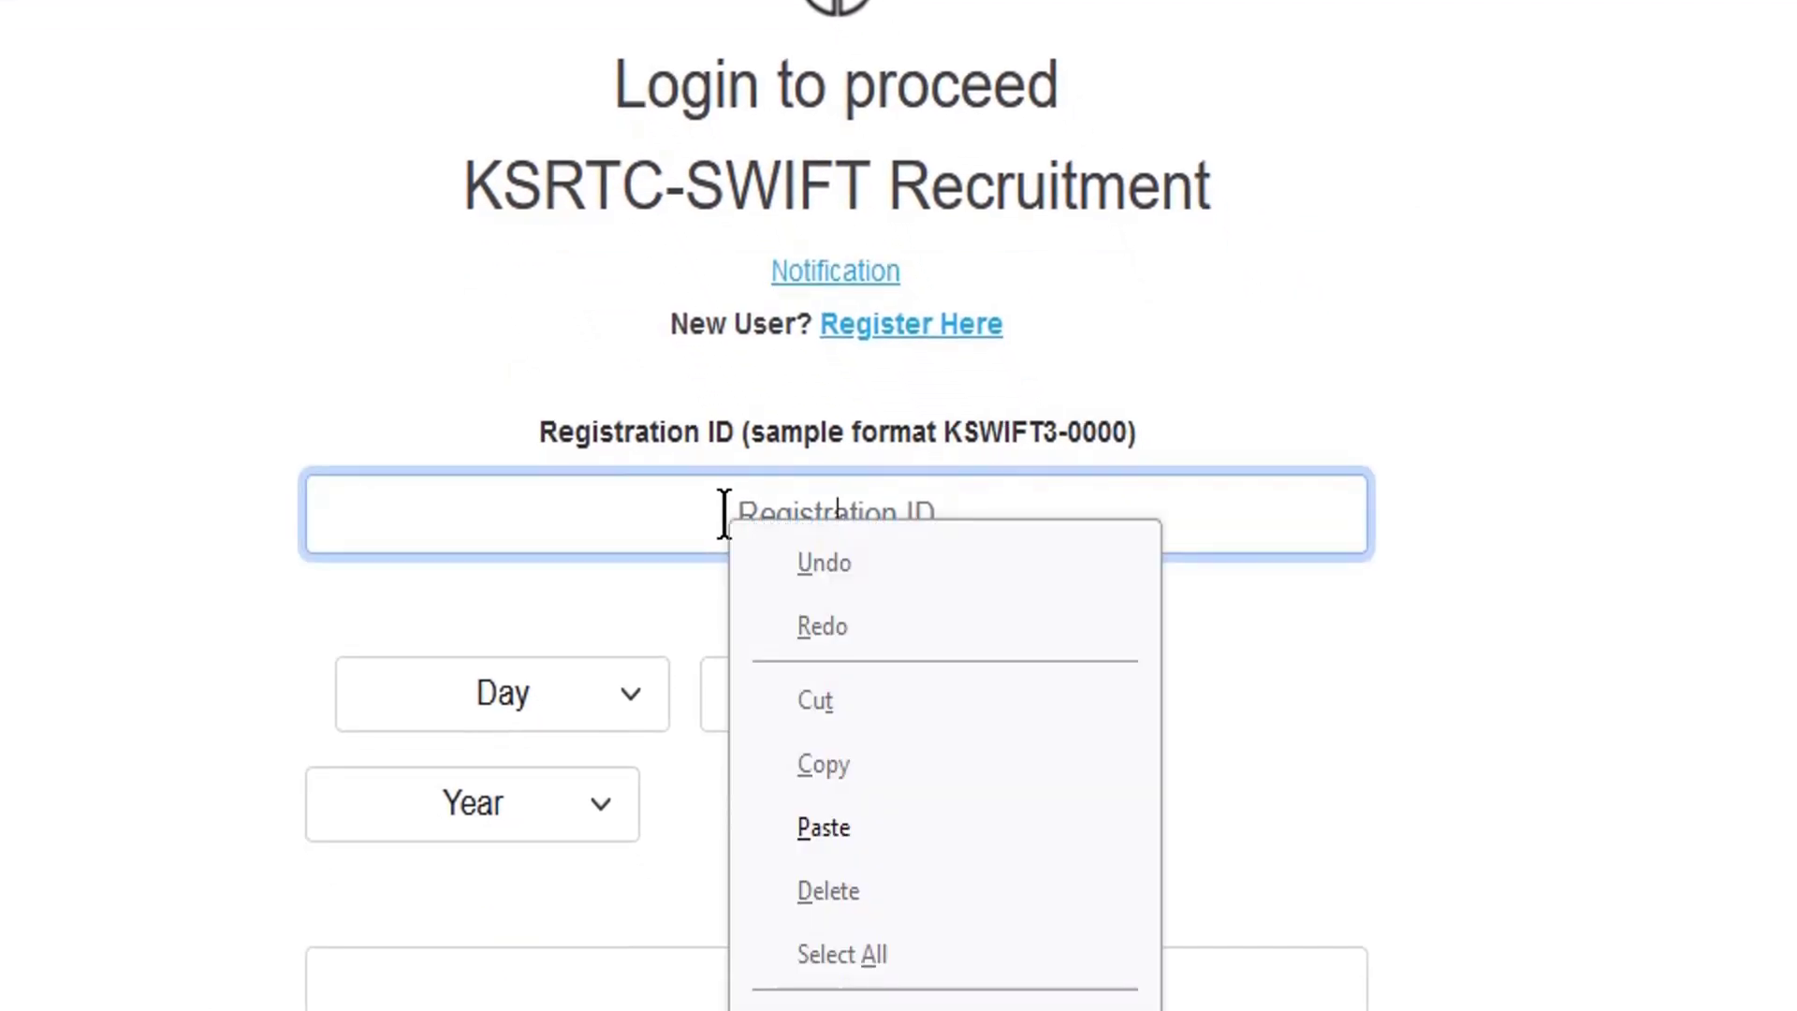
click(824, 828)
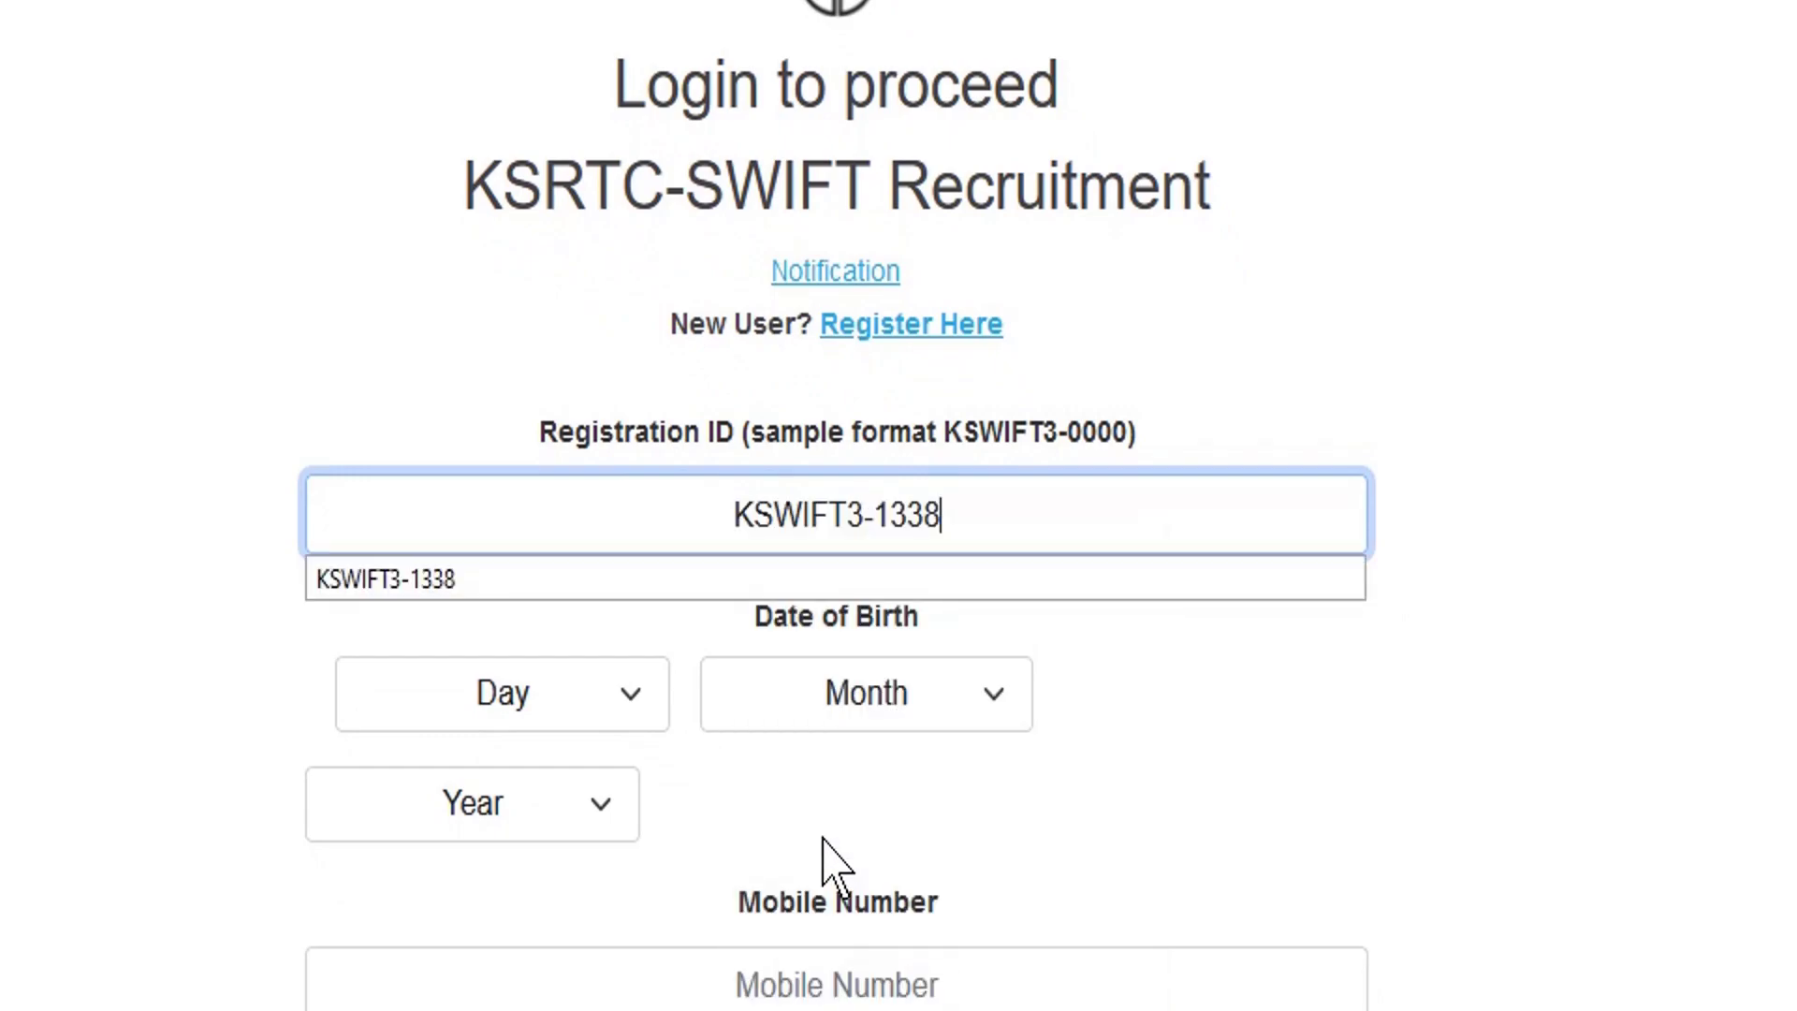
click(254, 661)
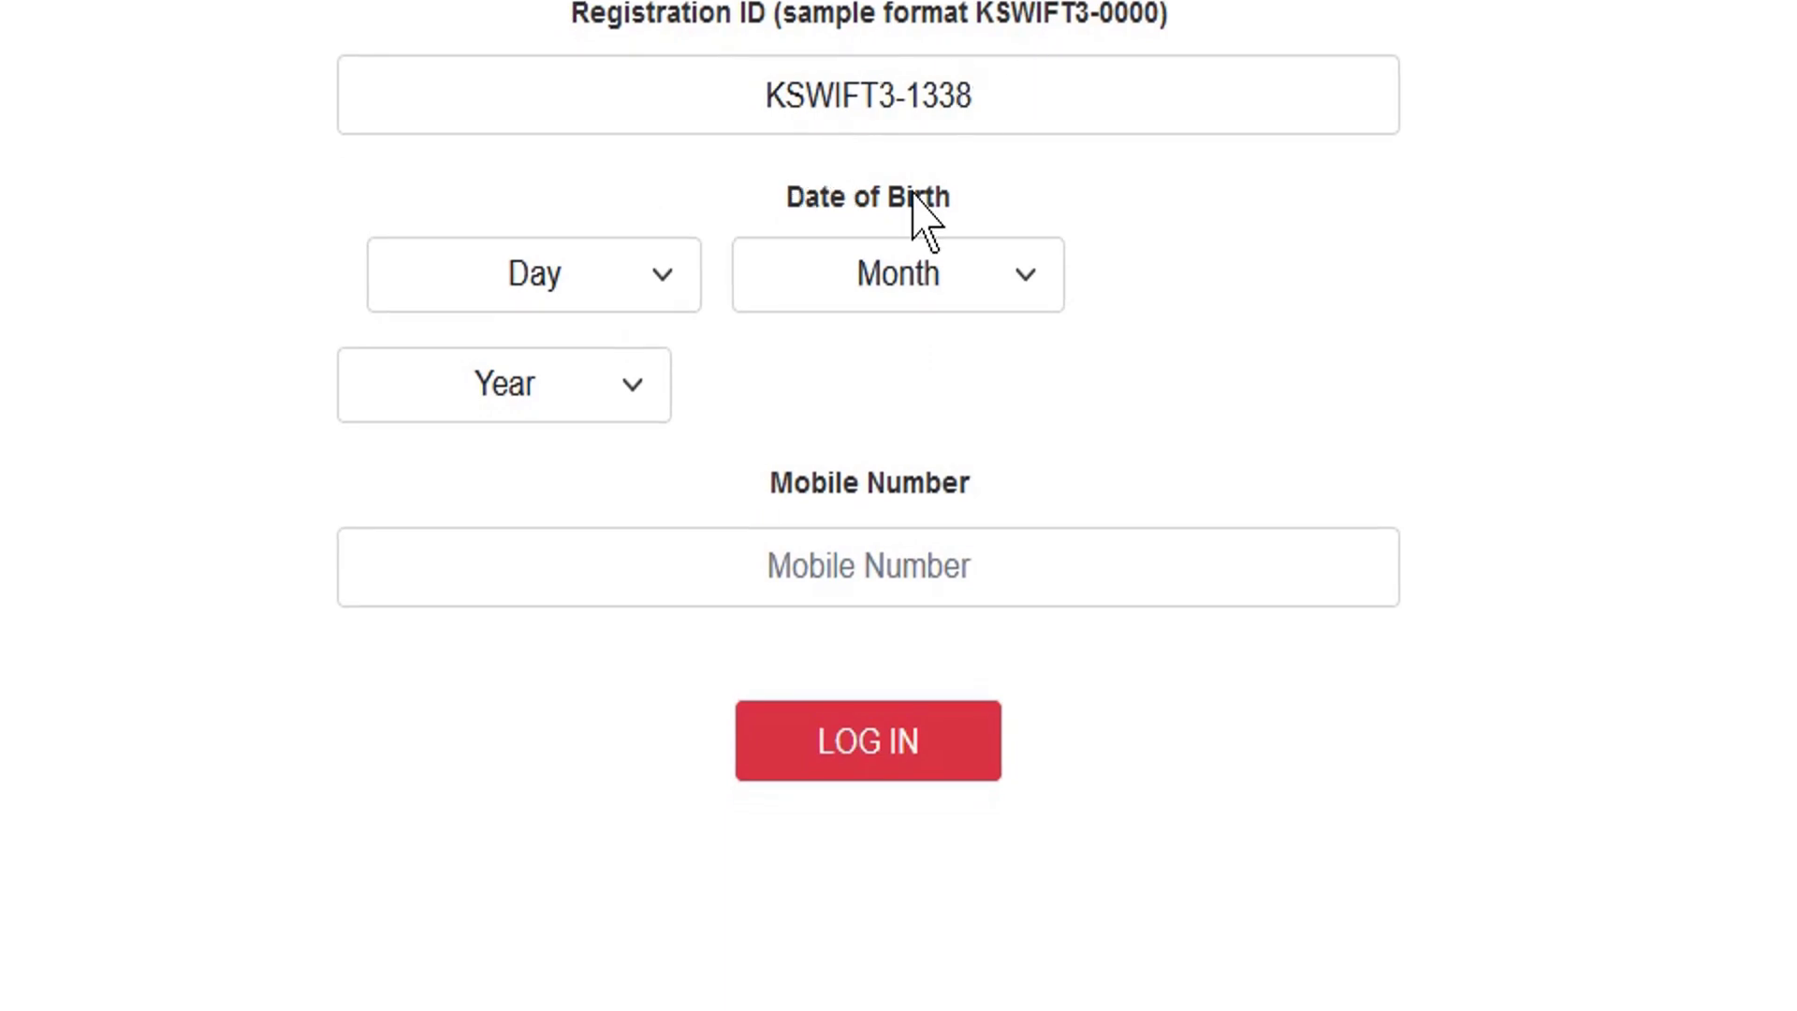
click(561, 298)
click(510, 405)
click(979, 285)
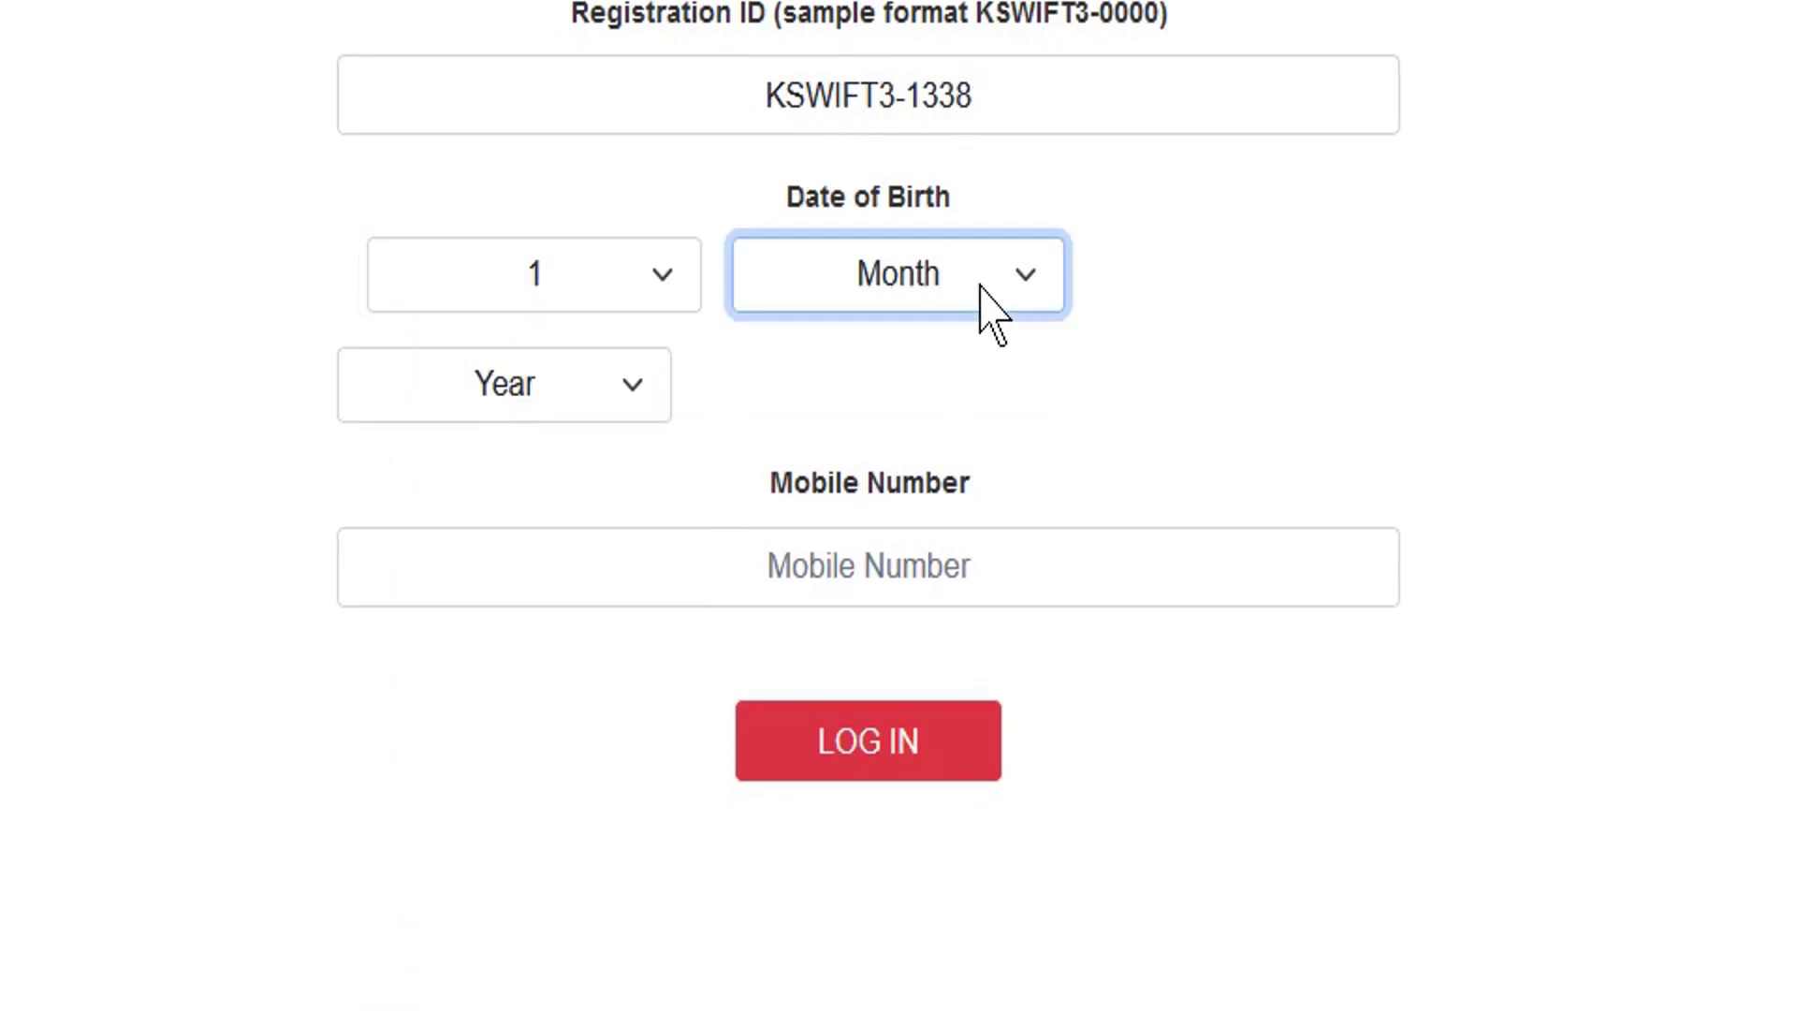
click(862, 417)
click(529, 416)
scroll(433, 144, down, 15)
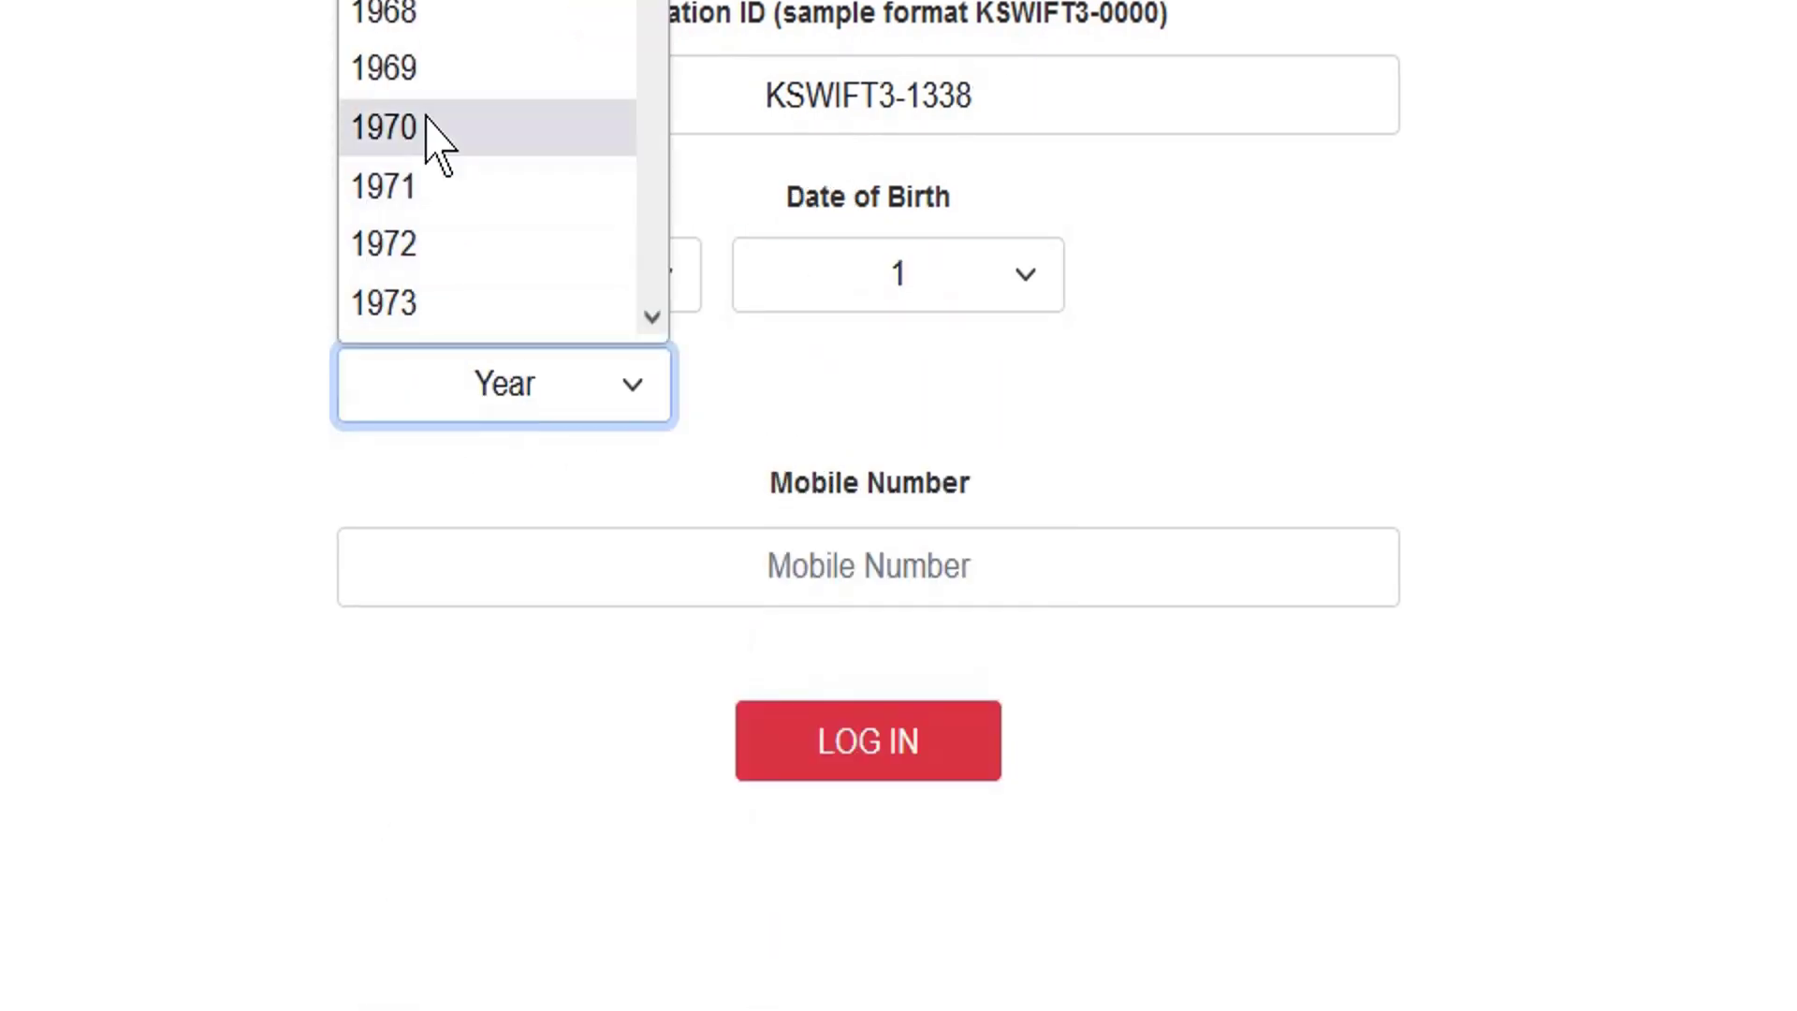
click(447, 128)
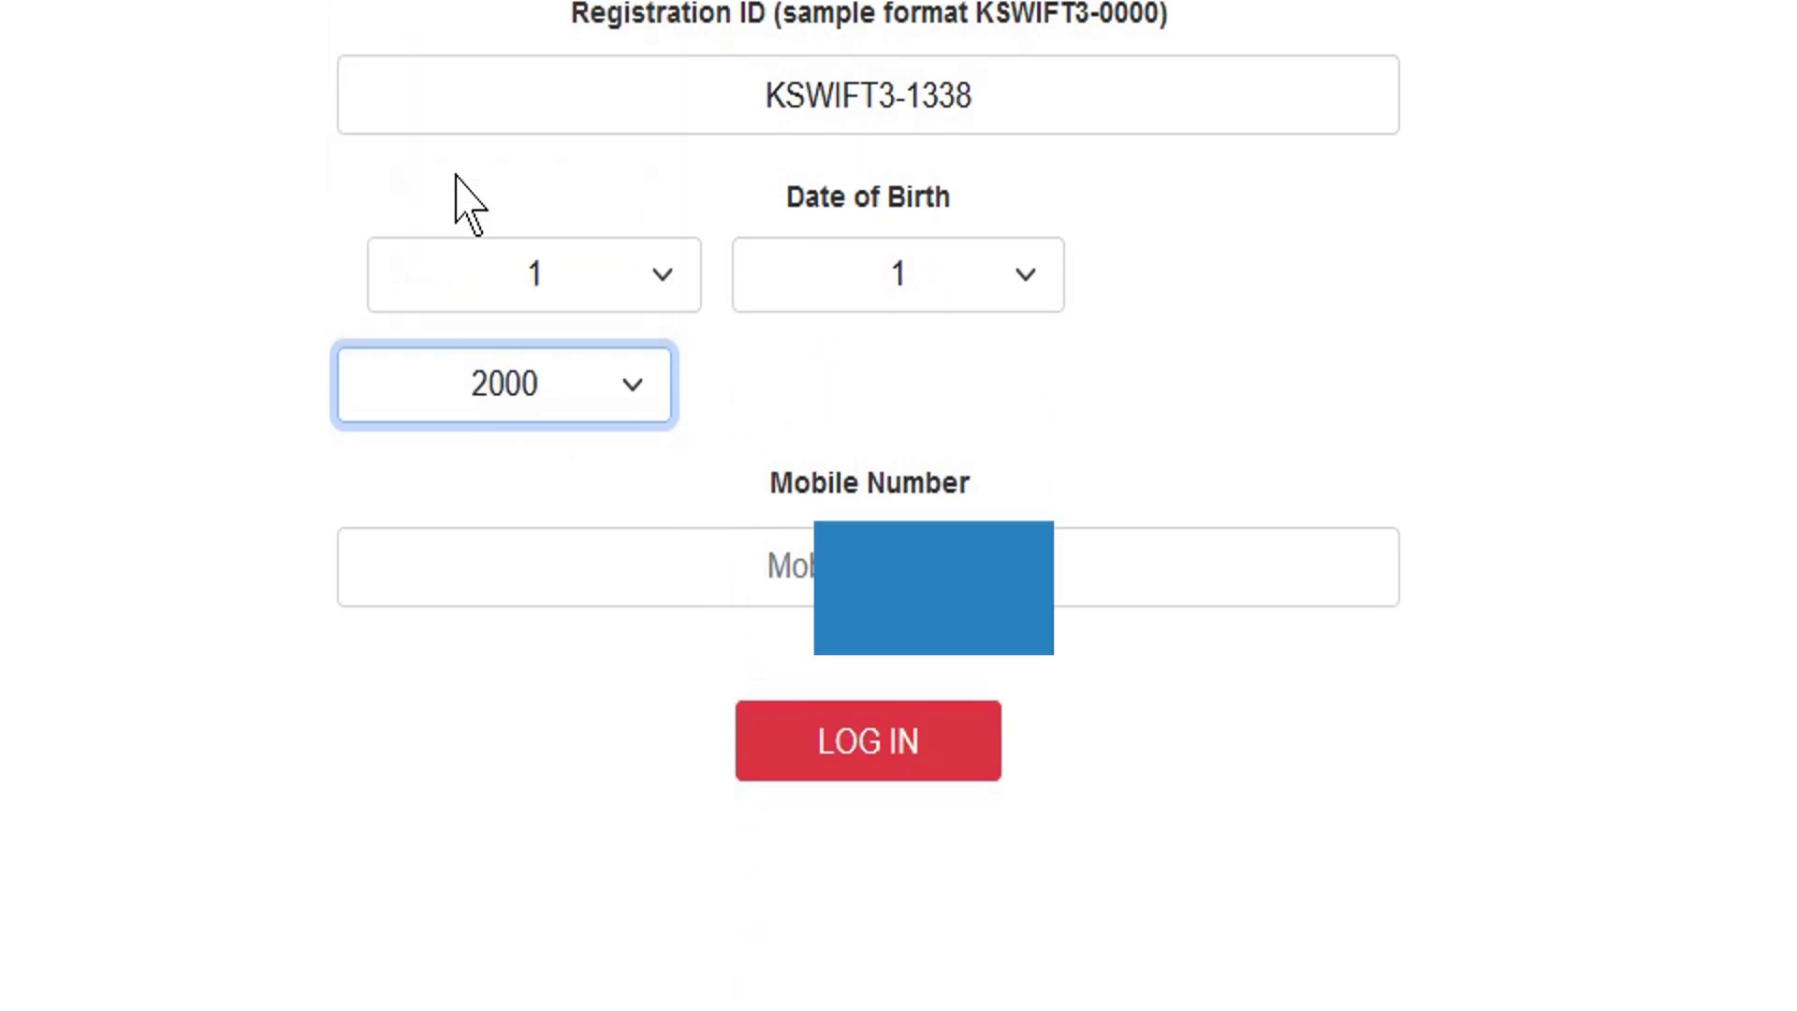
- Enter the candidate's mobile number and log in
click(796, 558)
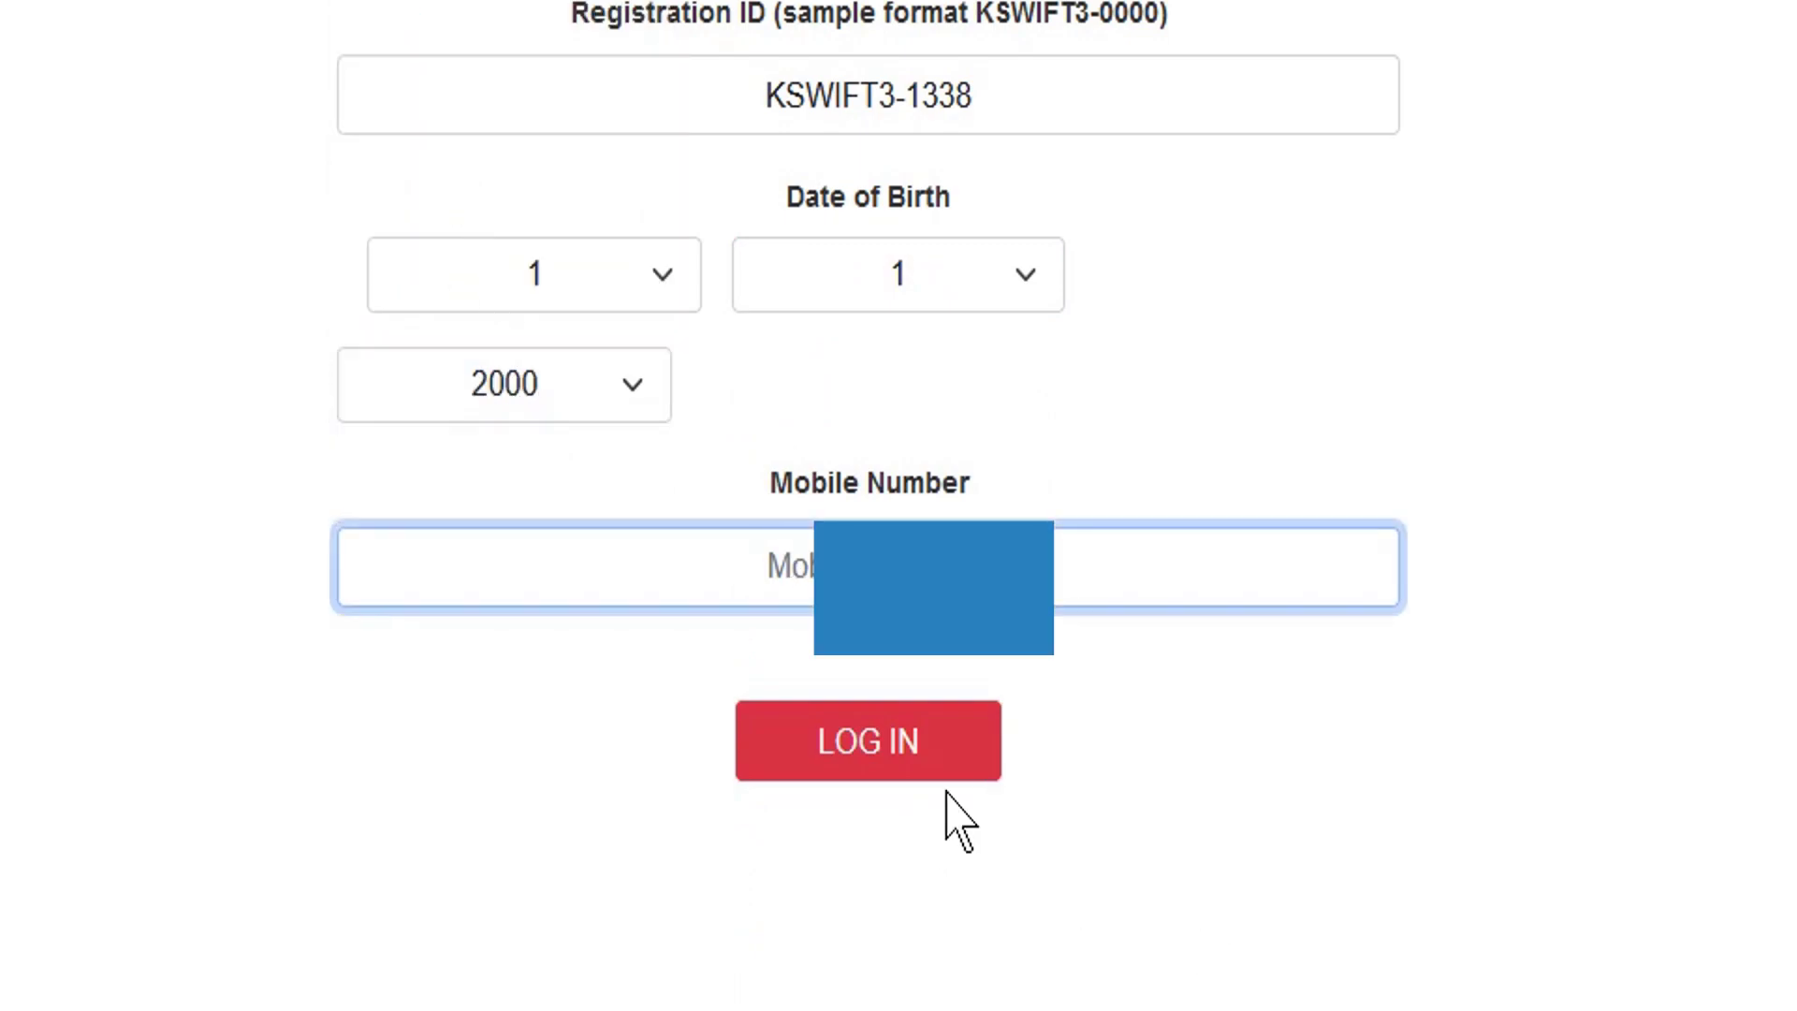
click(892, 755)
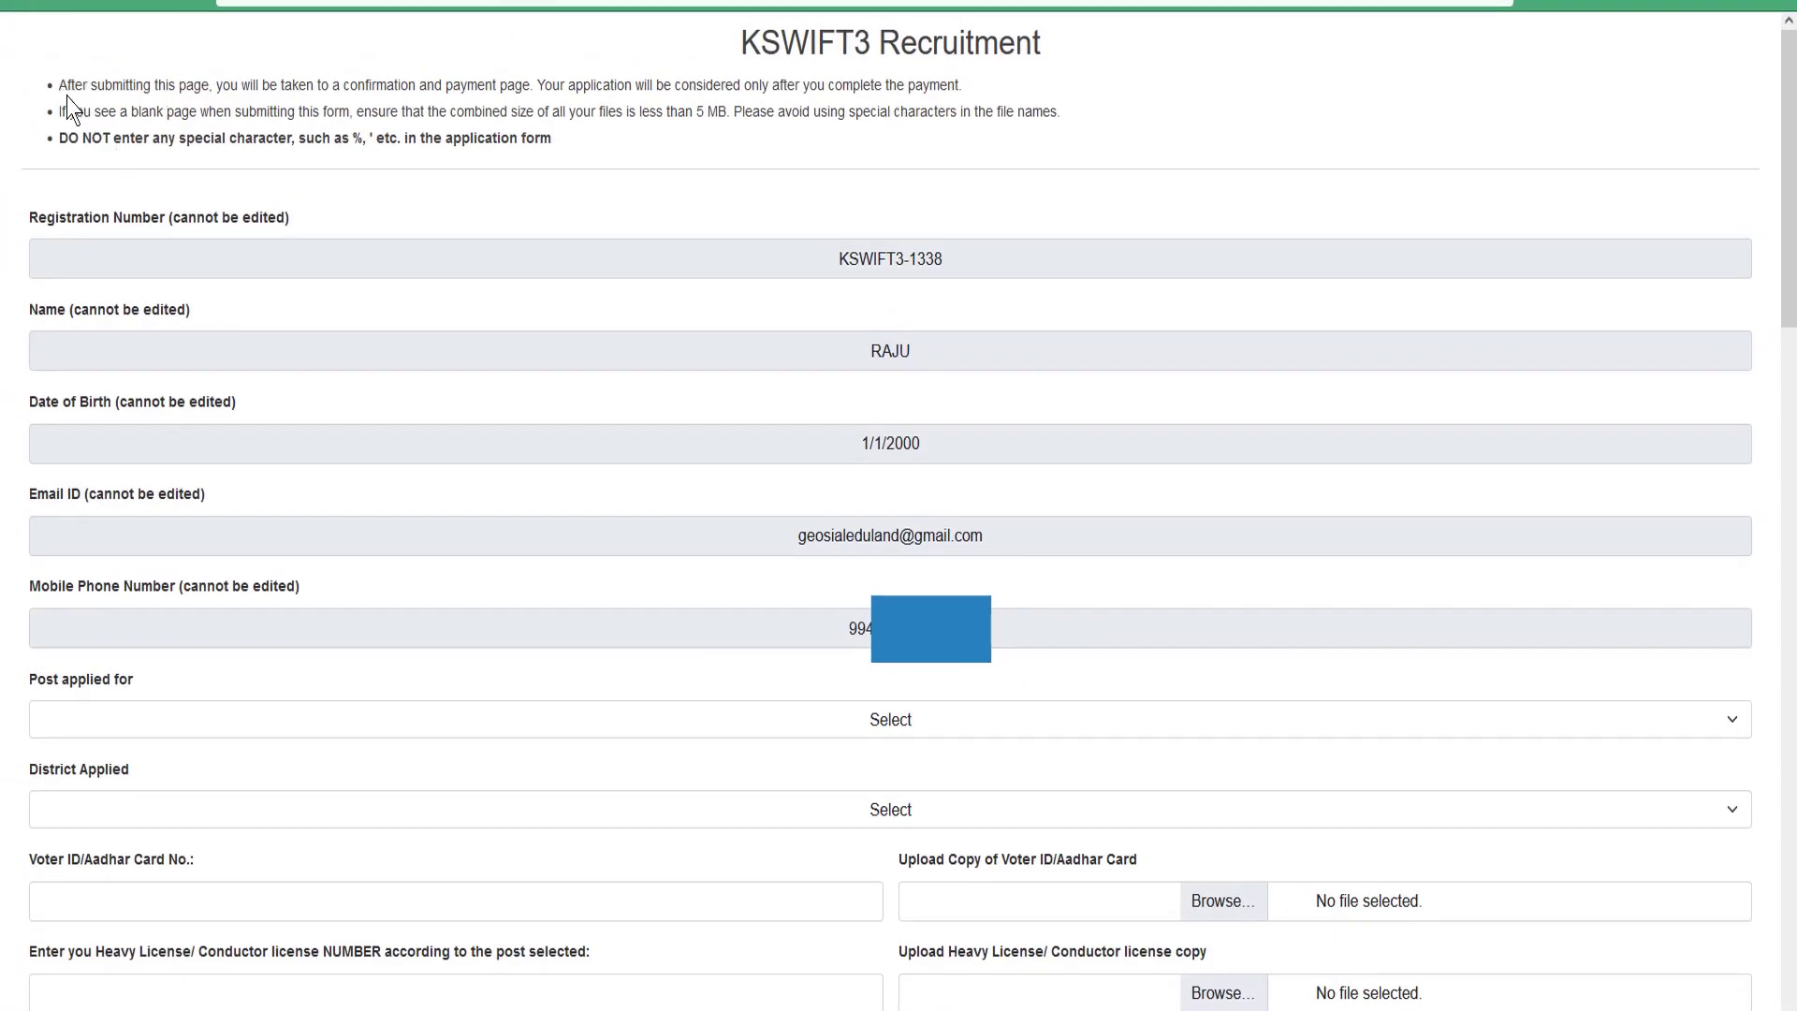
- Highlight the special-character warning and scroll through the application form
click(171, 142)
drag(190, 137, 349, 139)
click(342, 164)
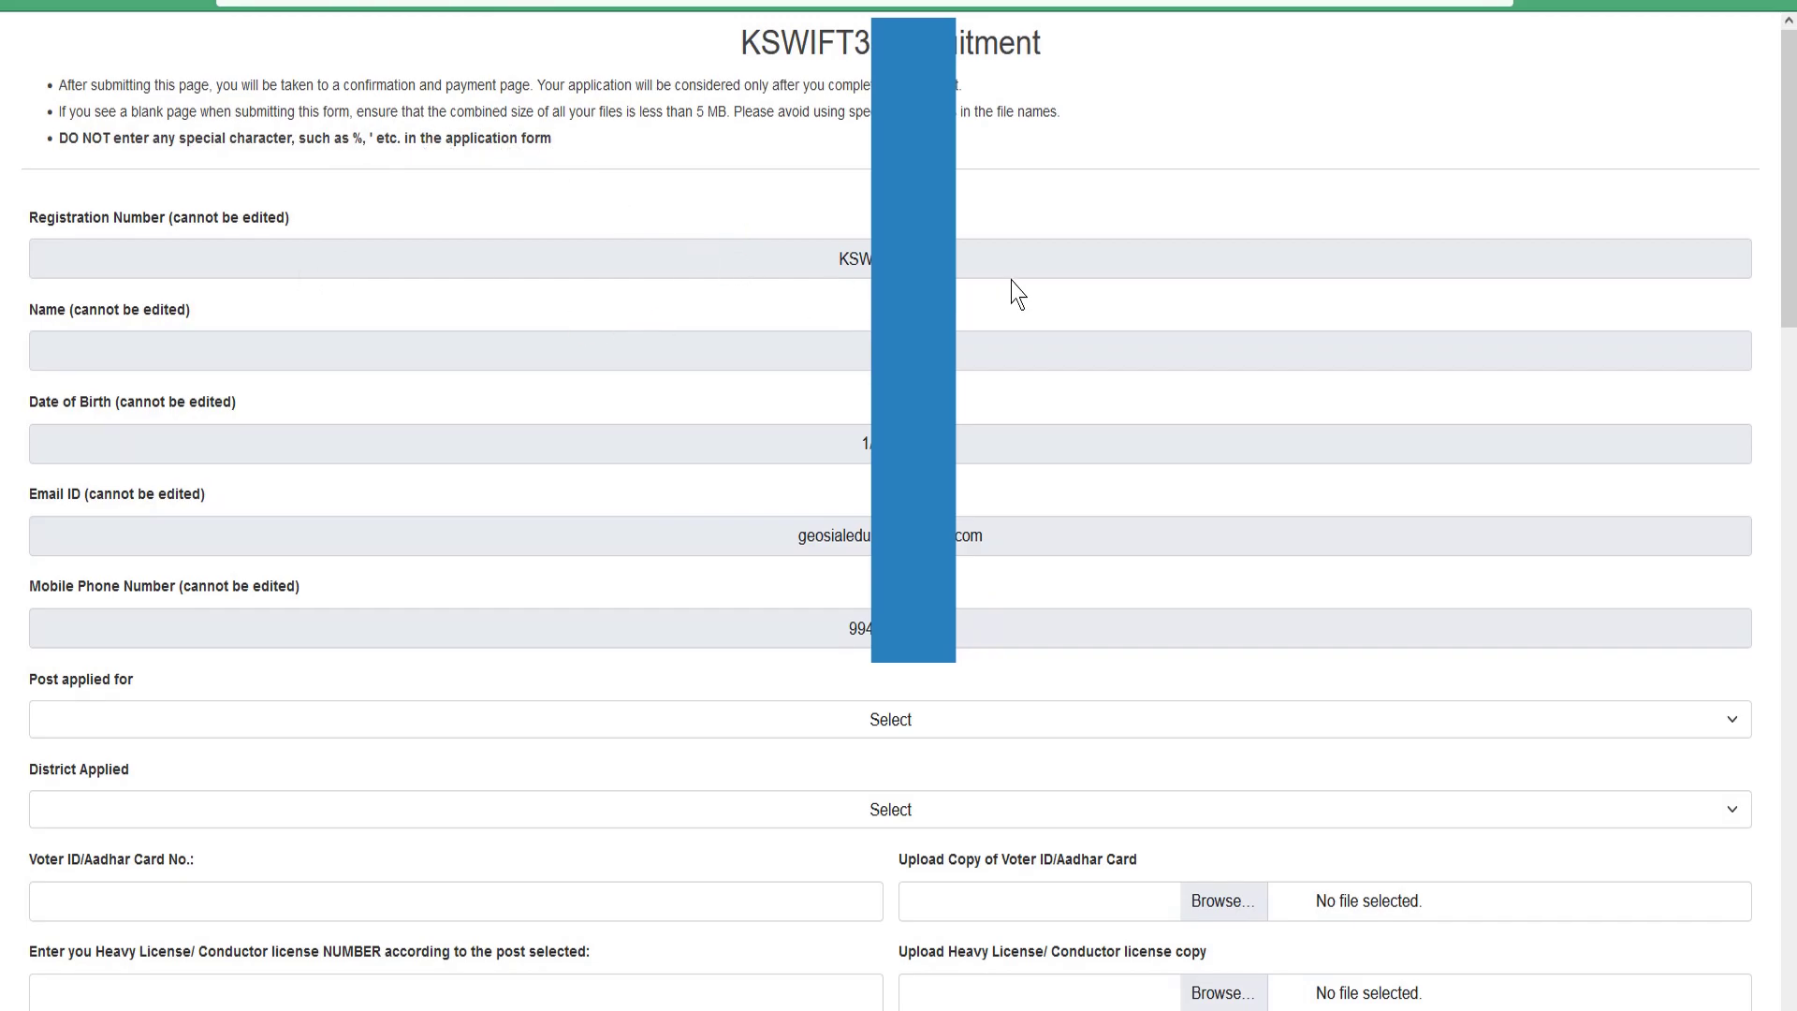
scroll(1018, 293, down, 2)
scroll(1023, 271, up, 2)
scroll(999, 613, down, 5)
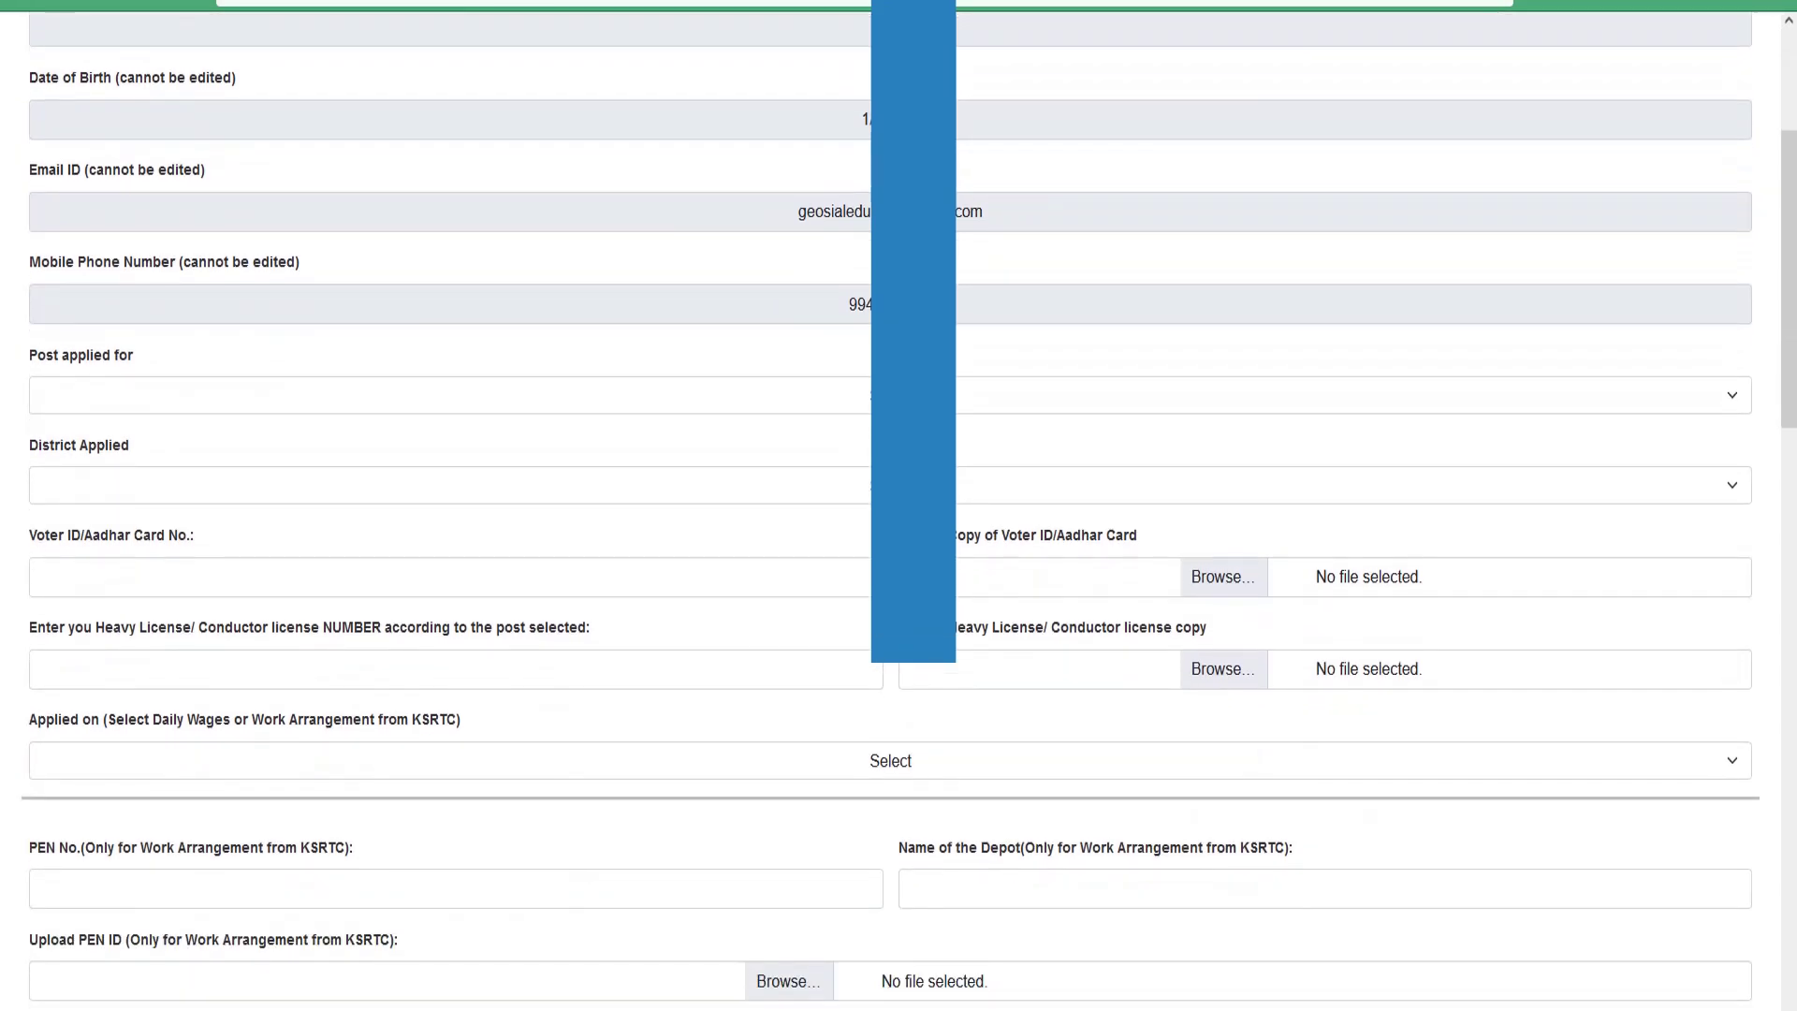
scroll(564, 379, down, 2)
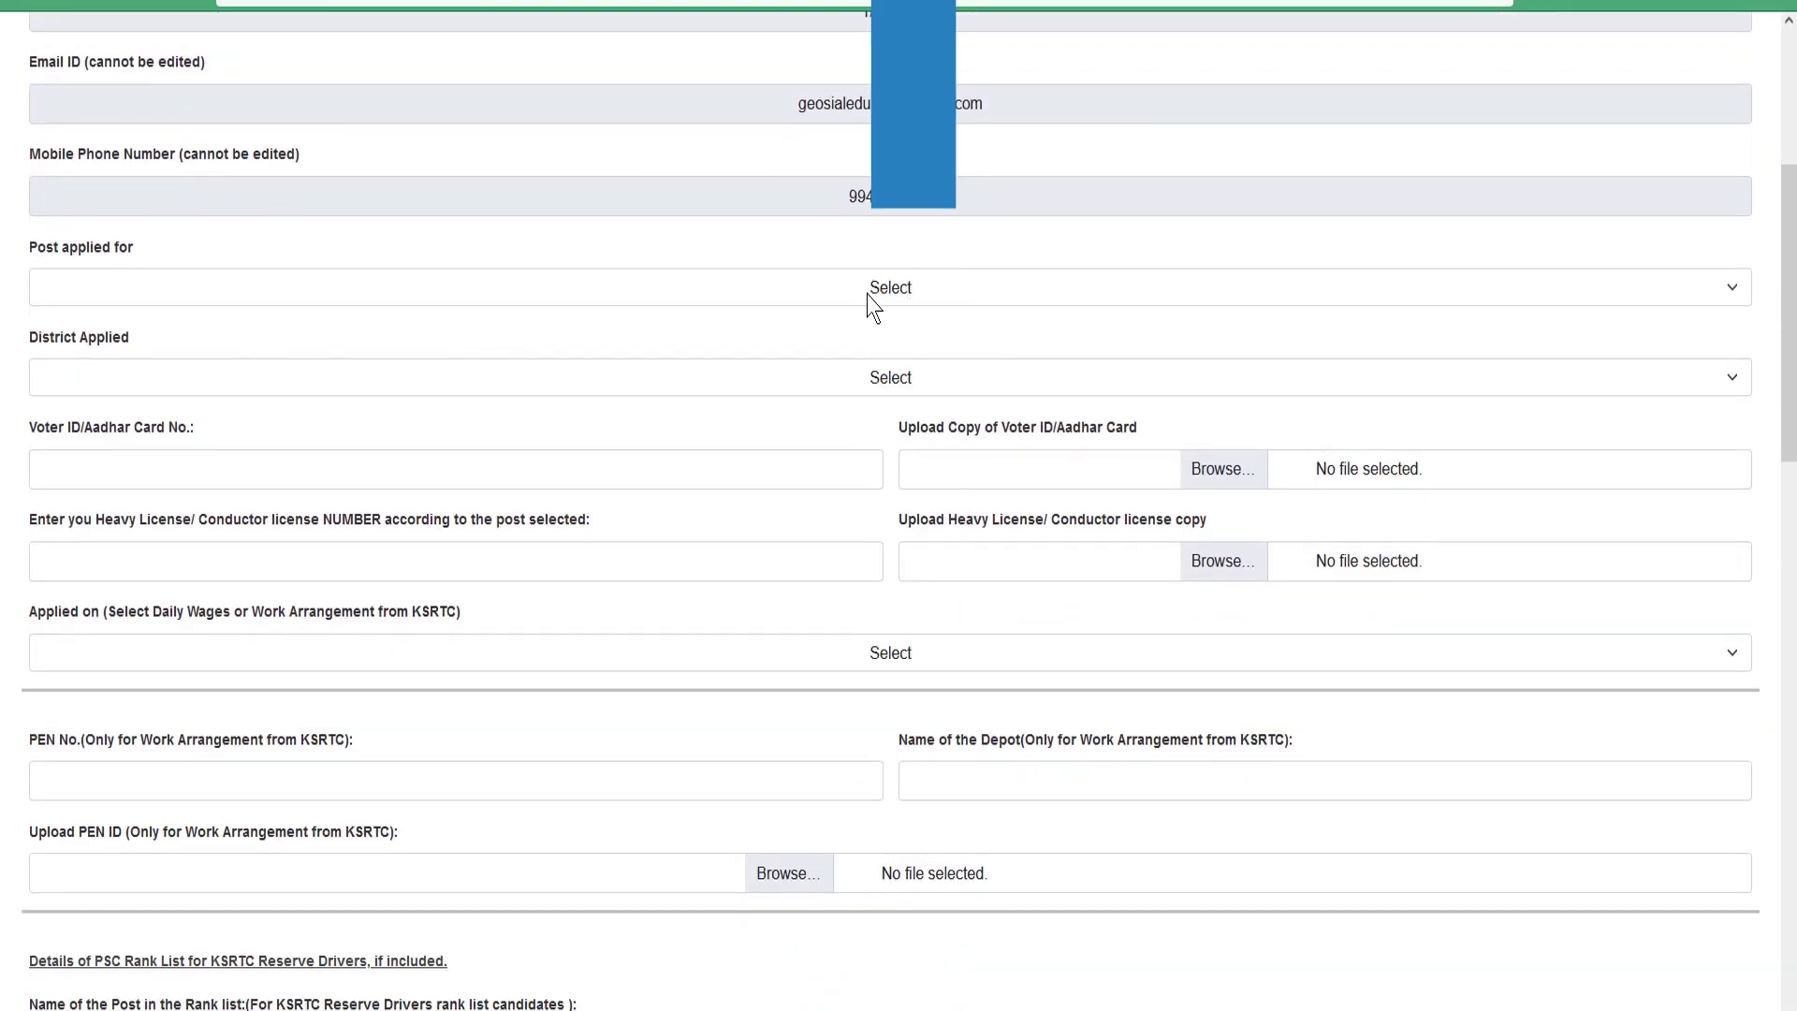
- Set Post applied for to Driver and District Applied to Kozhikode
click(897, 296)
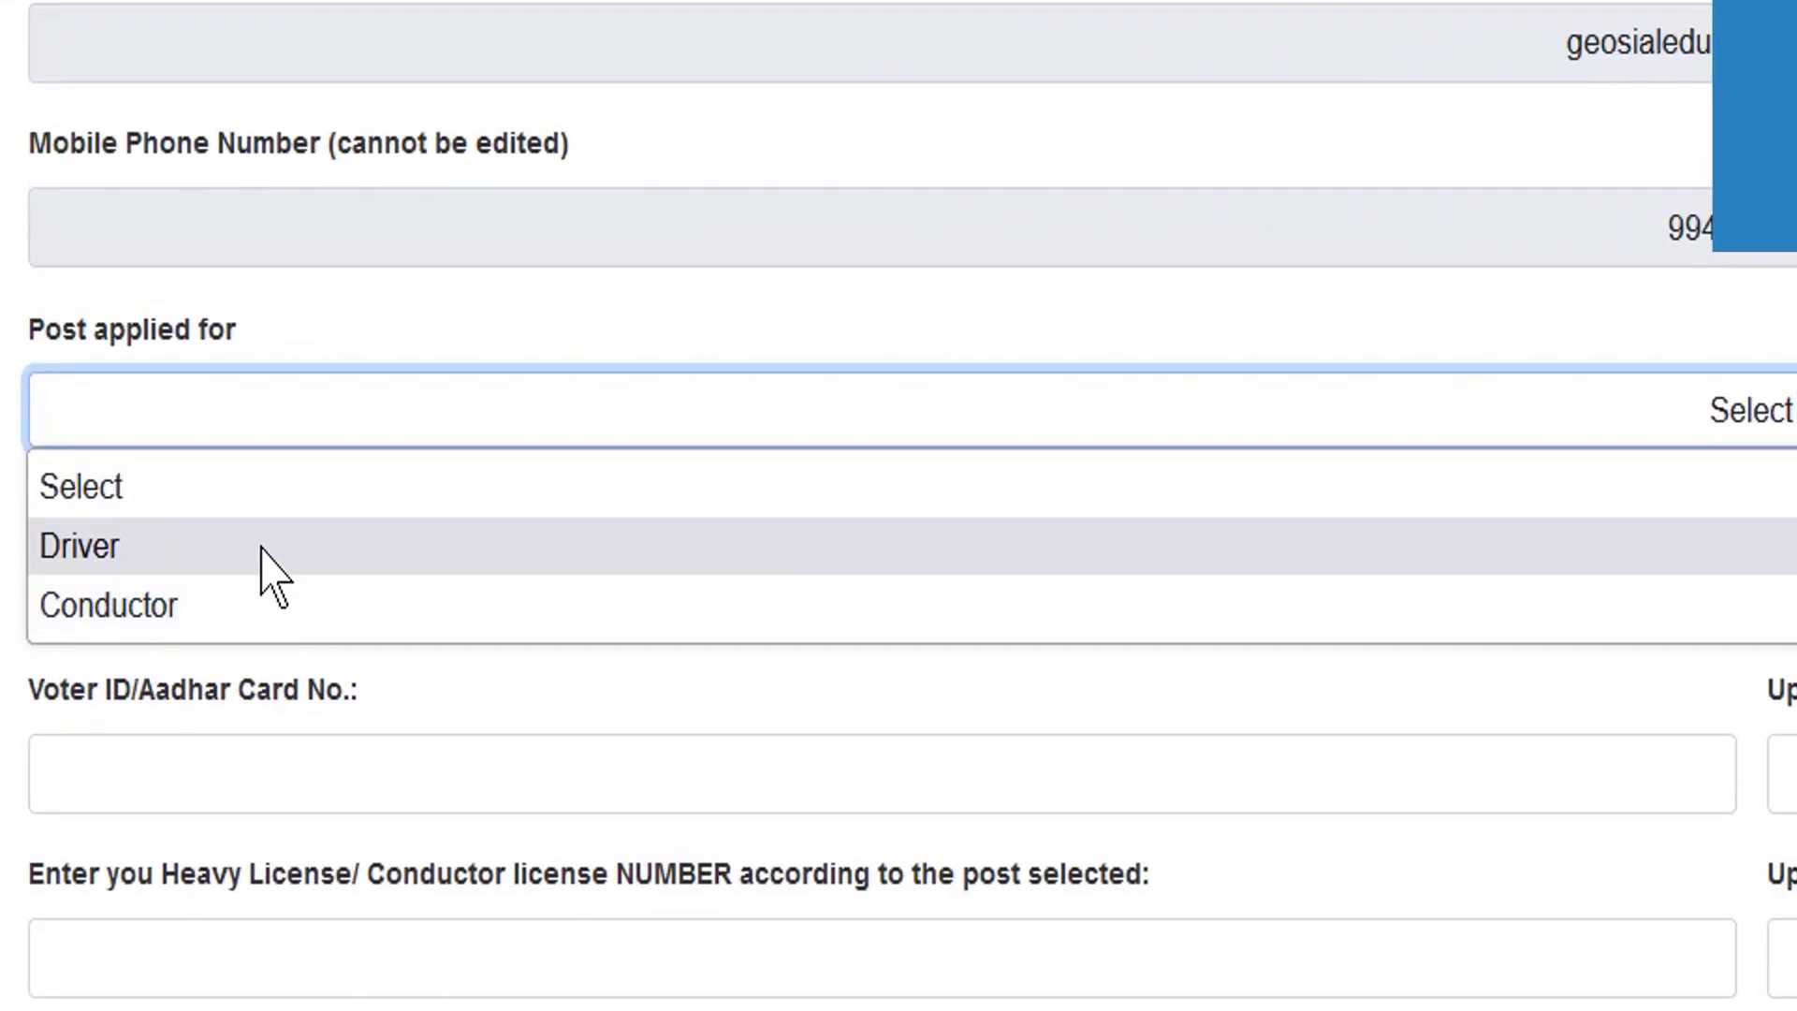
click(253, 547)
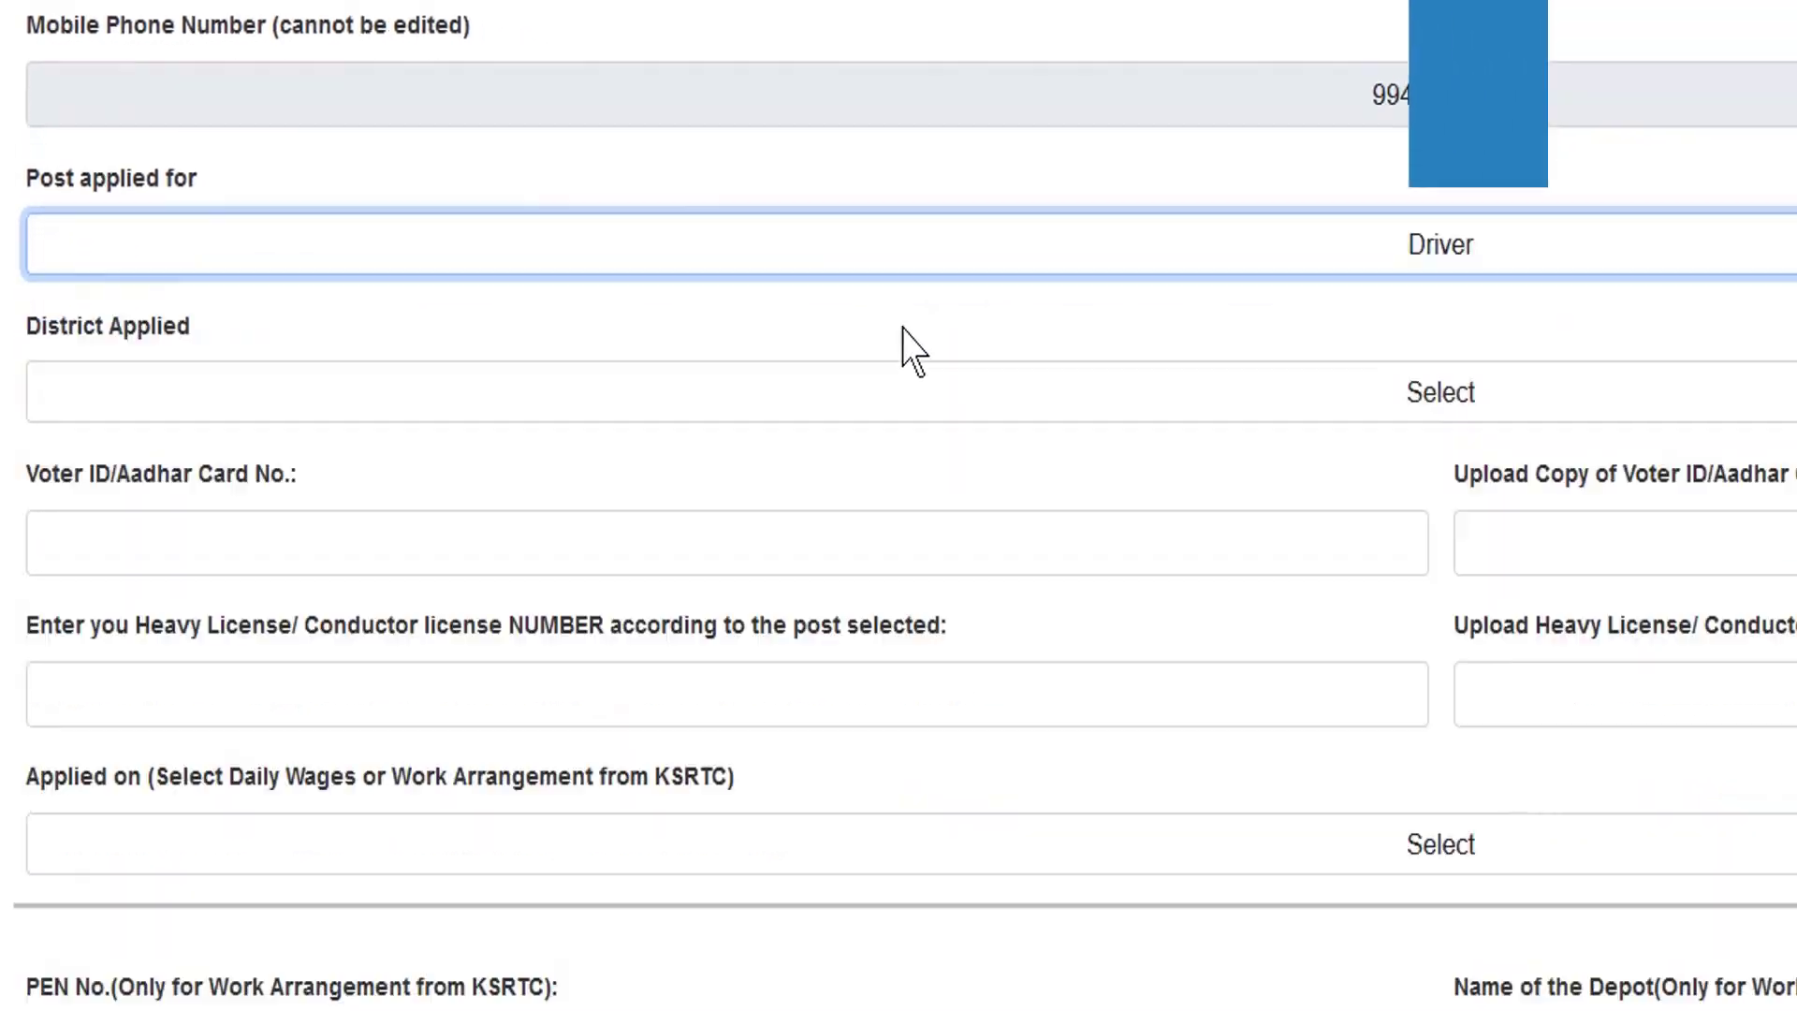
click(1768, 609)
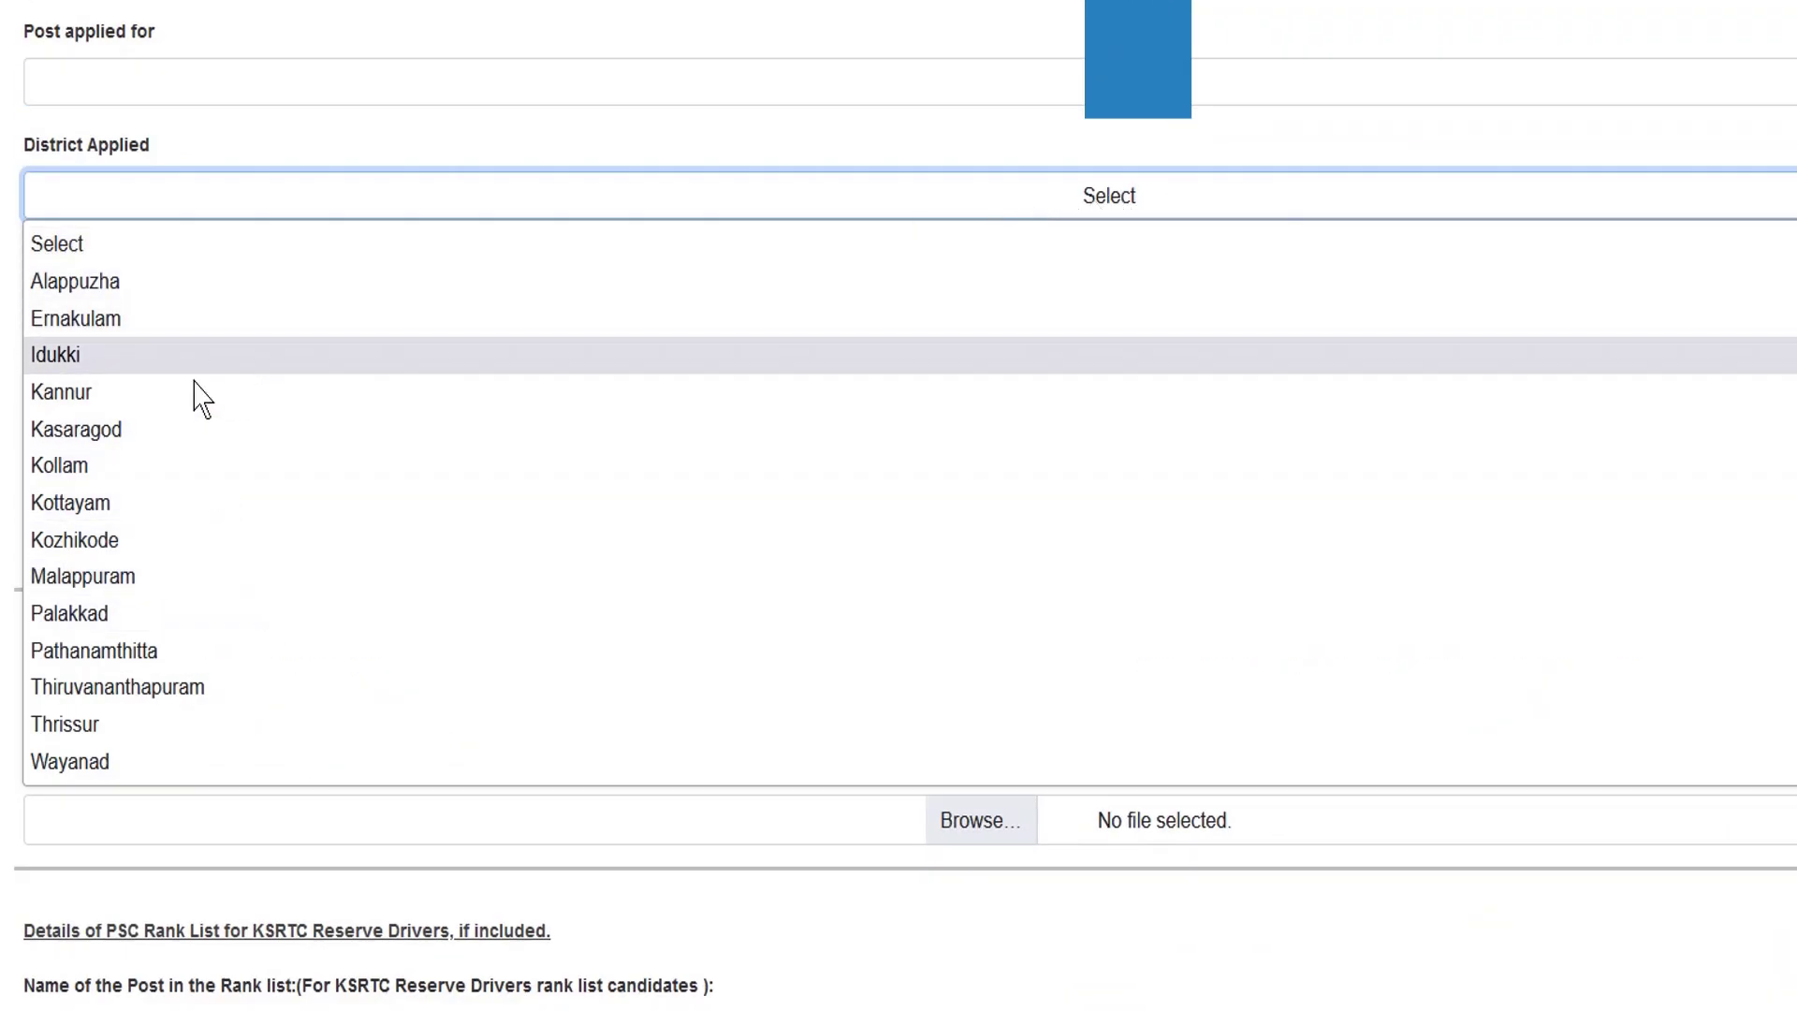
click(126, 541)
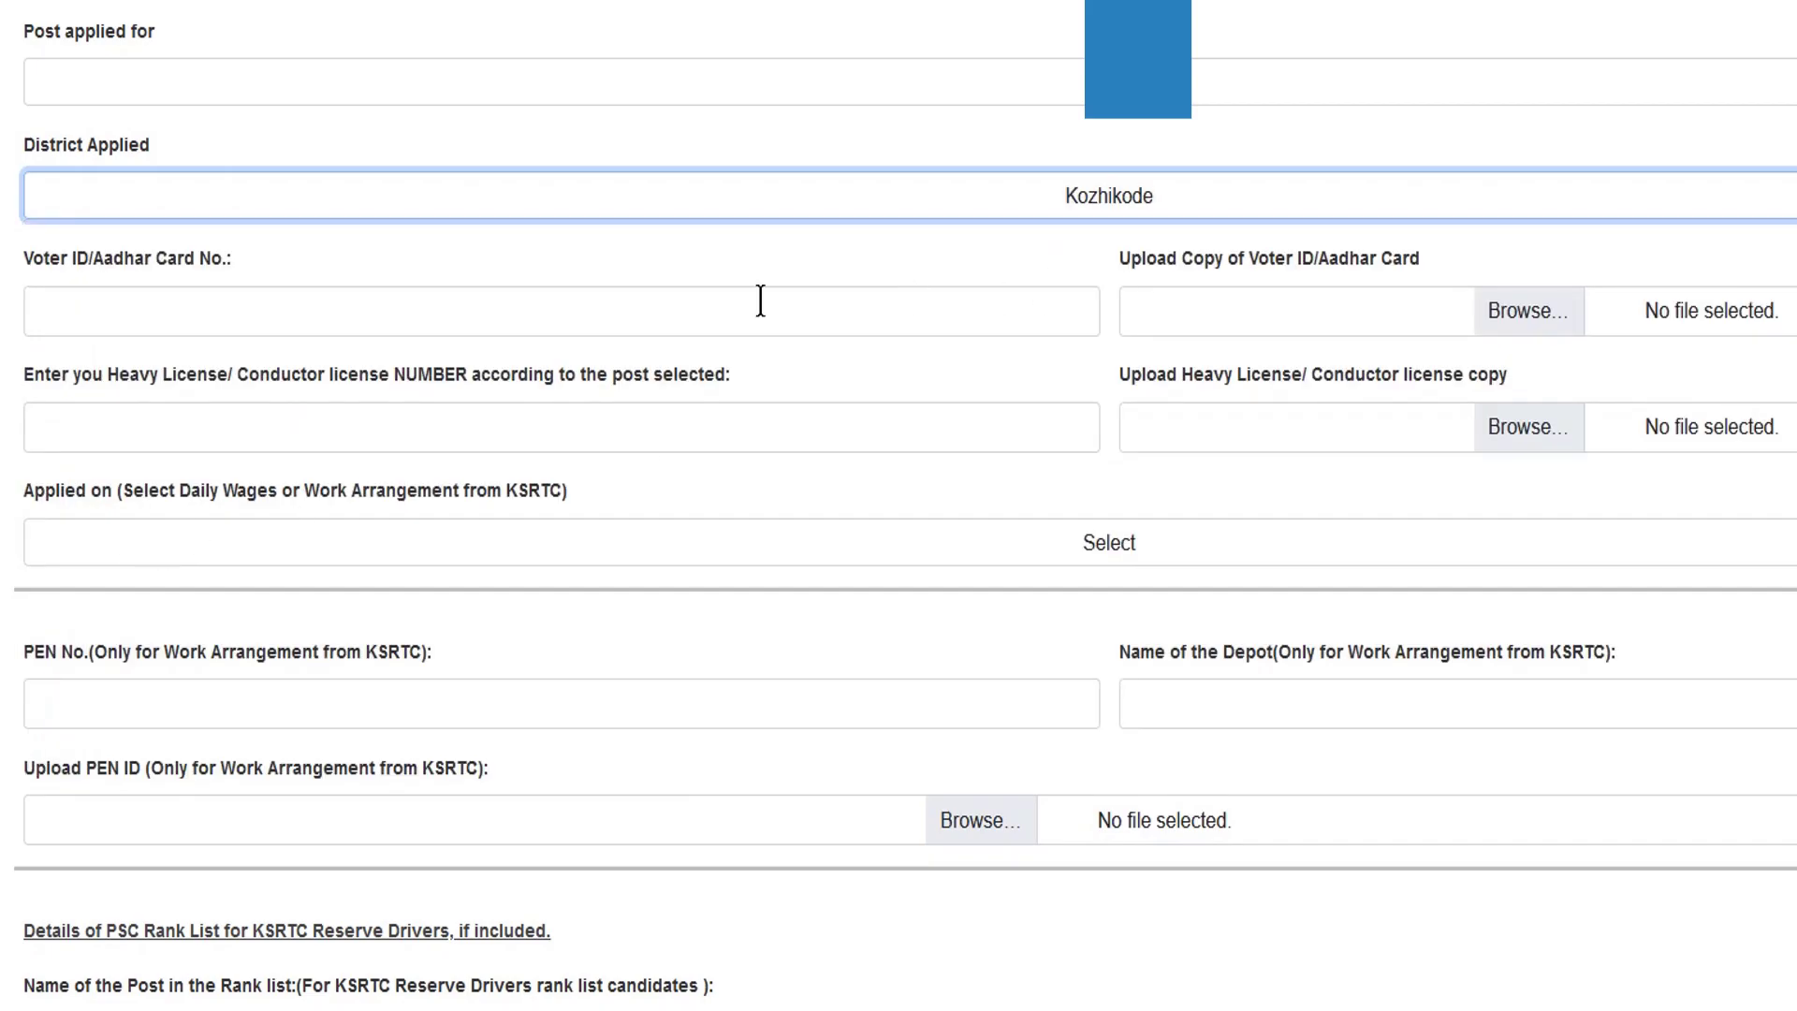
click(668, 312)
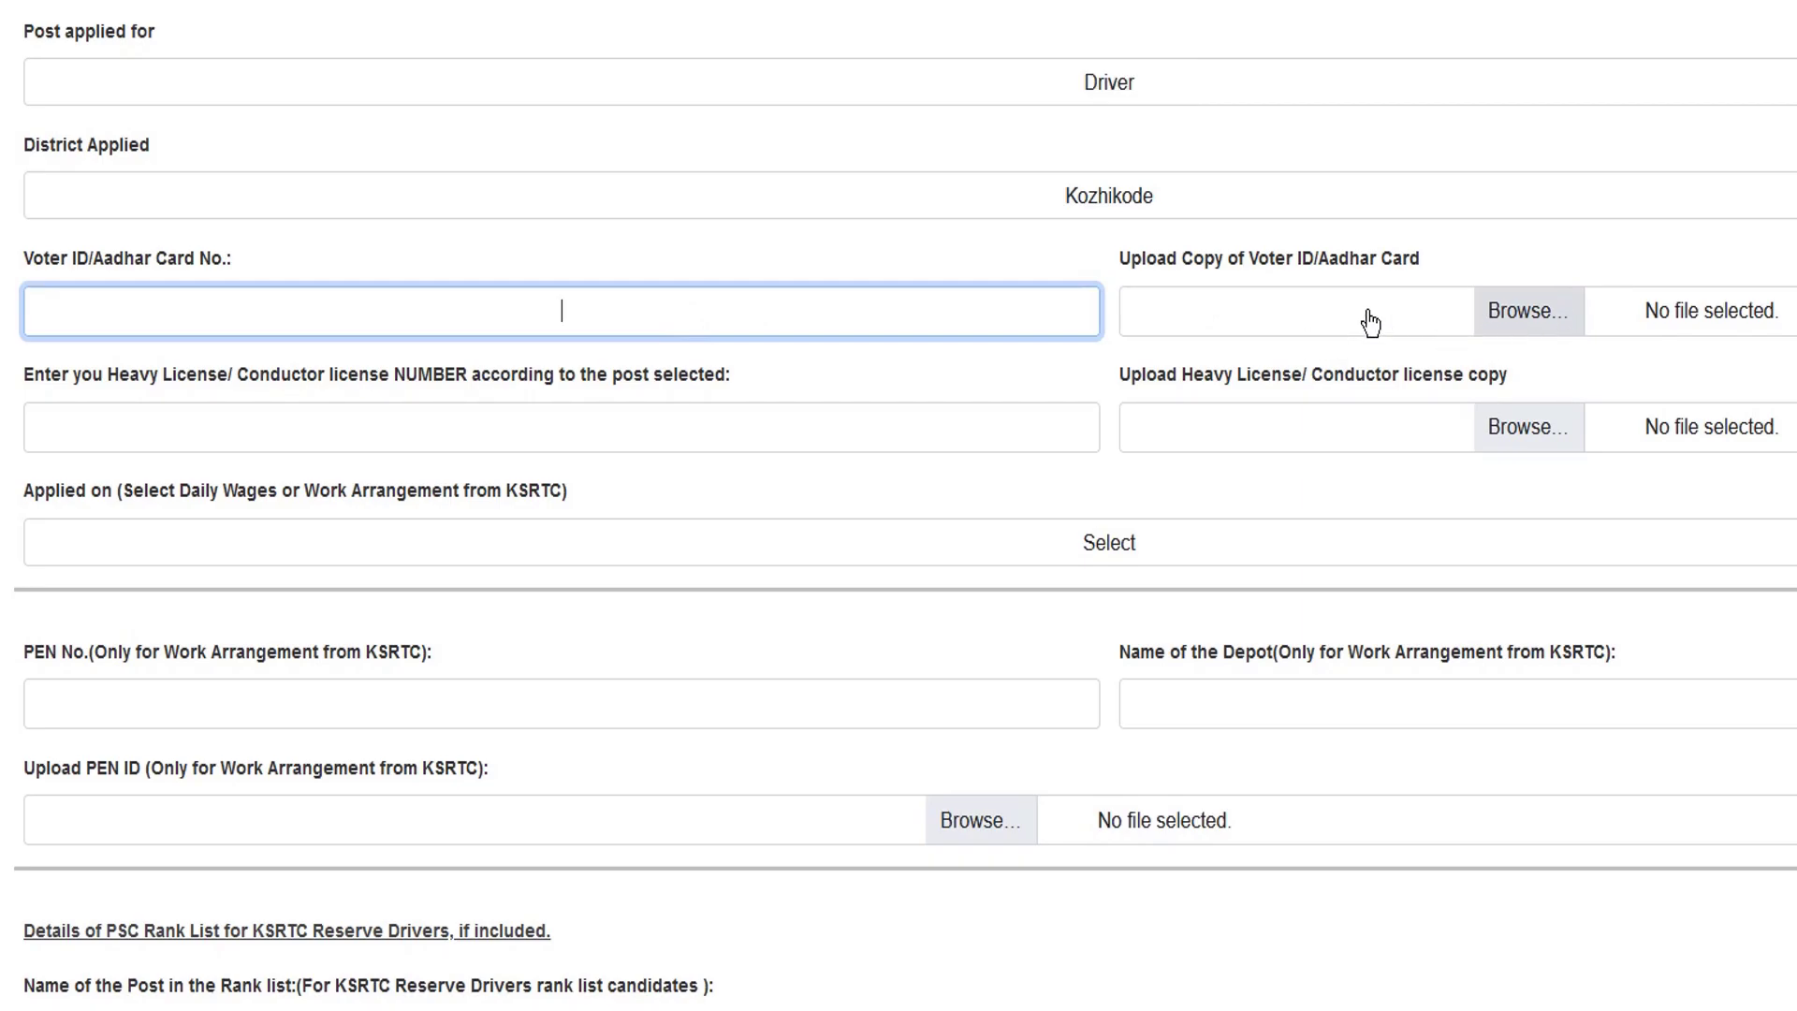
click(1553, 314)
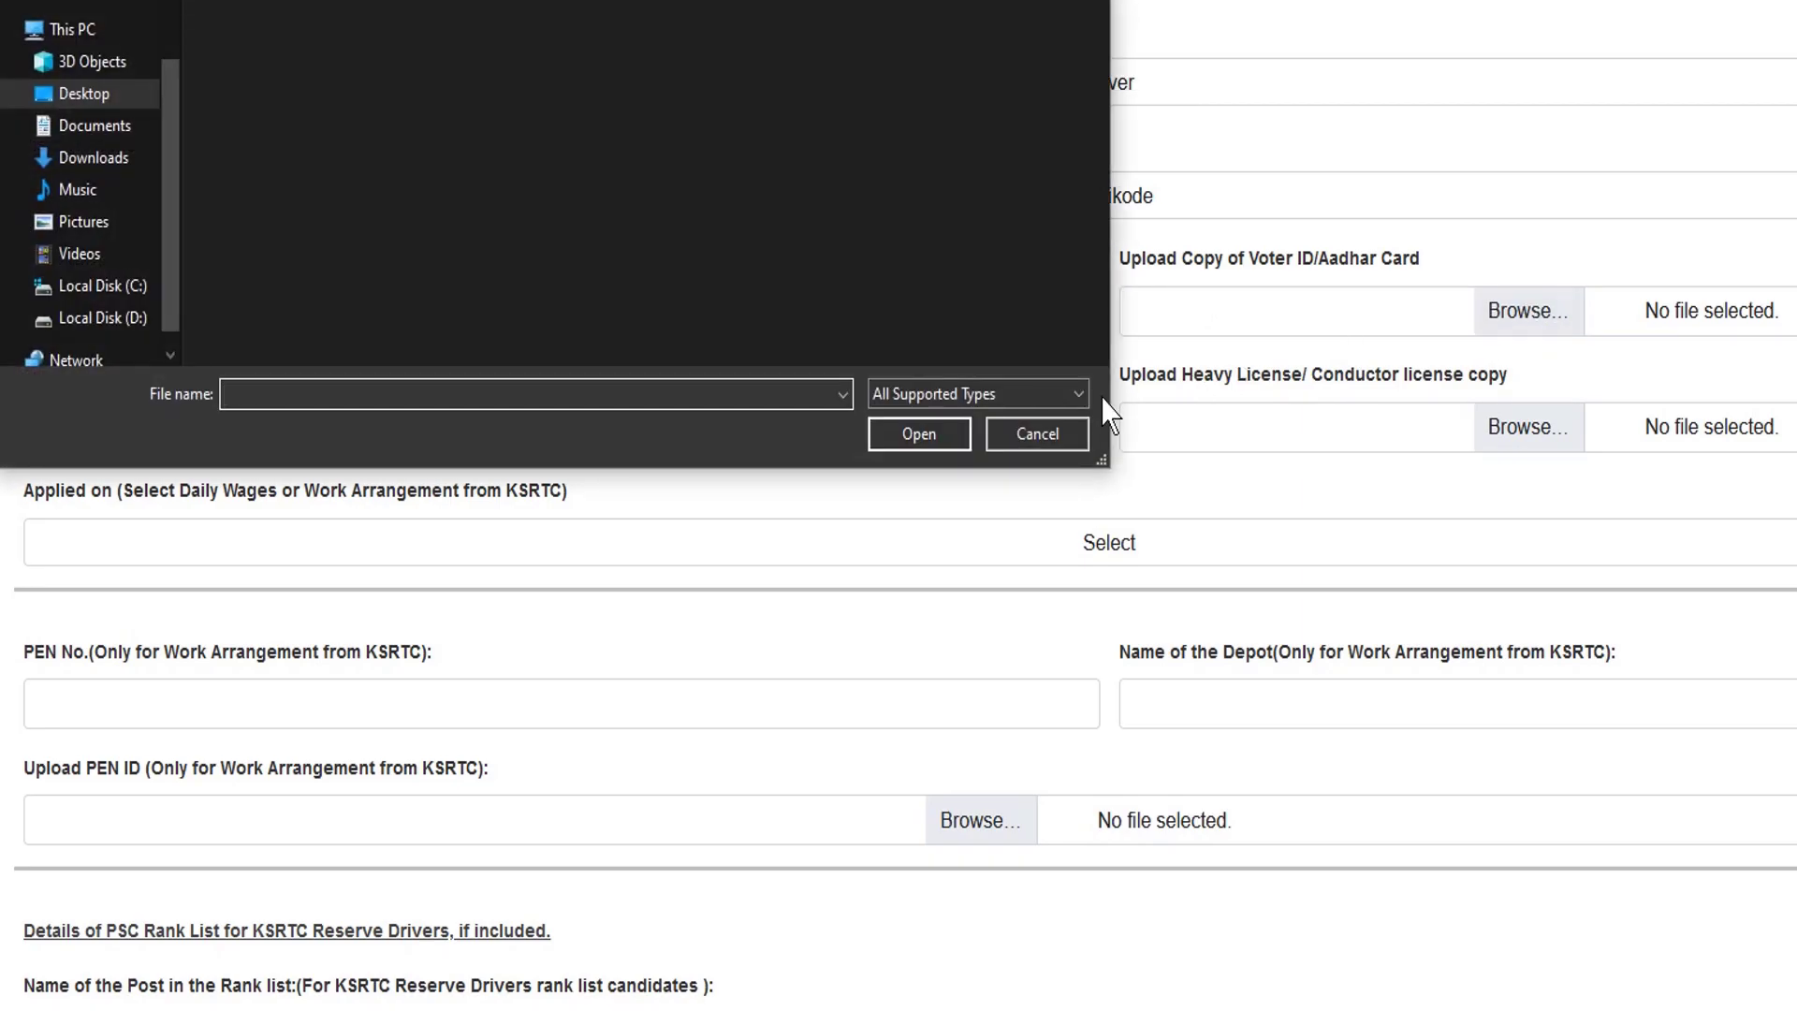
click(1030, 440)
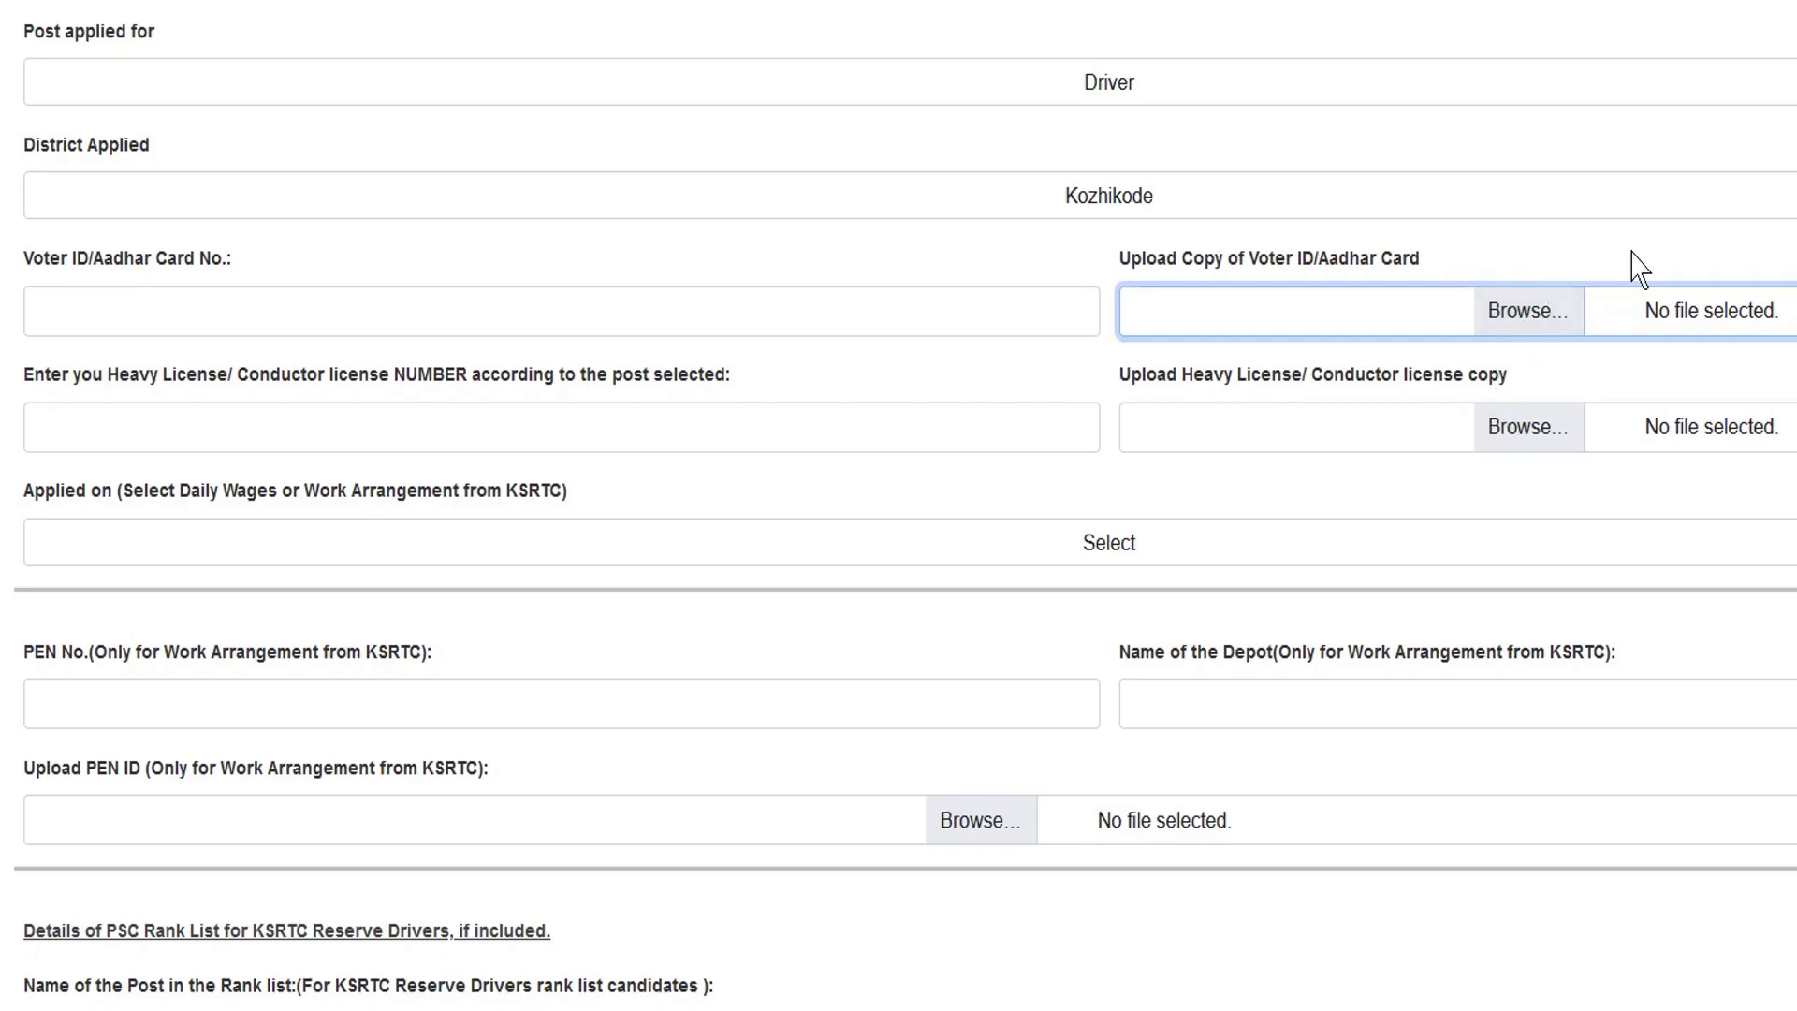
scroll(1517, 369, down, 2)
click(277, 287)
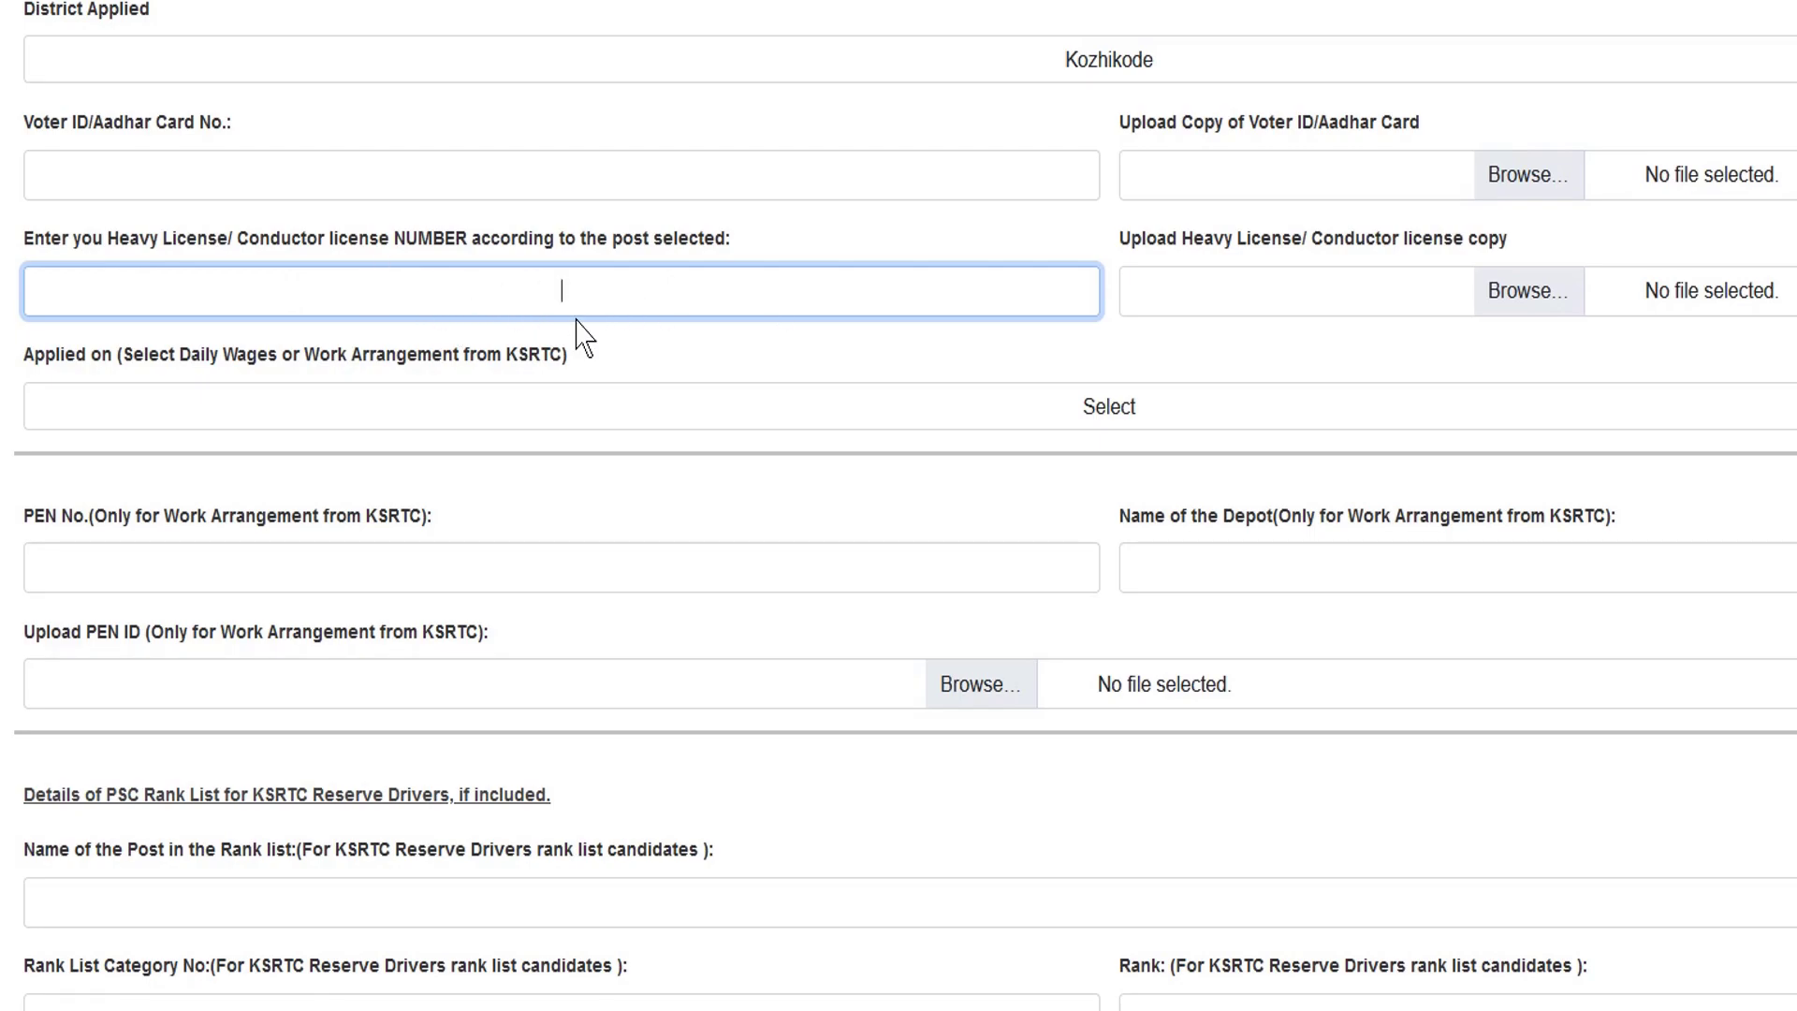
click(1534, 292)
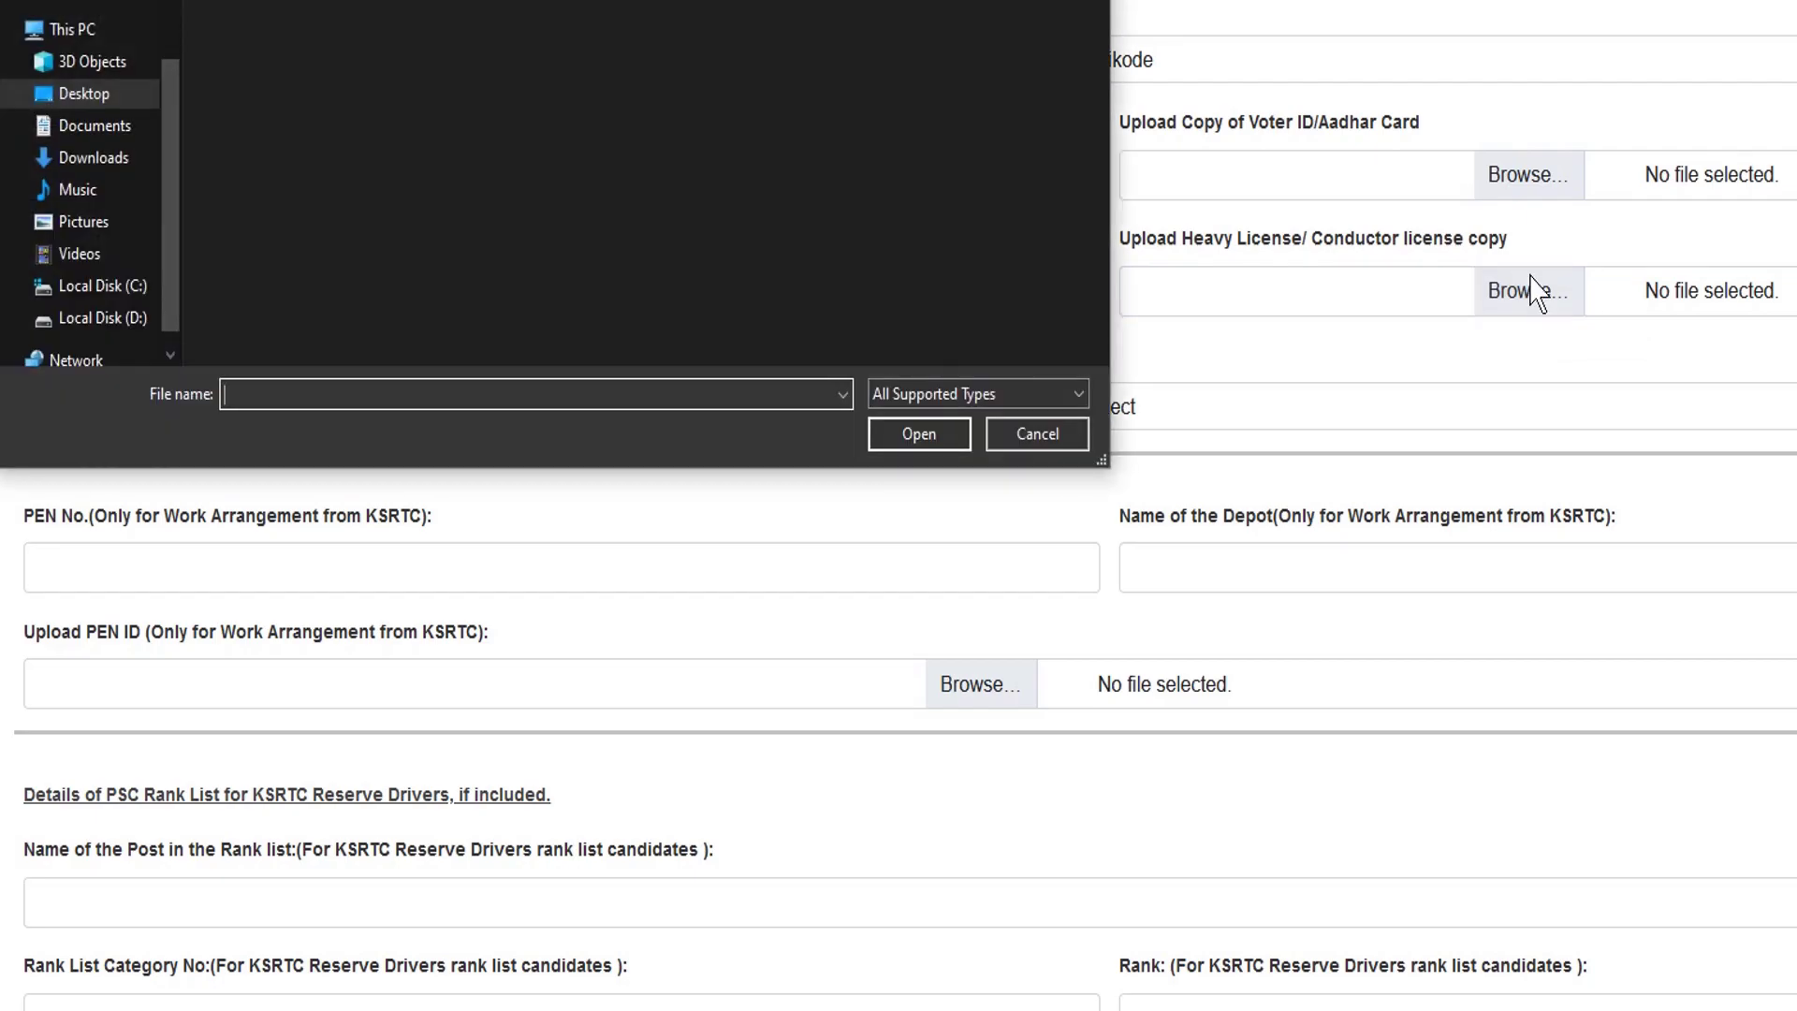
click(1037, 436)
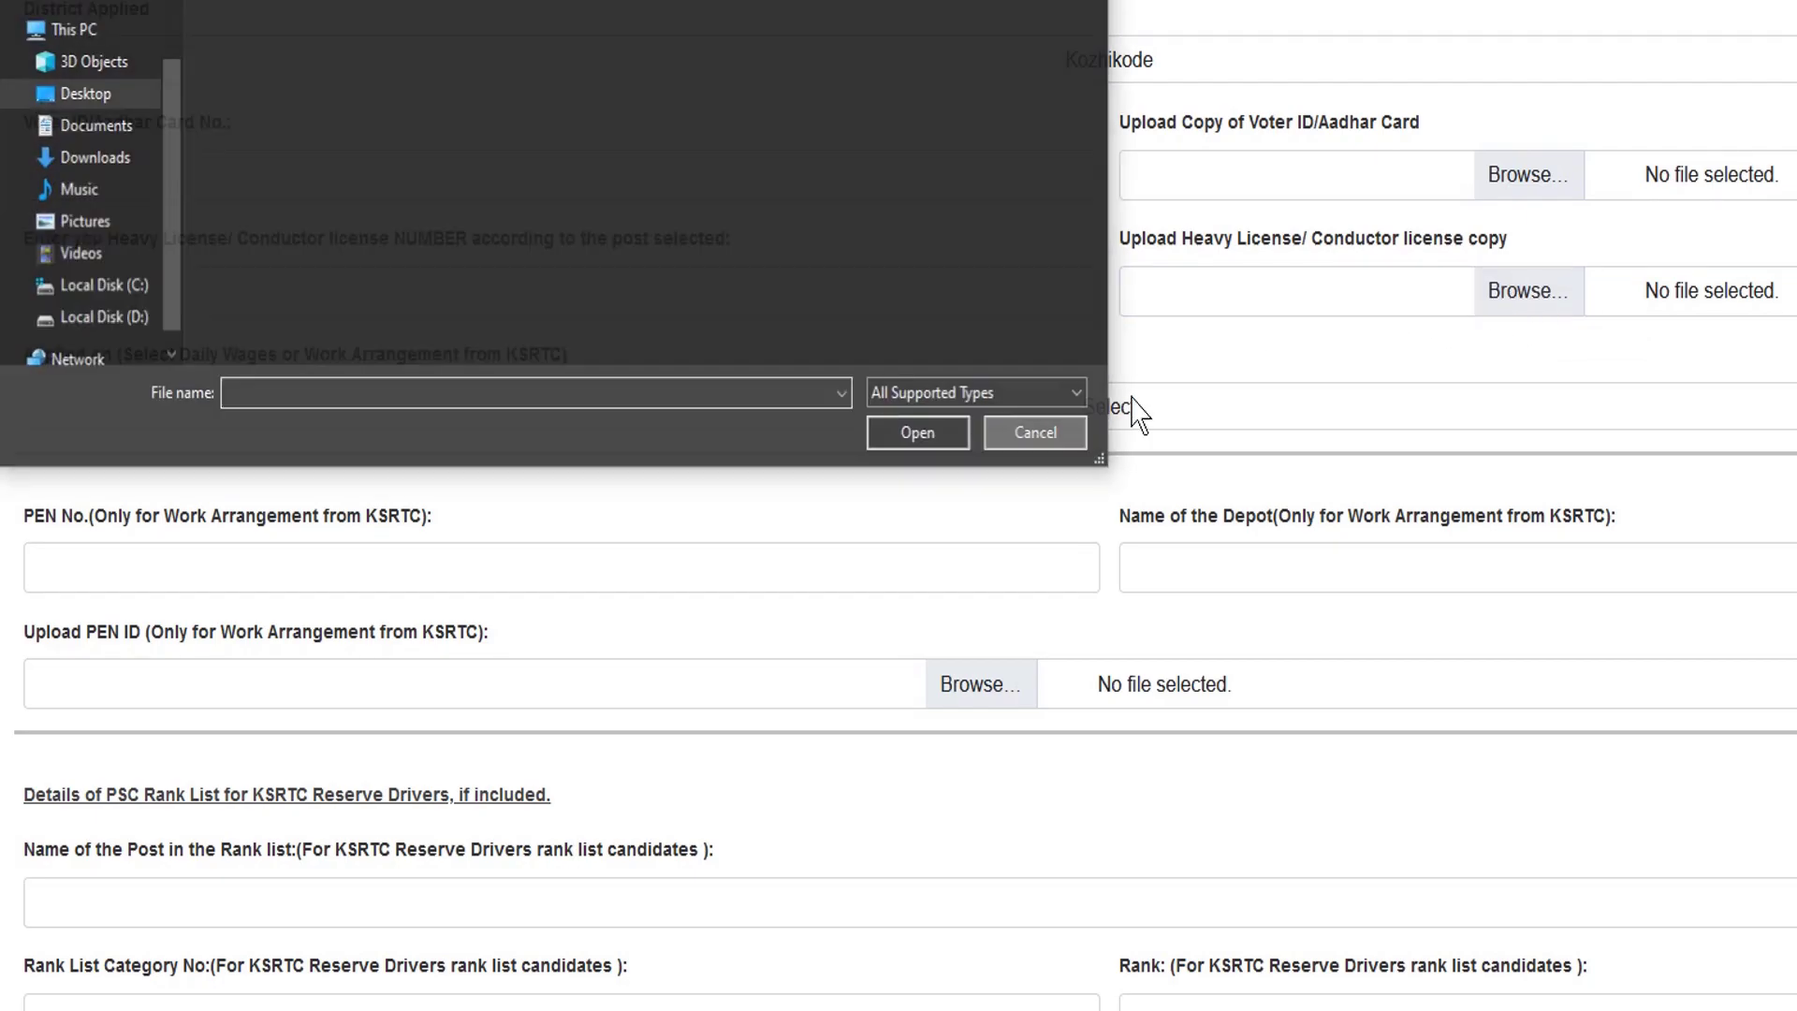
scroll(150, 161, down, 3)
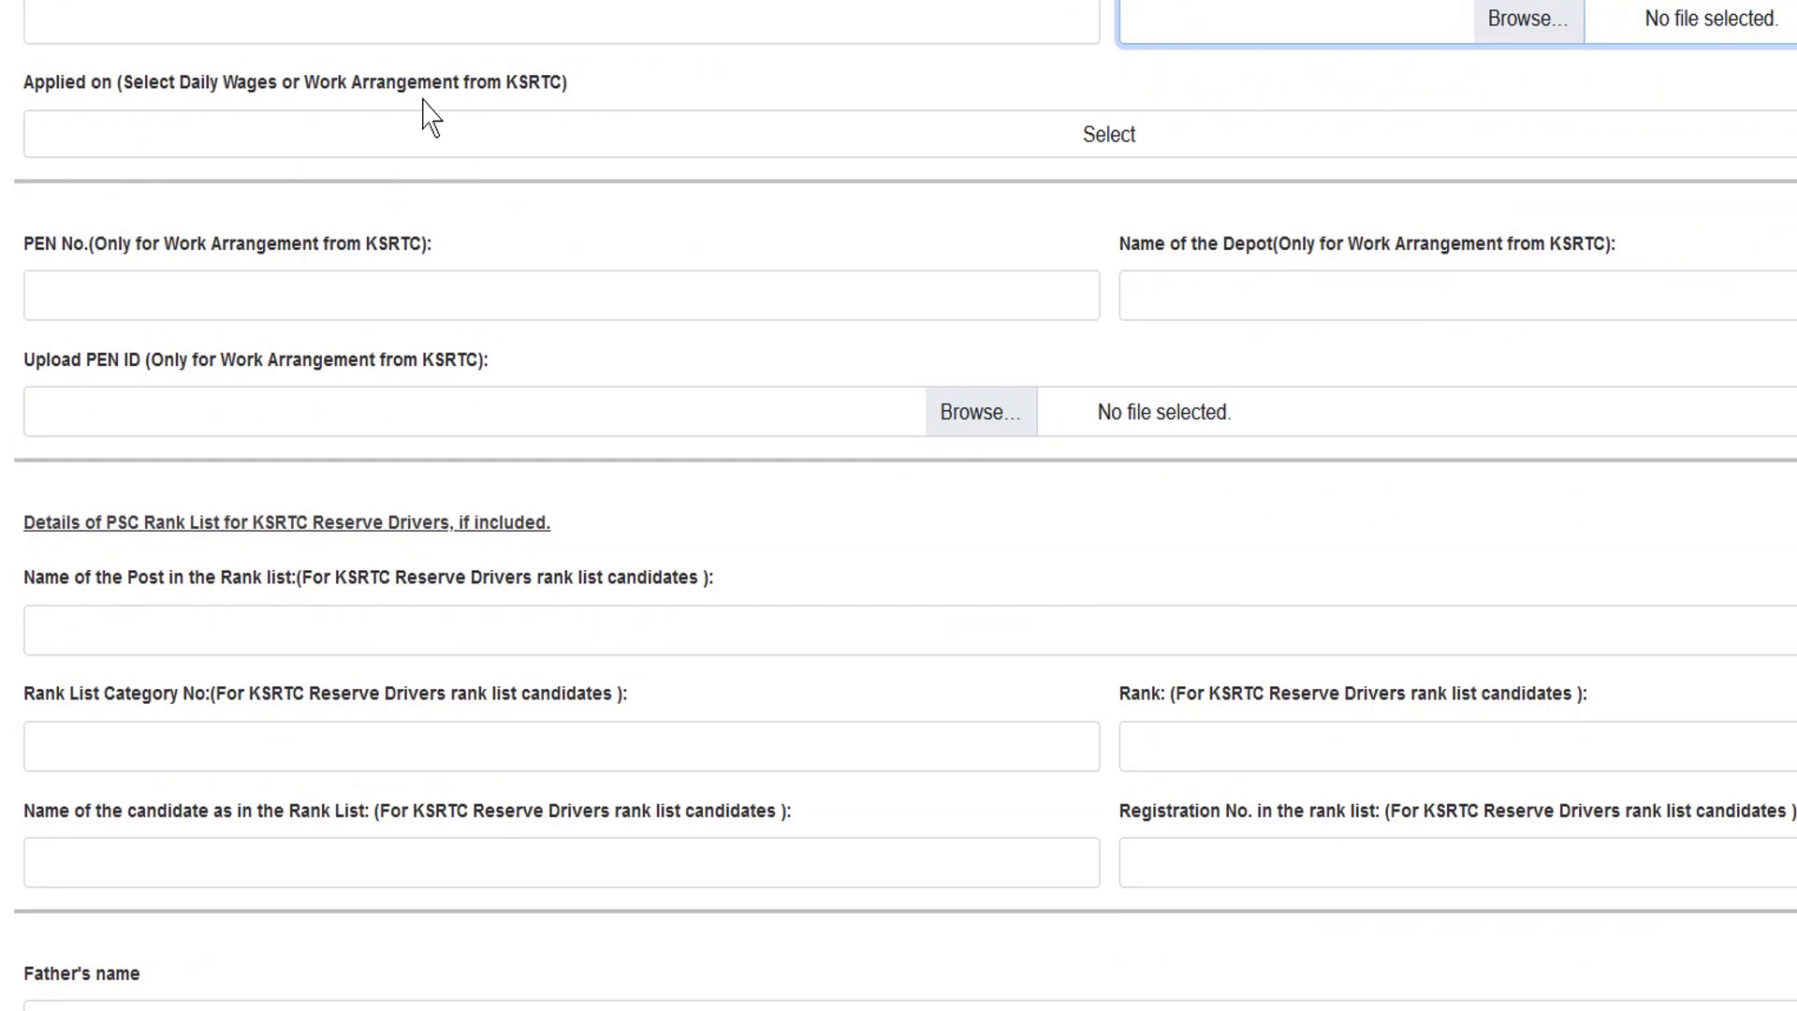
- Set Applied on to Daily Wages and highlight the PEN No., Upload PEN ID and Depot labels
click(1128, 139)
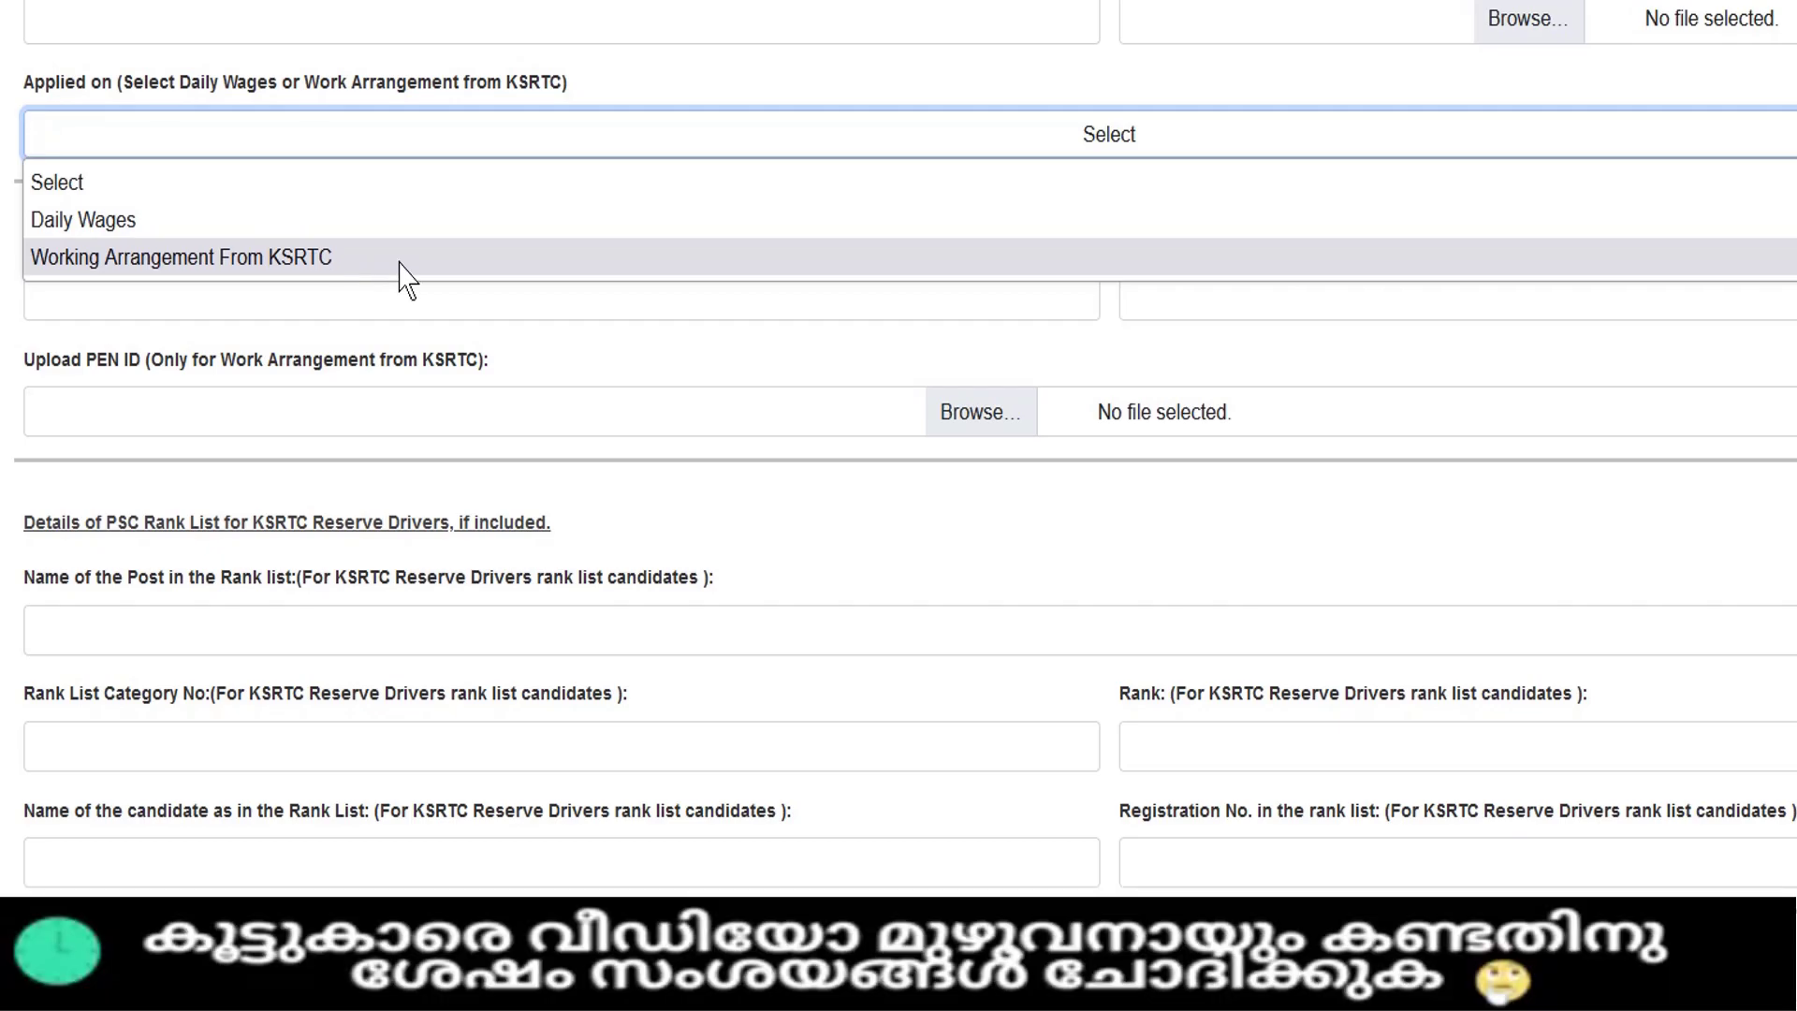
click(318, 230)
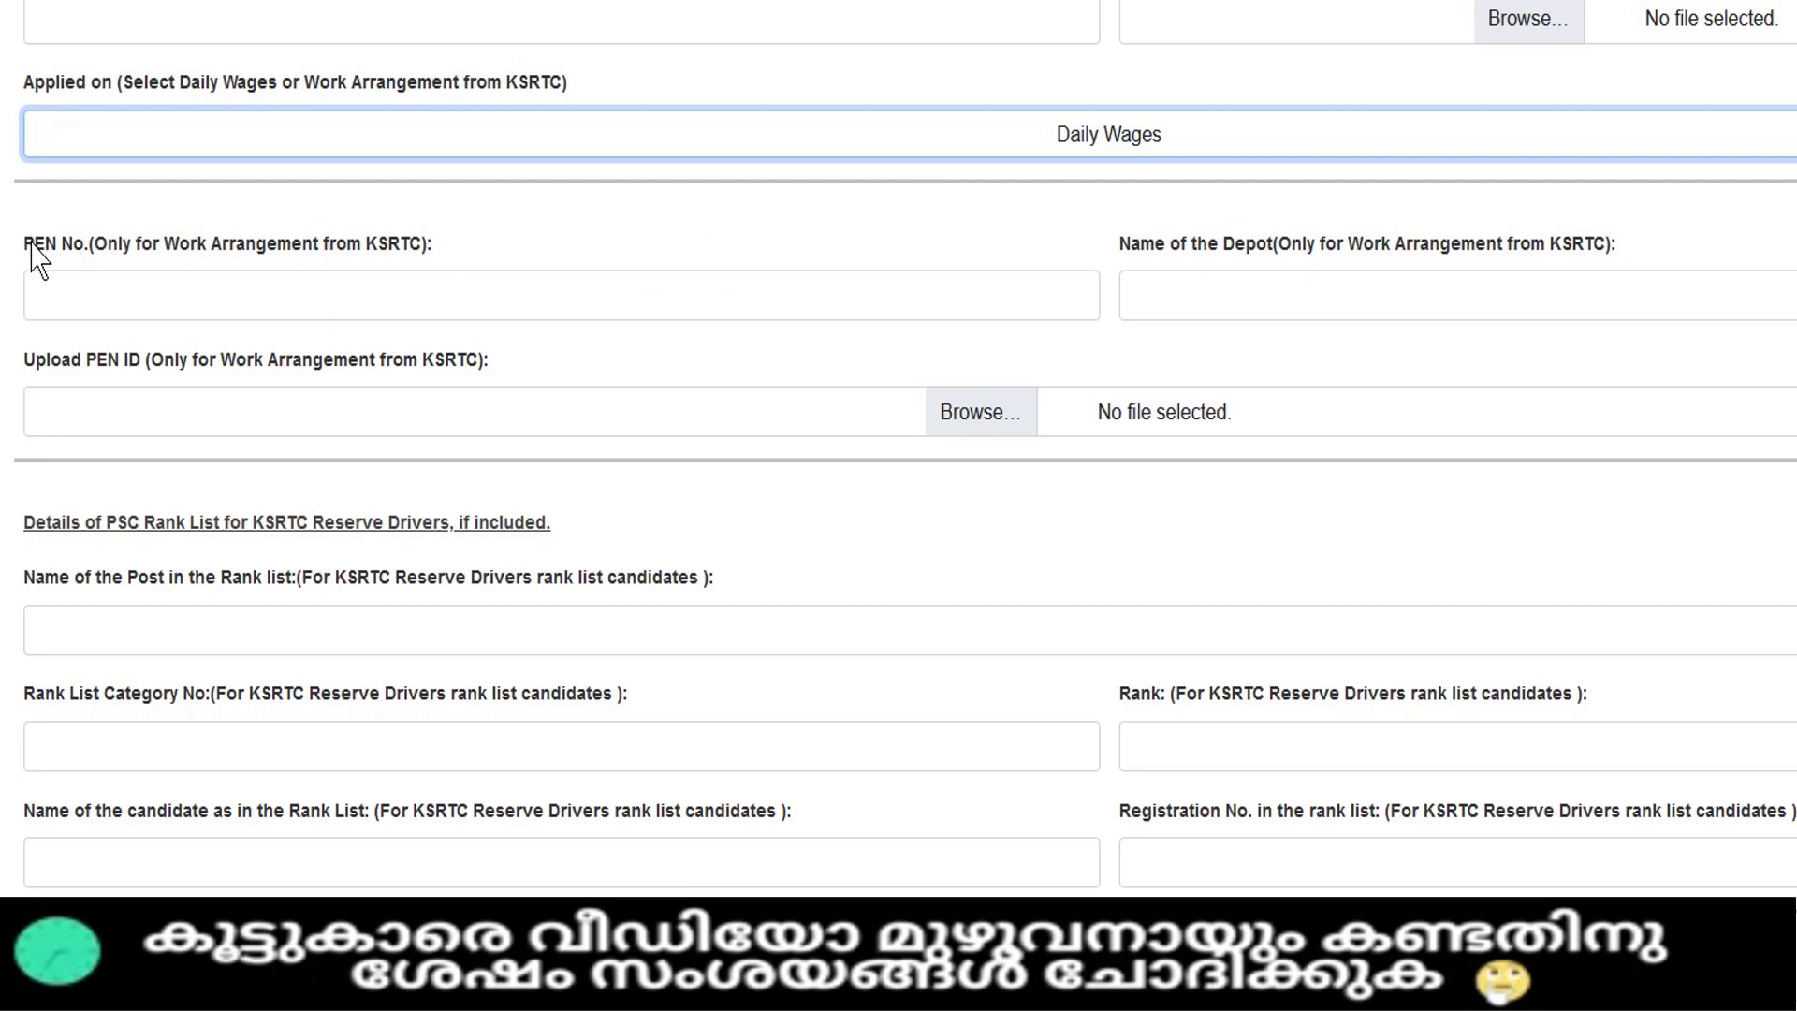
drag(41, 245, 445, 248)
click(445, 248)
drag(36, 365, 491, 363)
drag(1131, 245, 1458, 247)
- Highlight the PSC Rank List heading
scroll(1385, 277, down, 2)
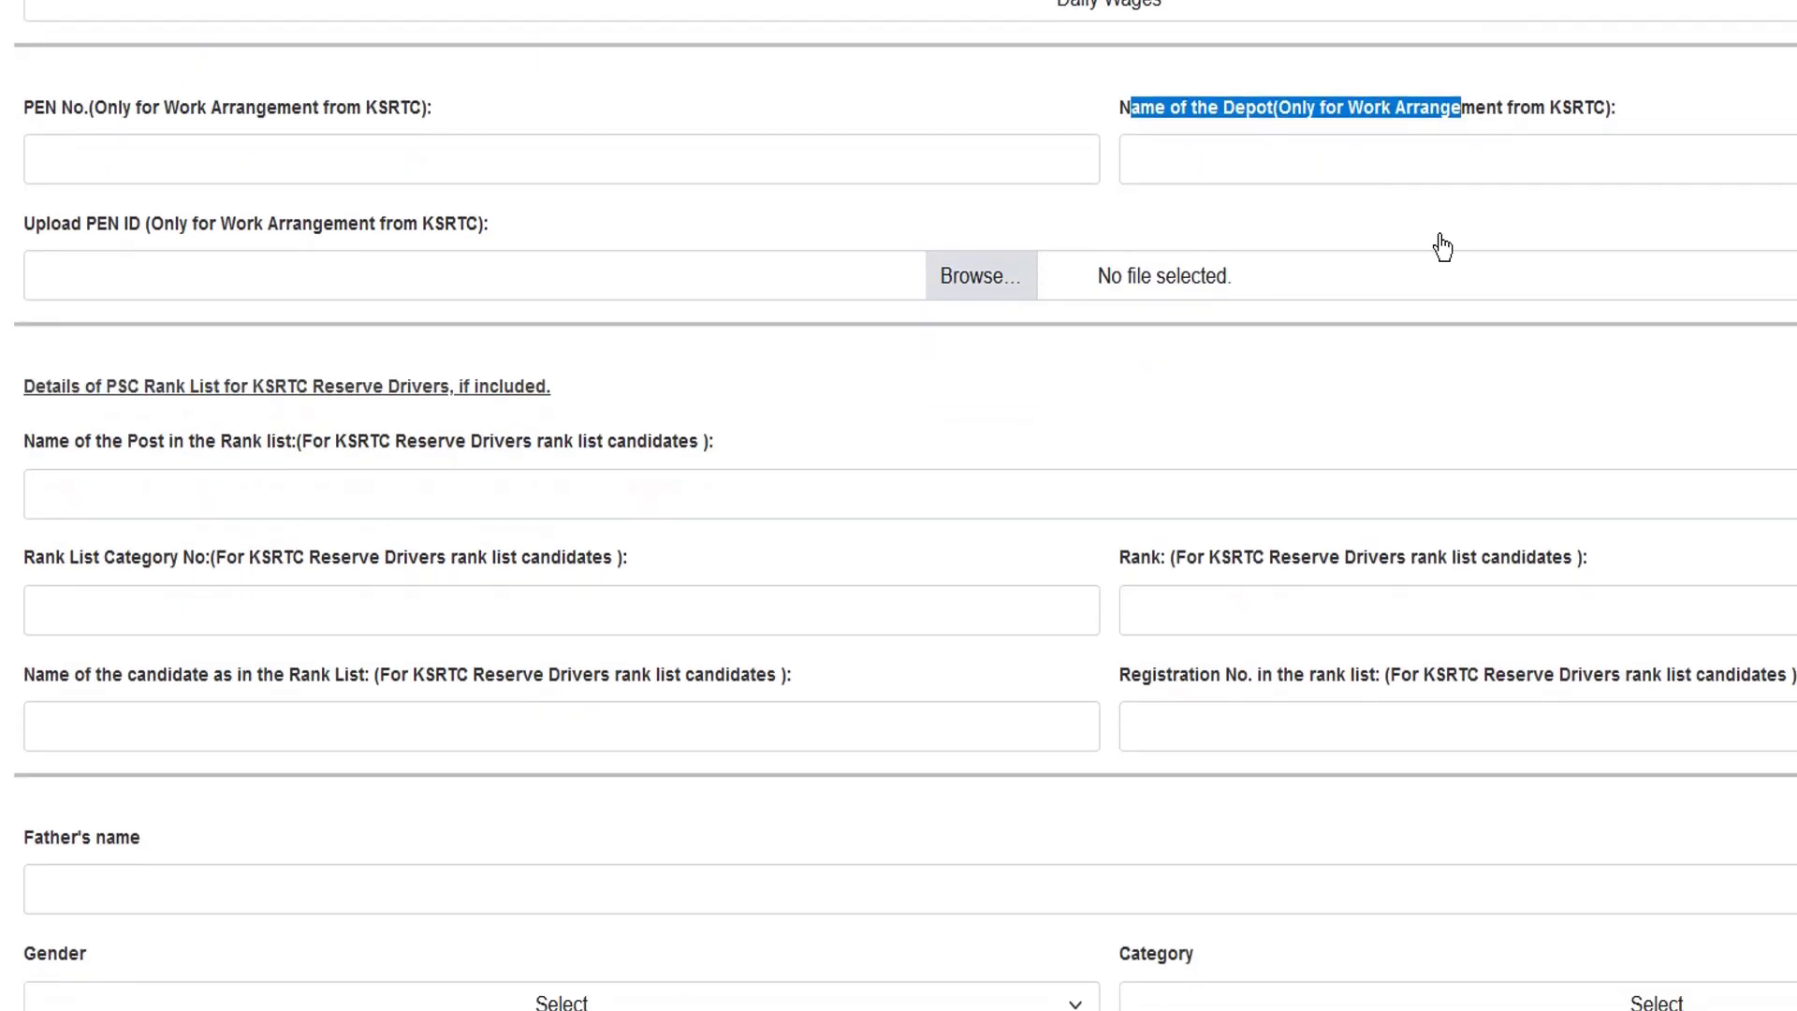
scroll(609, 243, down, 2)
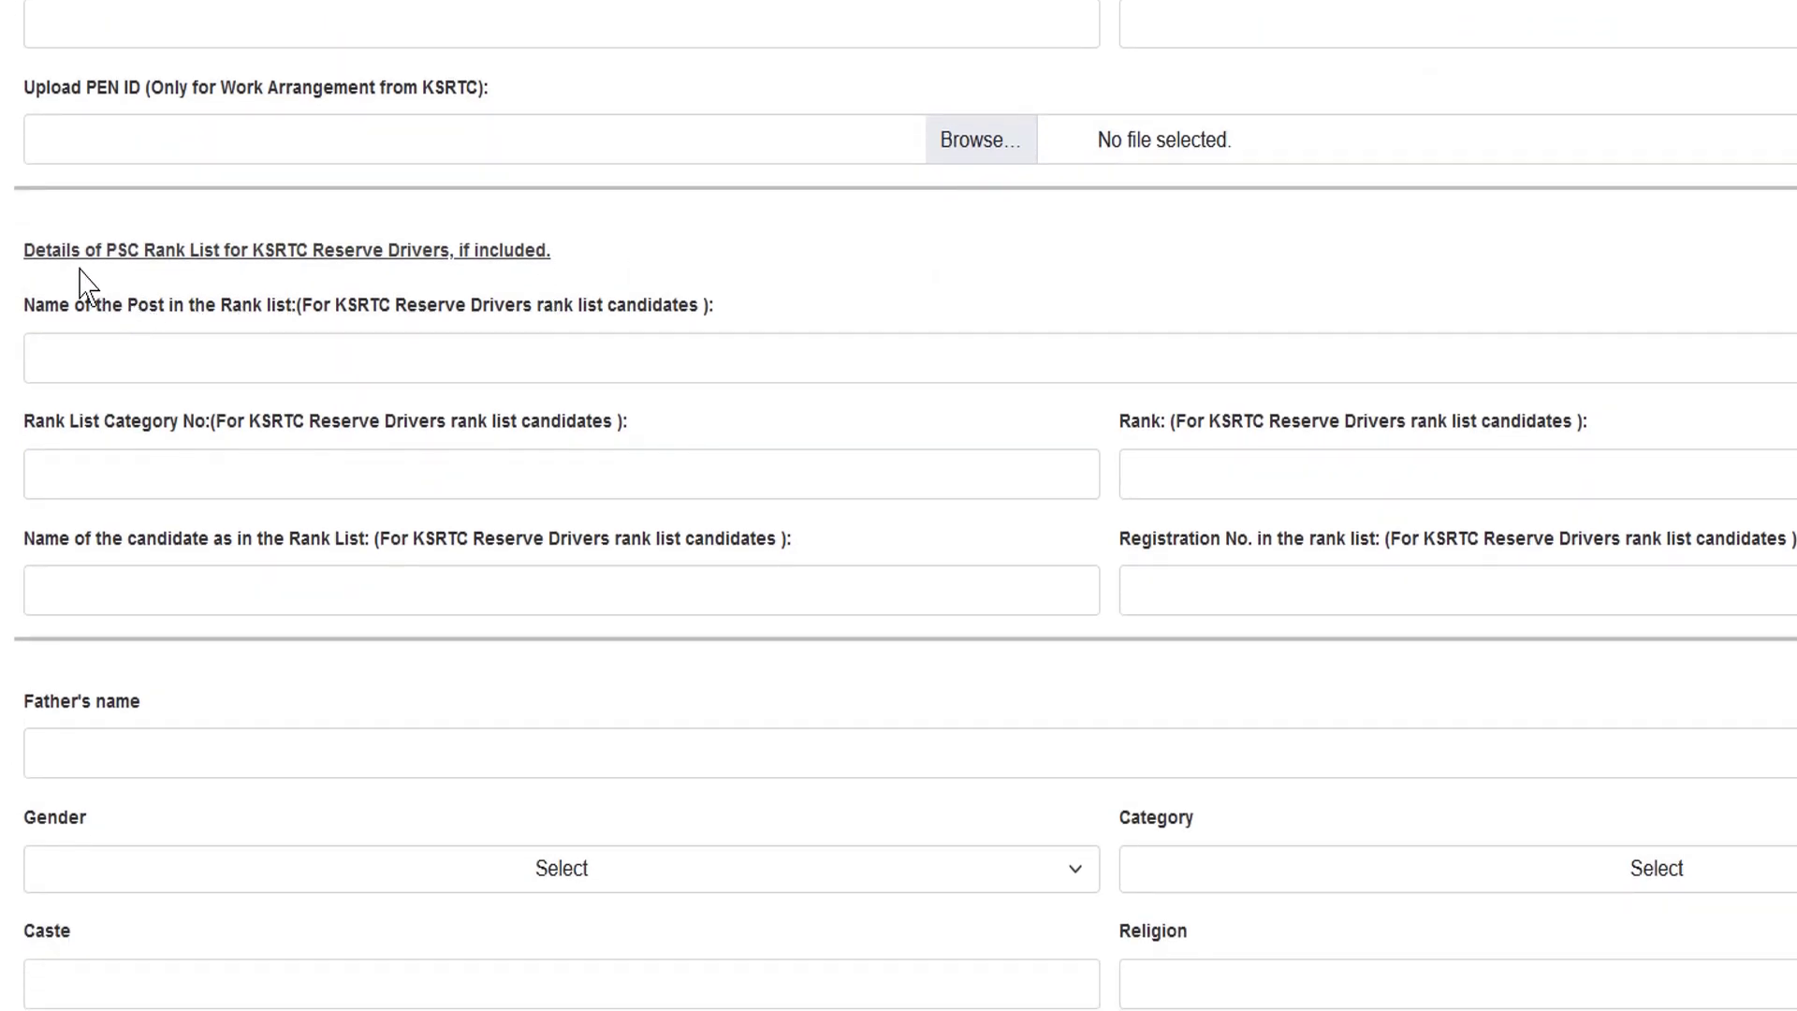
drag(77, 251, 541, 251)
click(300, 281)
drag(103, 250, 545, 250)
- Step through the rank list post, category, rank, name and registration fields, then Father's name
click(507, 347)
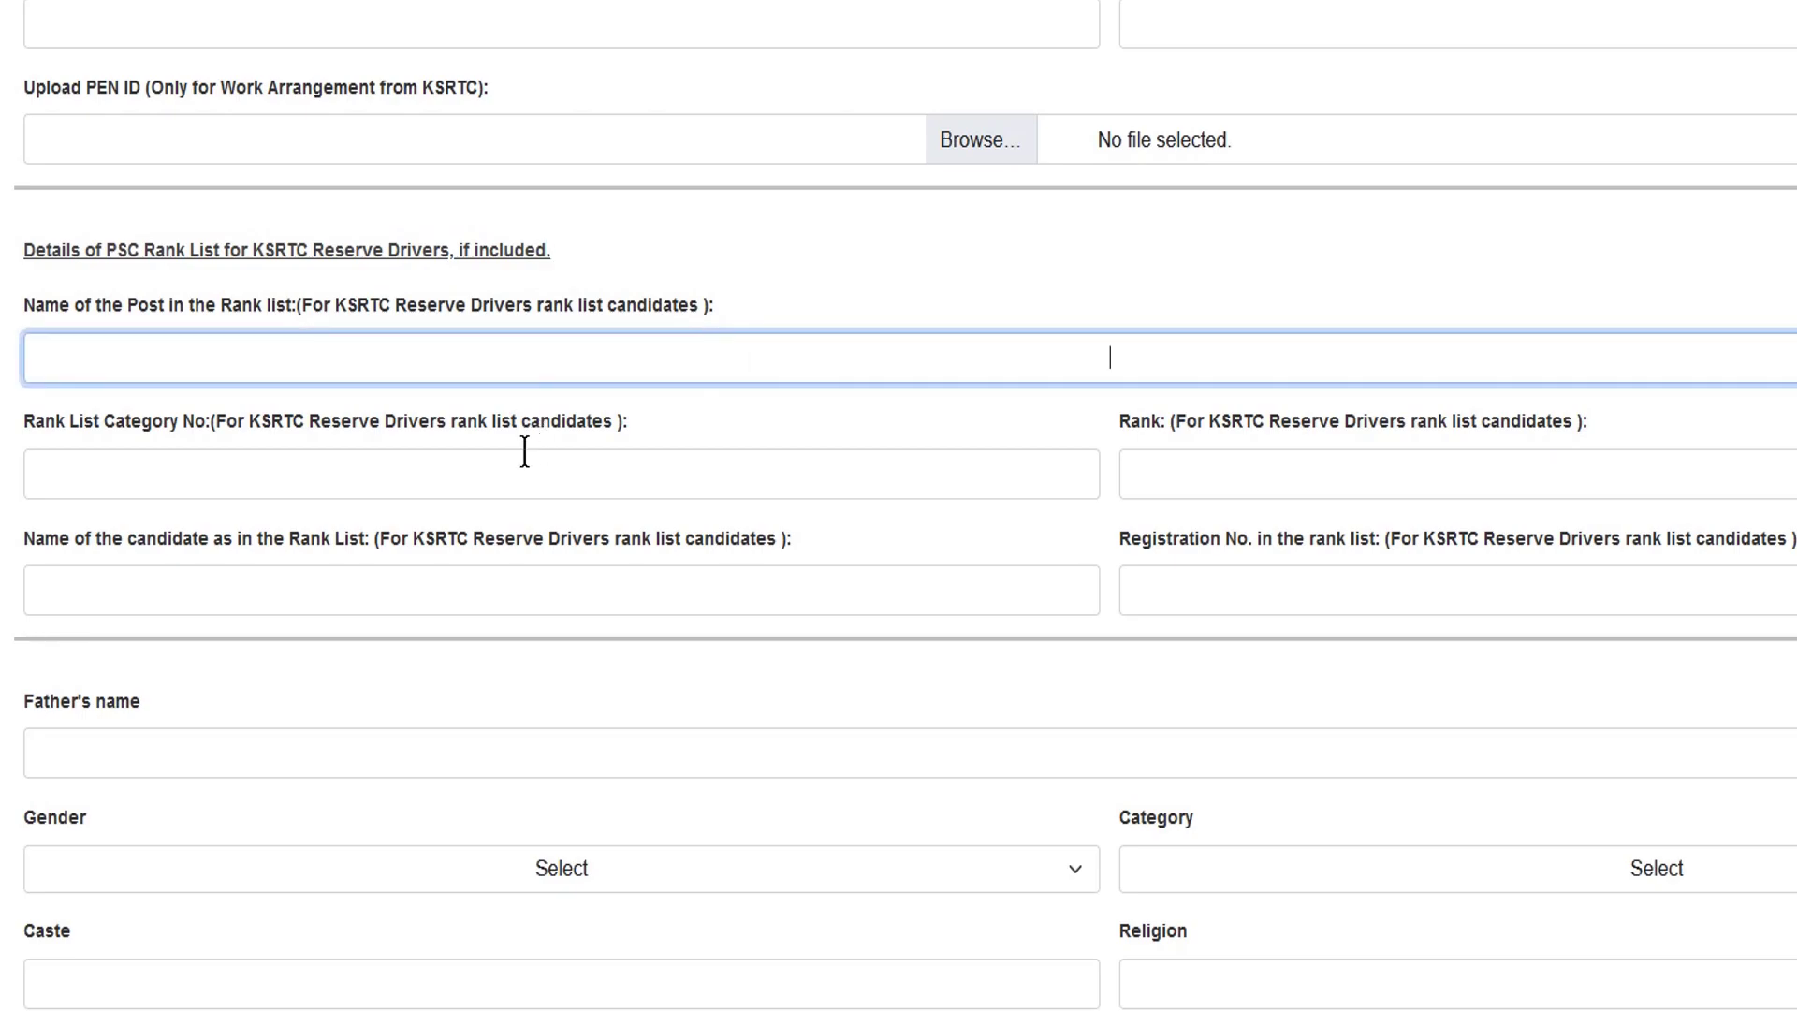
click(524, 456)
click(1293, 459)
scroll(1154, 449, down, 2)
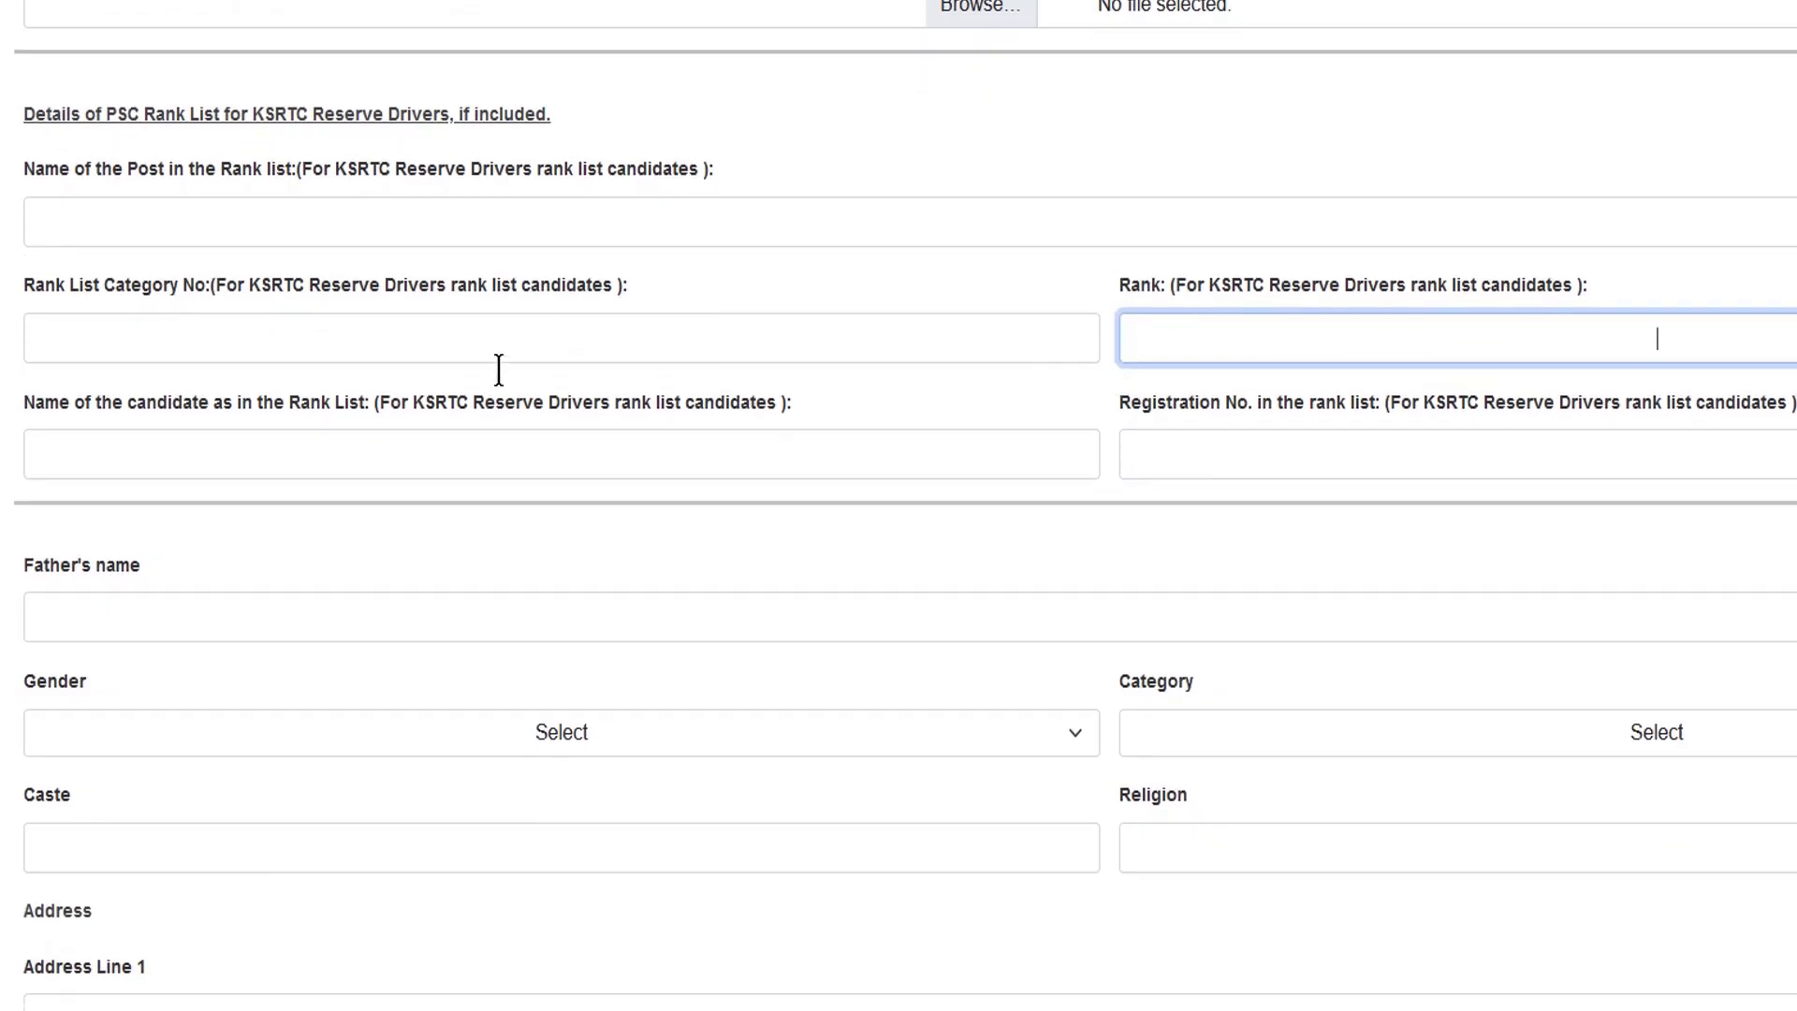
click(490, 445)
click(1248, 447)
click(907, 328)
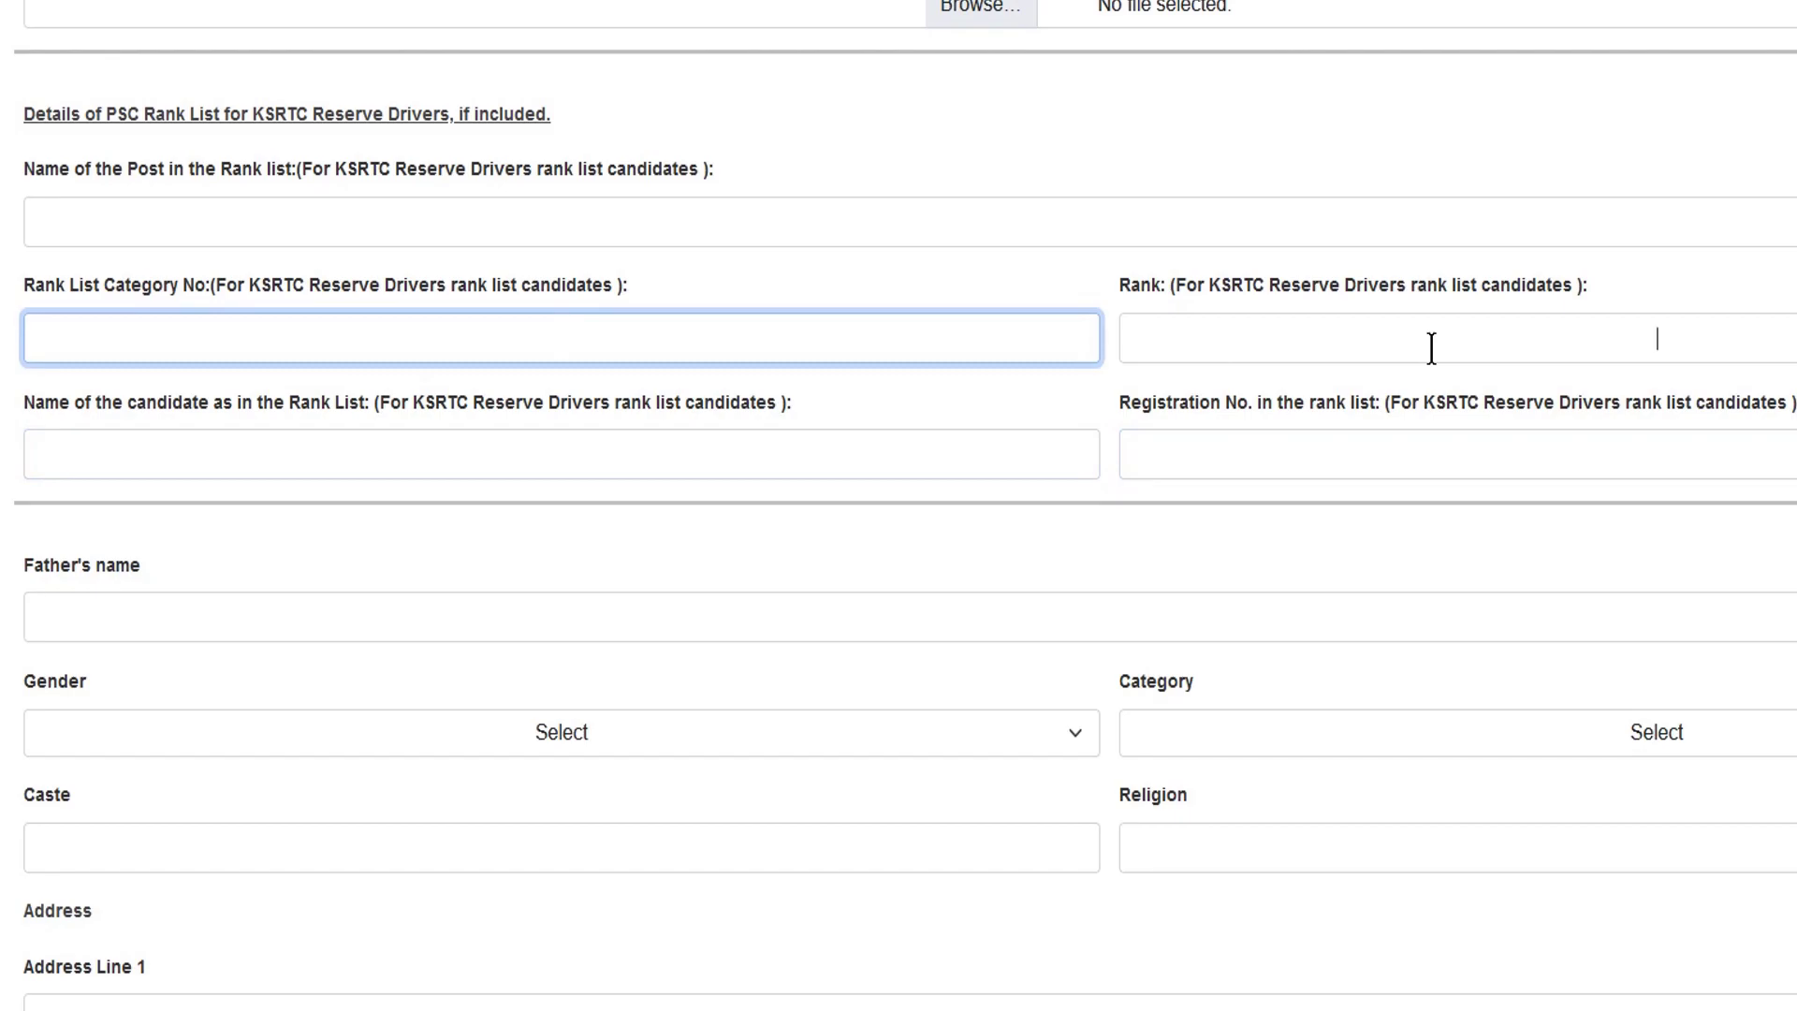
click(1428, 349)
scroll(1384, 349, down, 5)
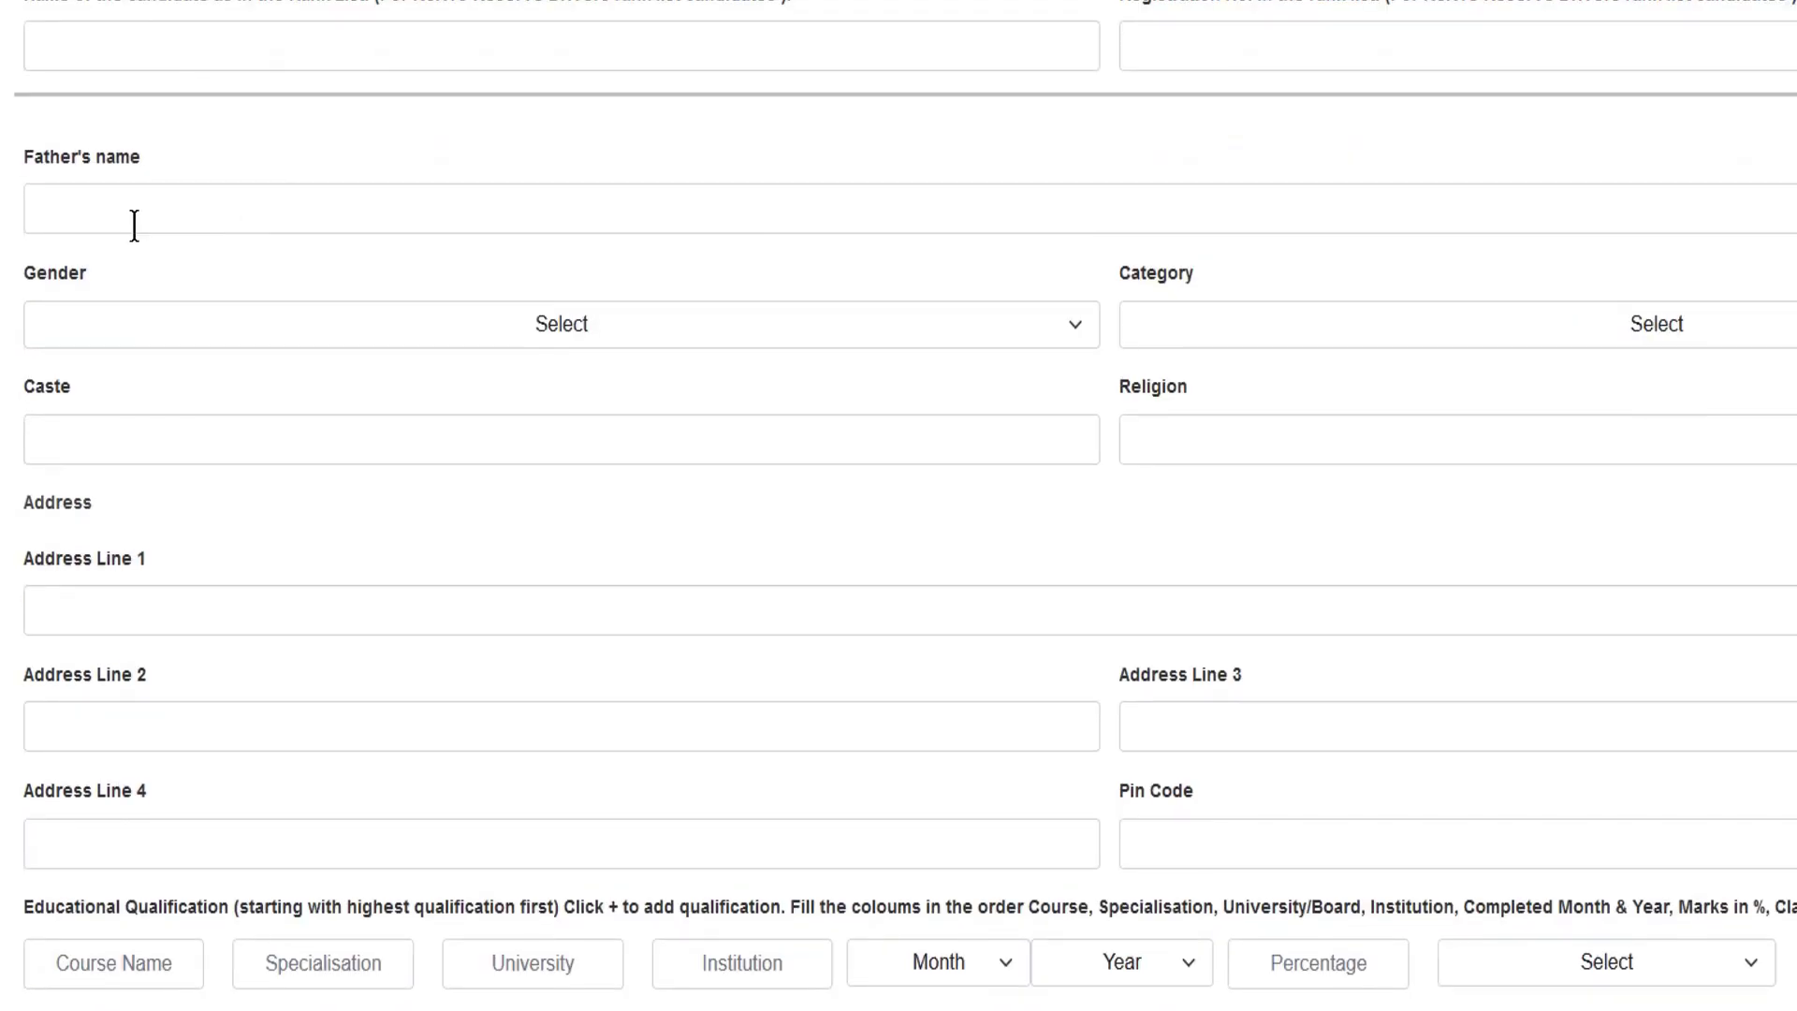
click(161, 215)
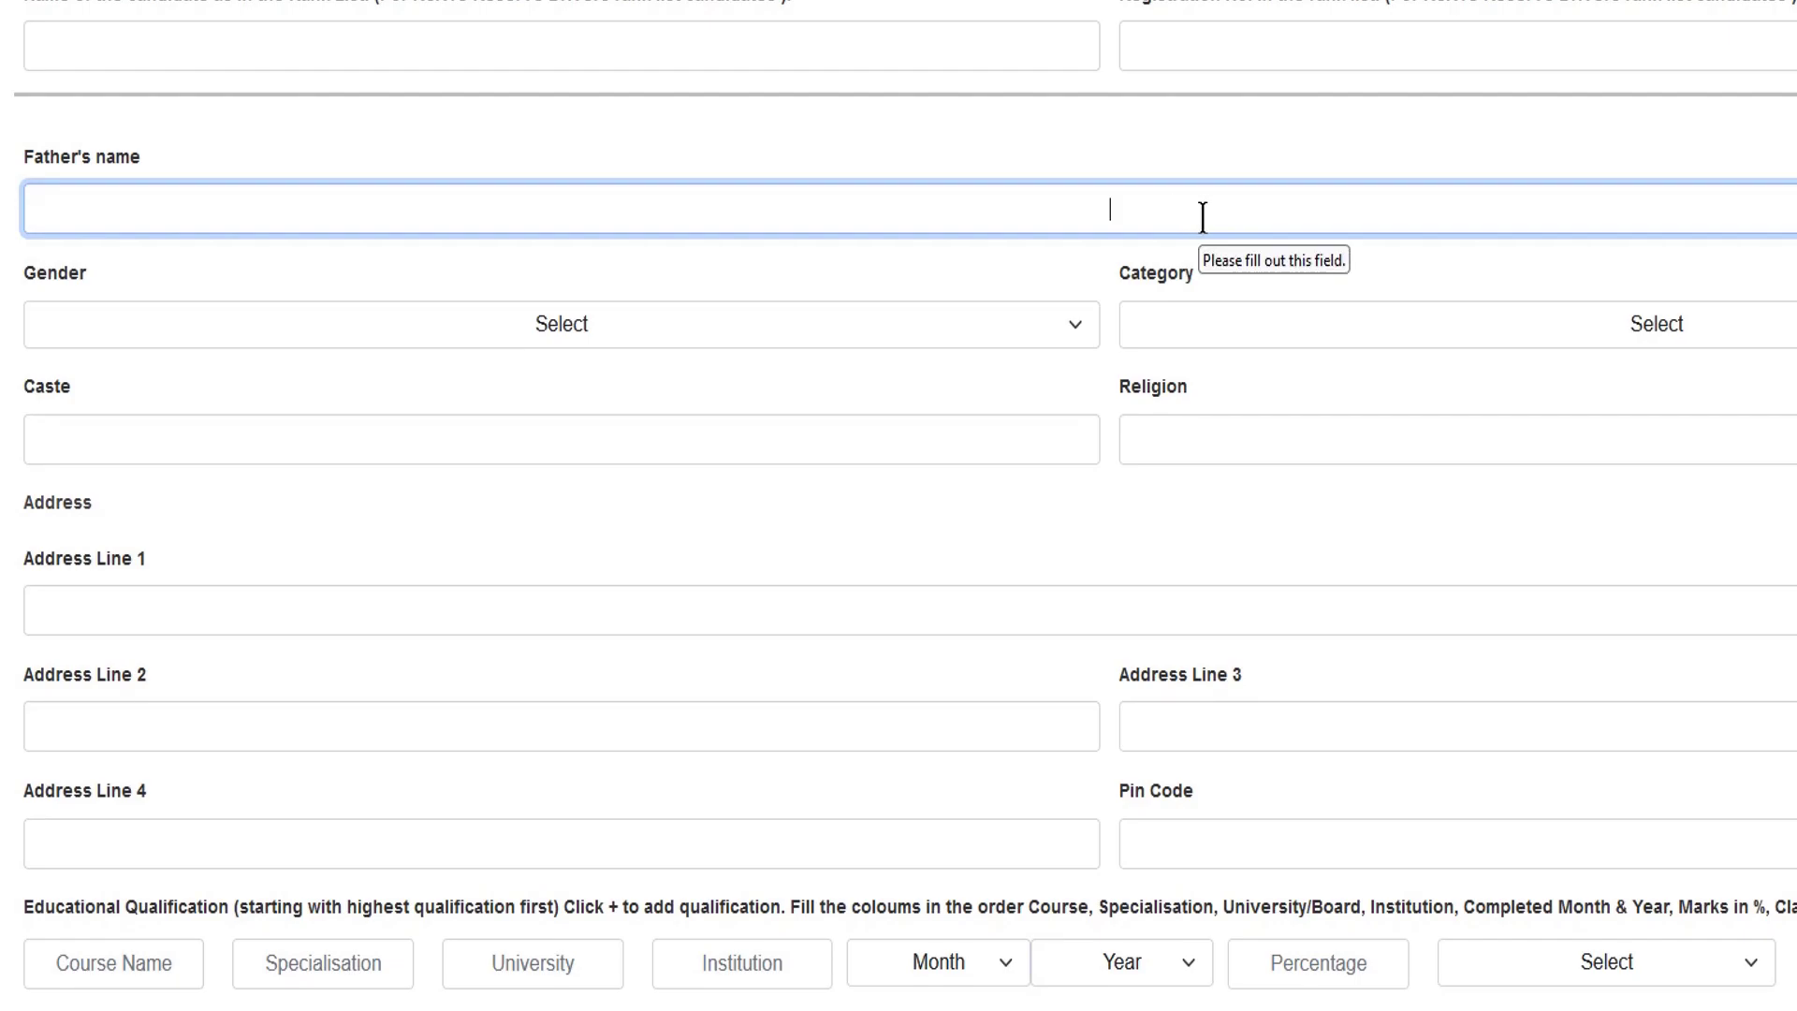
click(648, 336)
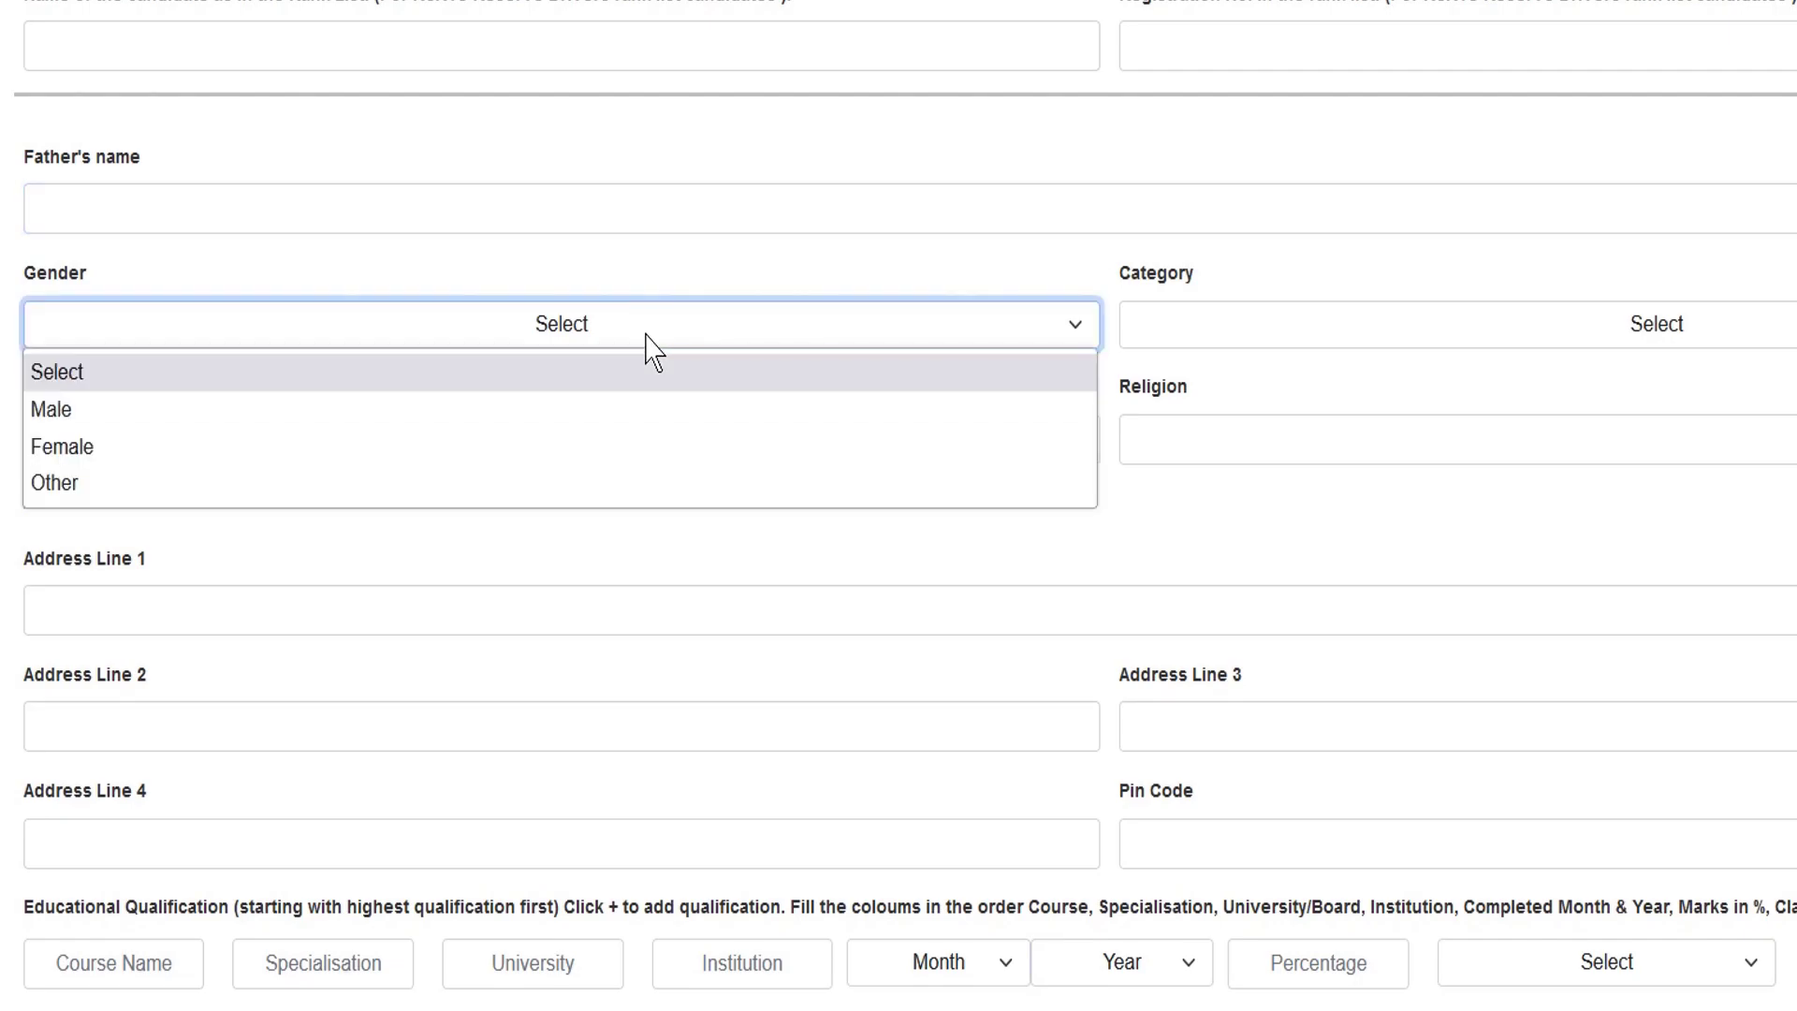
- Set Gender to Male and Category to SC
click(490, 409)
click(1294, 323)
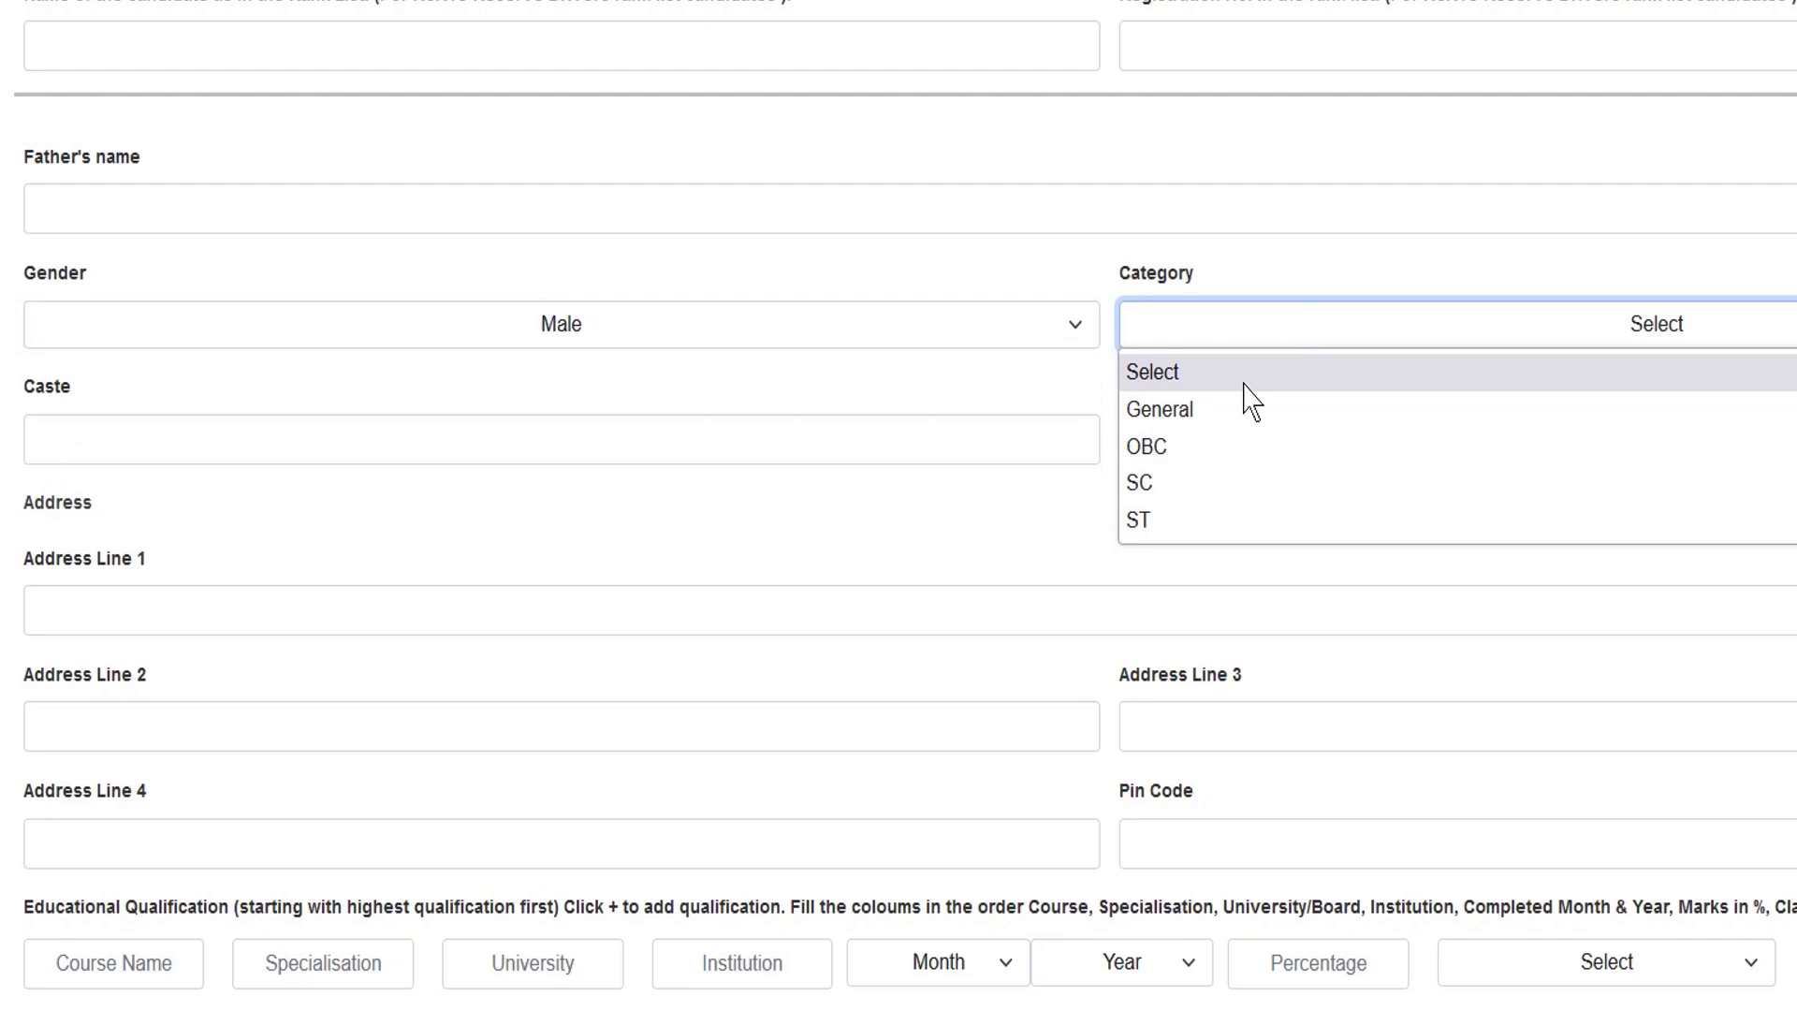
click(1161, 489)
- Move through Caste, Religion and Address Line 1, highlighting the Educational Qualification heading
click(334, 456)
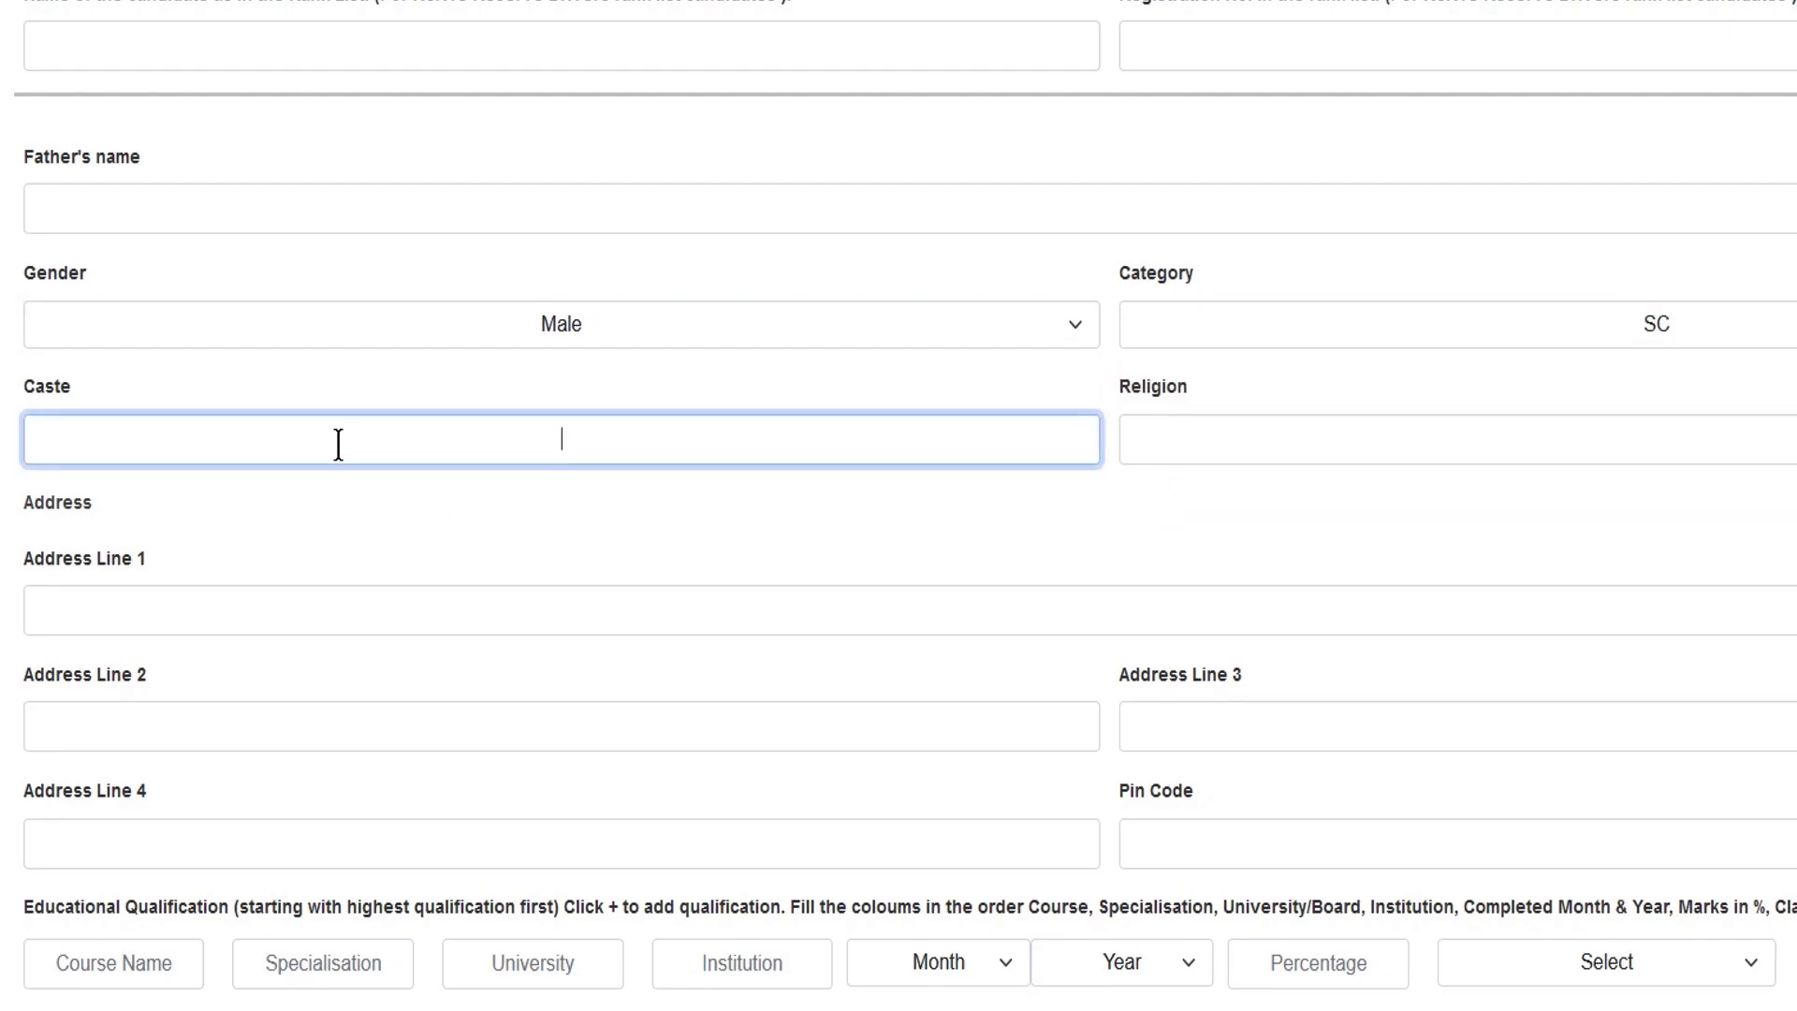
click(1266, 446)
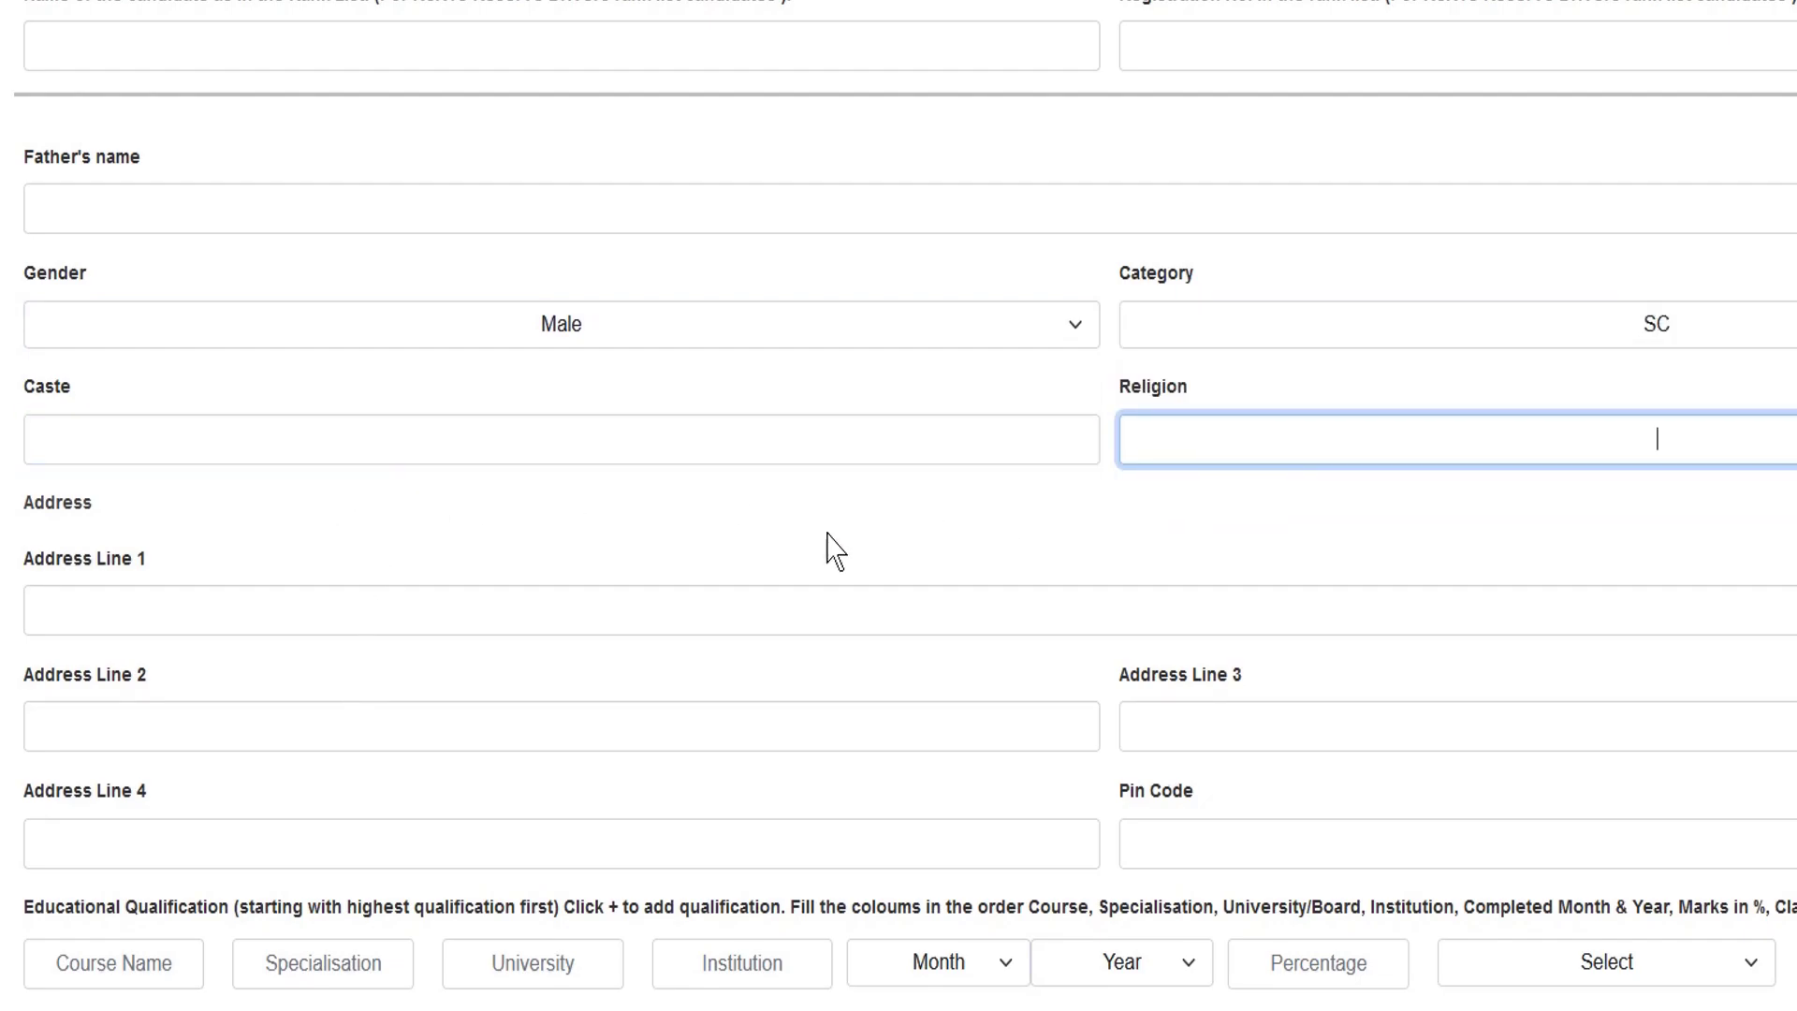
scroll(830, 549, down, 1)
click(184, 475)
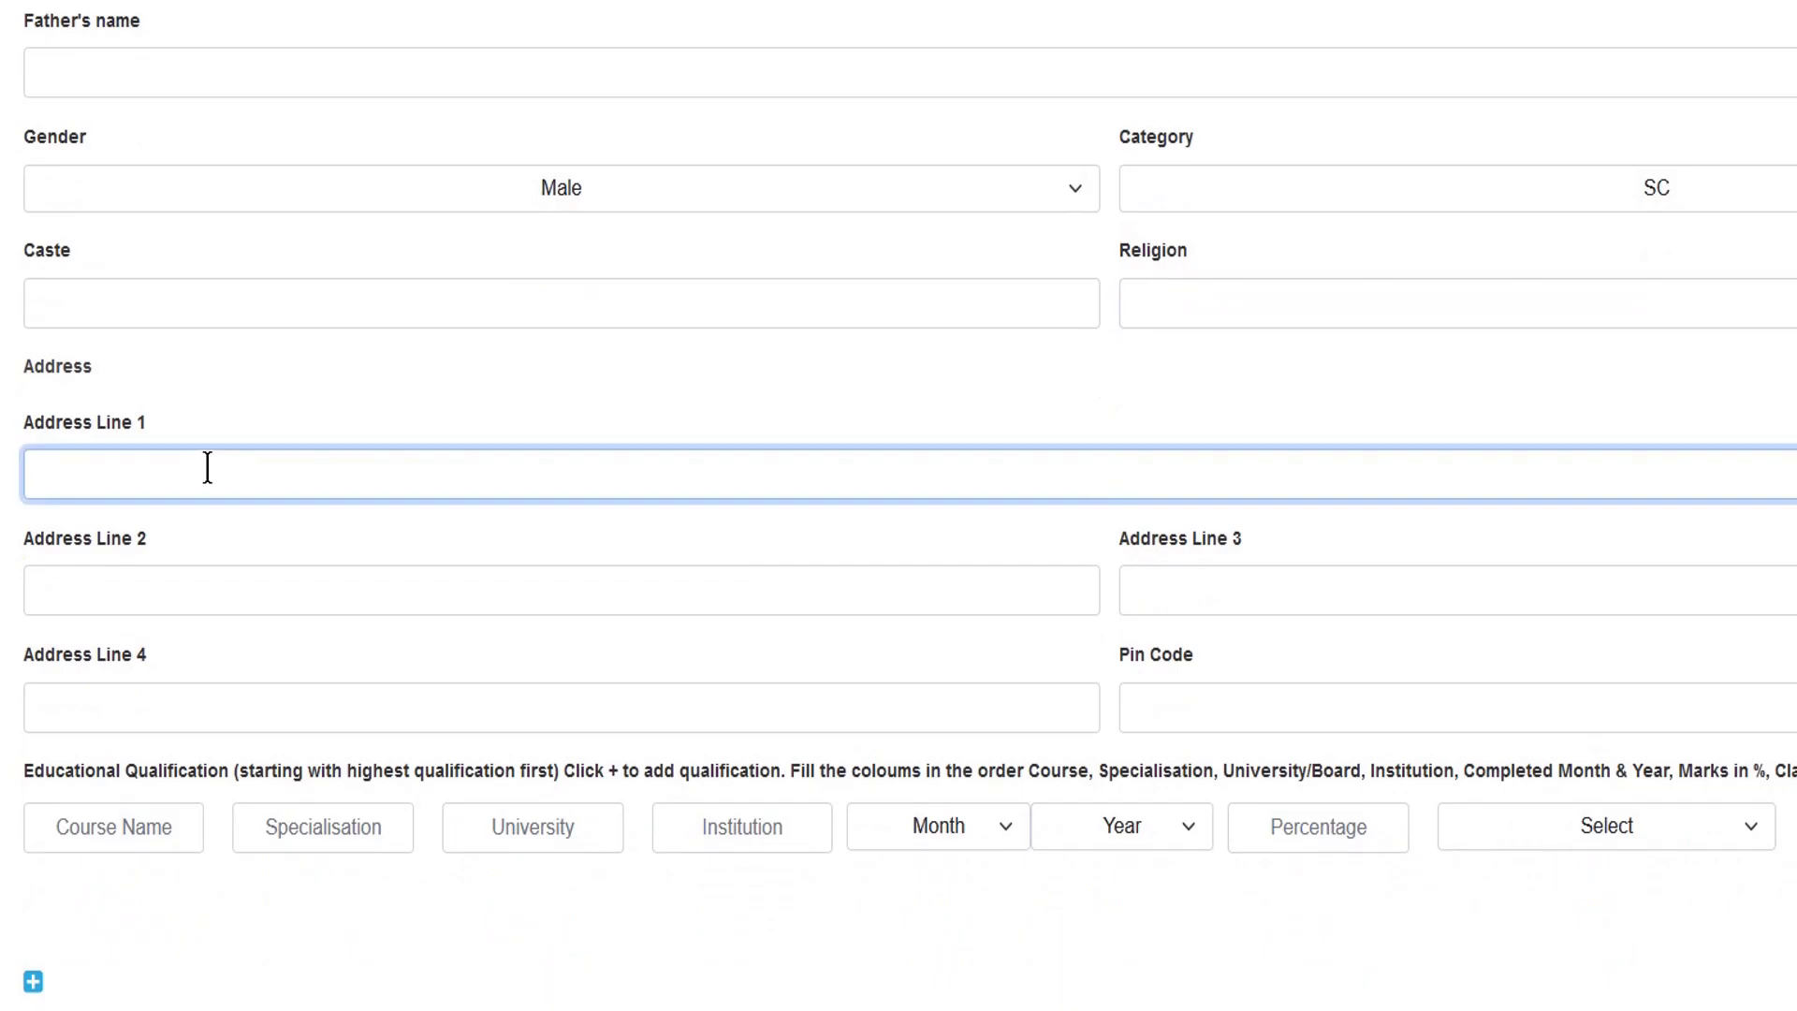
scroll(208, 466, down, 1)
click(236, 333)
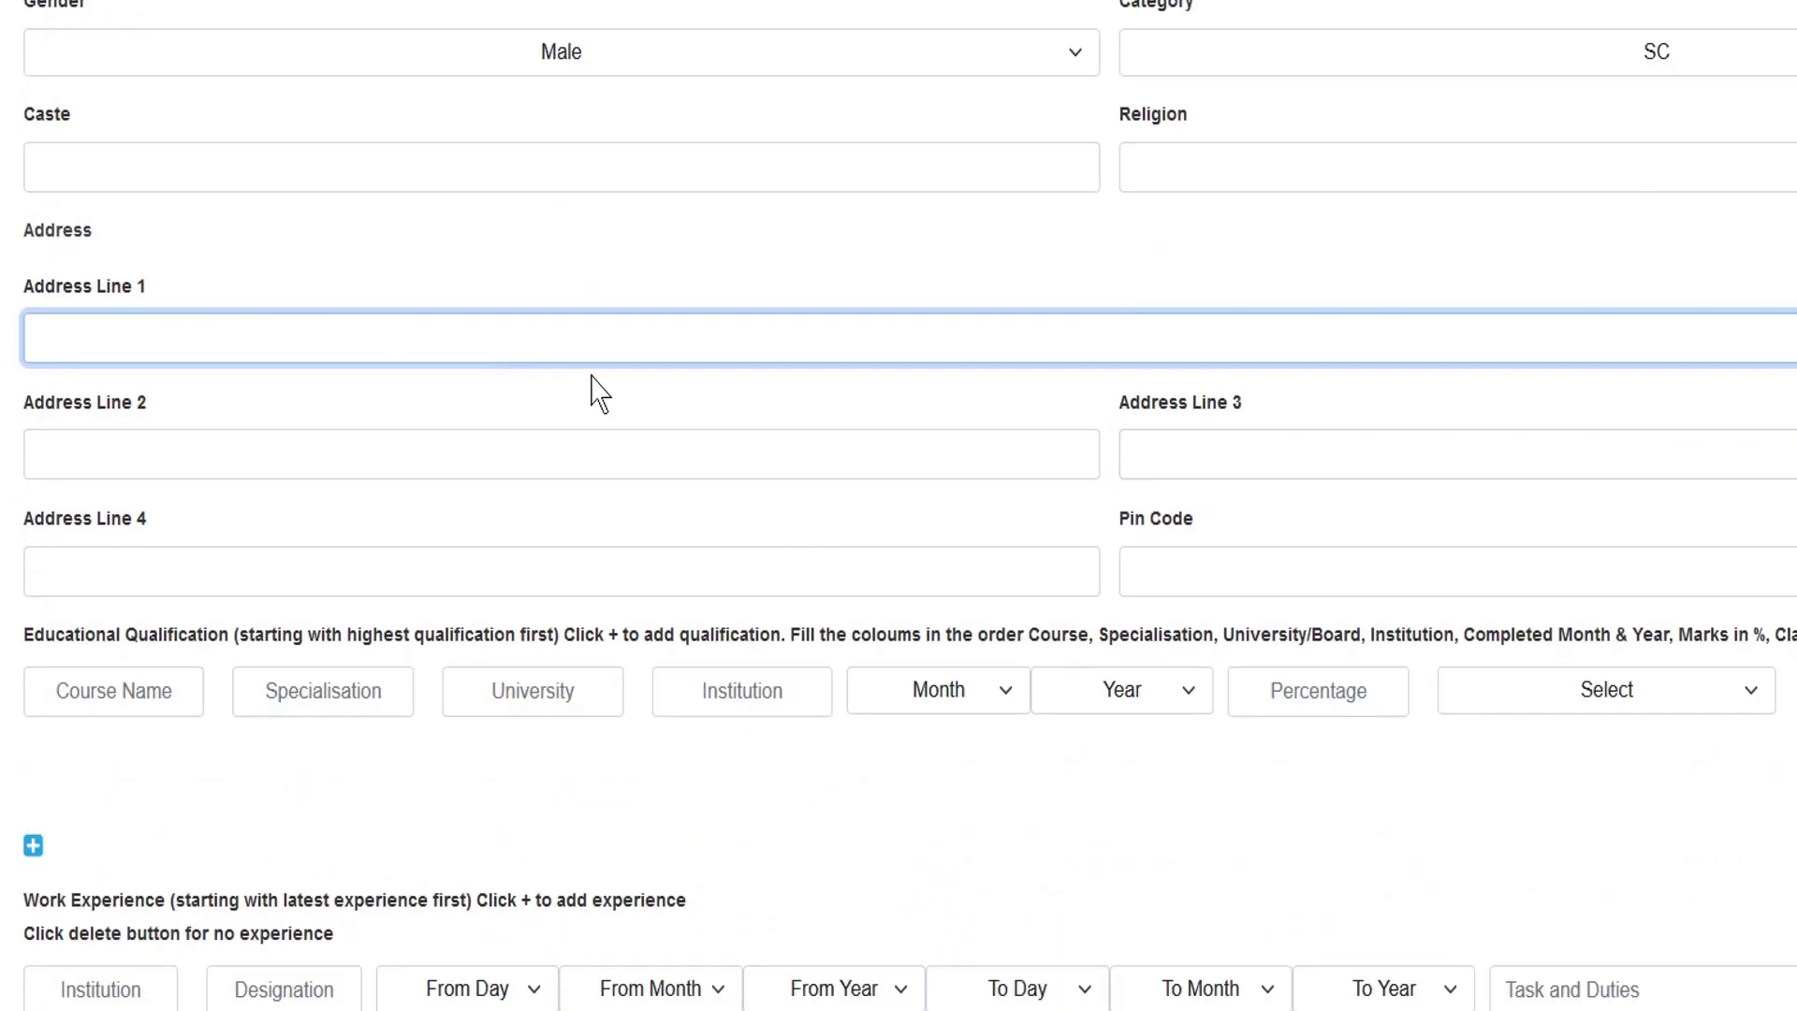
scroll(599, 393, down, 3)
drag(73, 202, 198, 208)
double_click(230, 203)
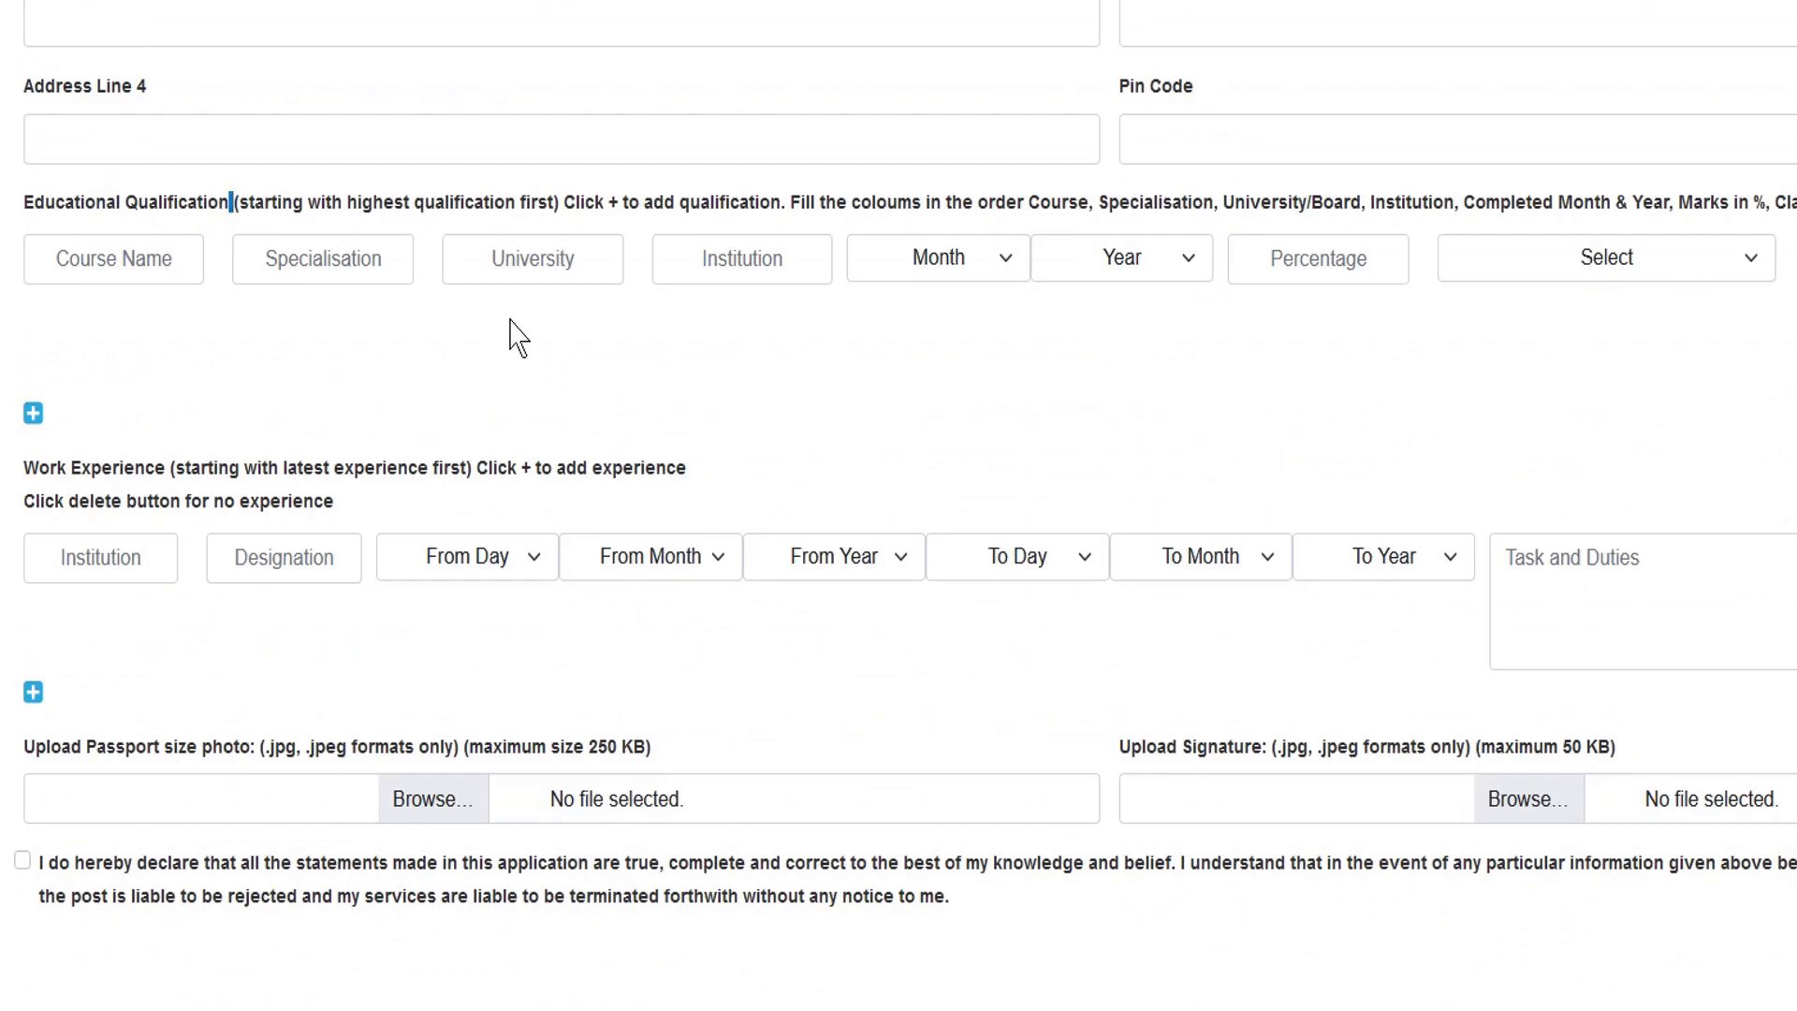
- Add second and third educational qualification rows
click(33, 413)
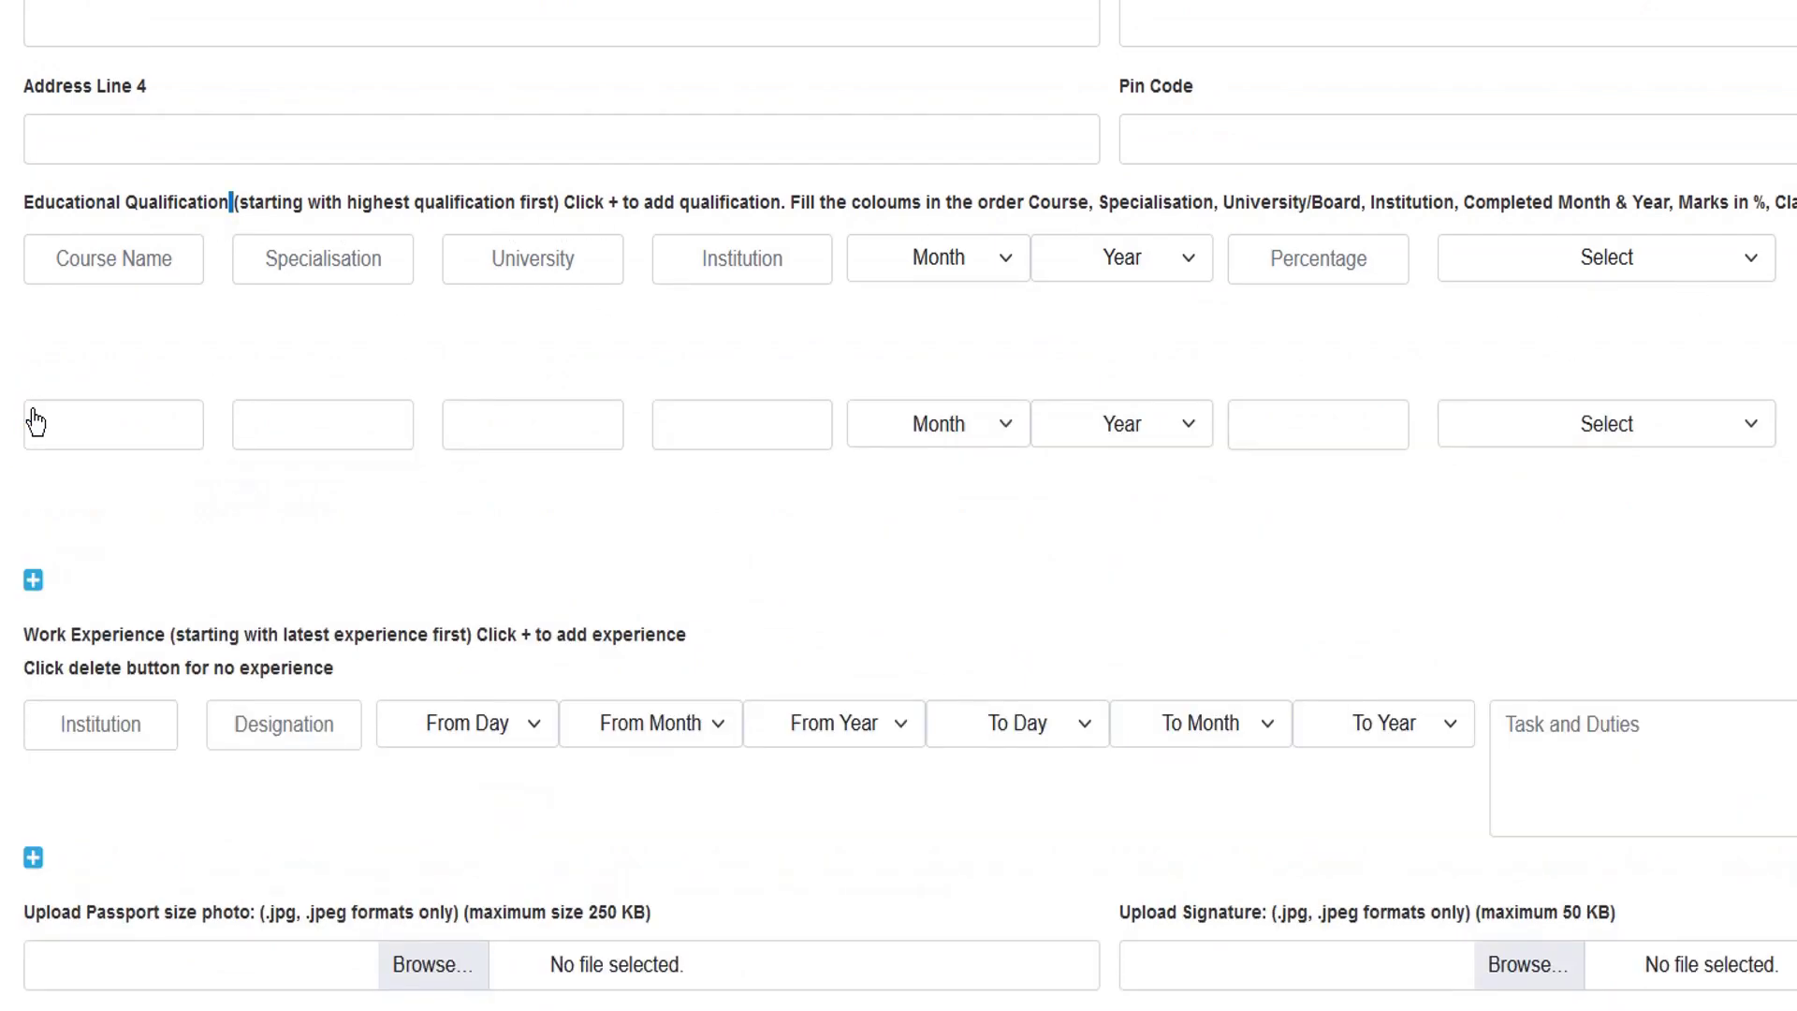
click(33, 580)
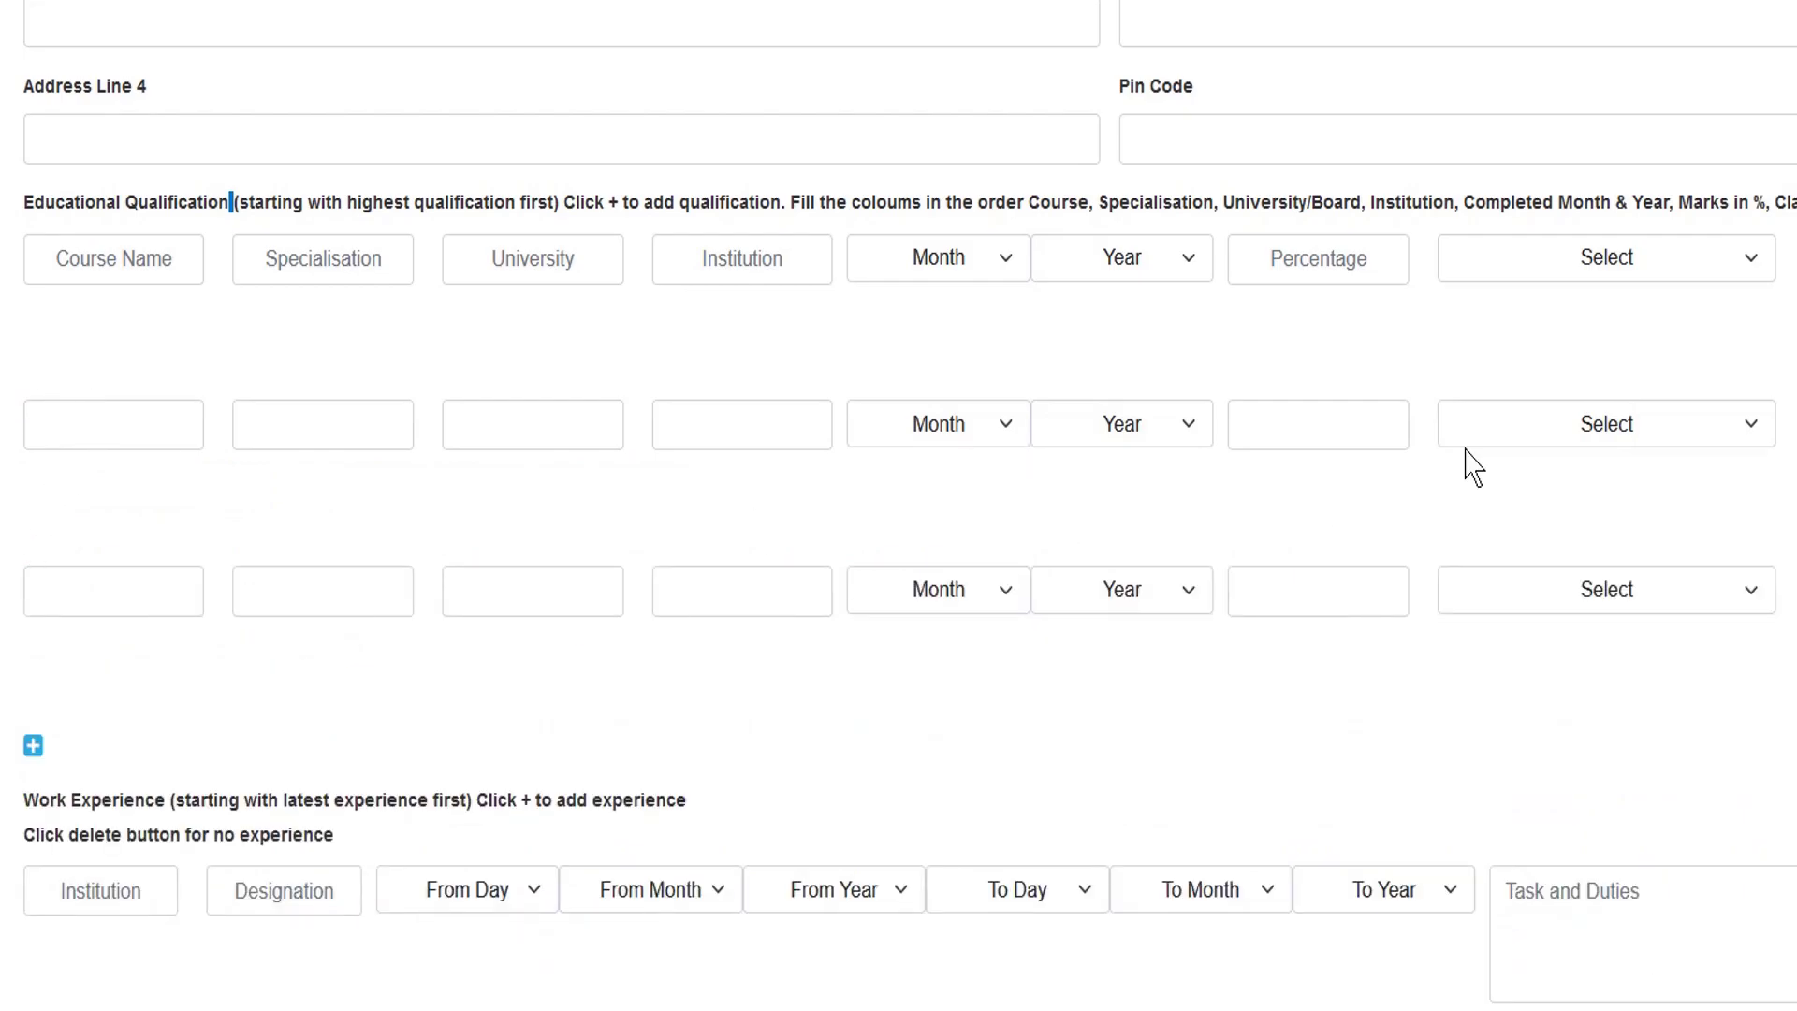
scroll(1631, 346, down, 3)
scroll(1553, 332, down, 3)
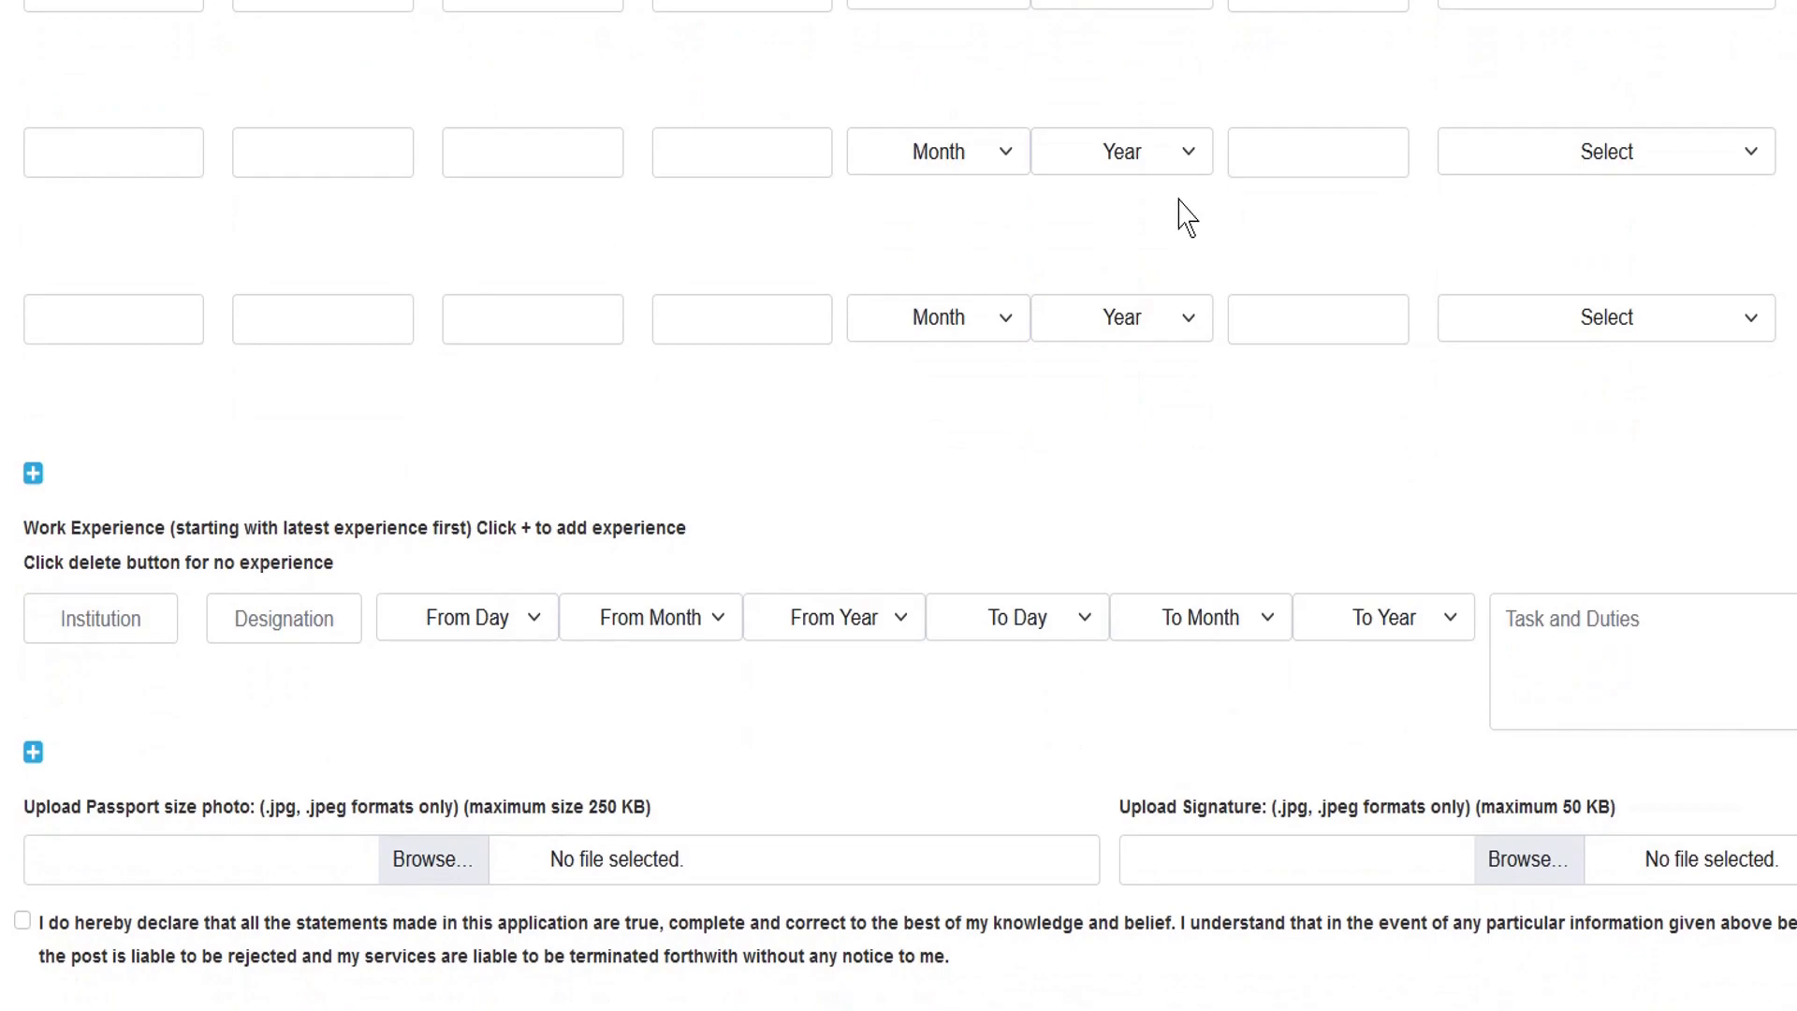
scroll(459, 164, down, 4)
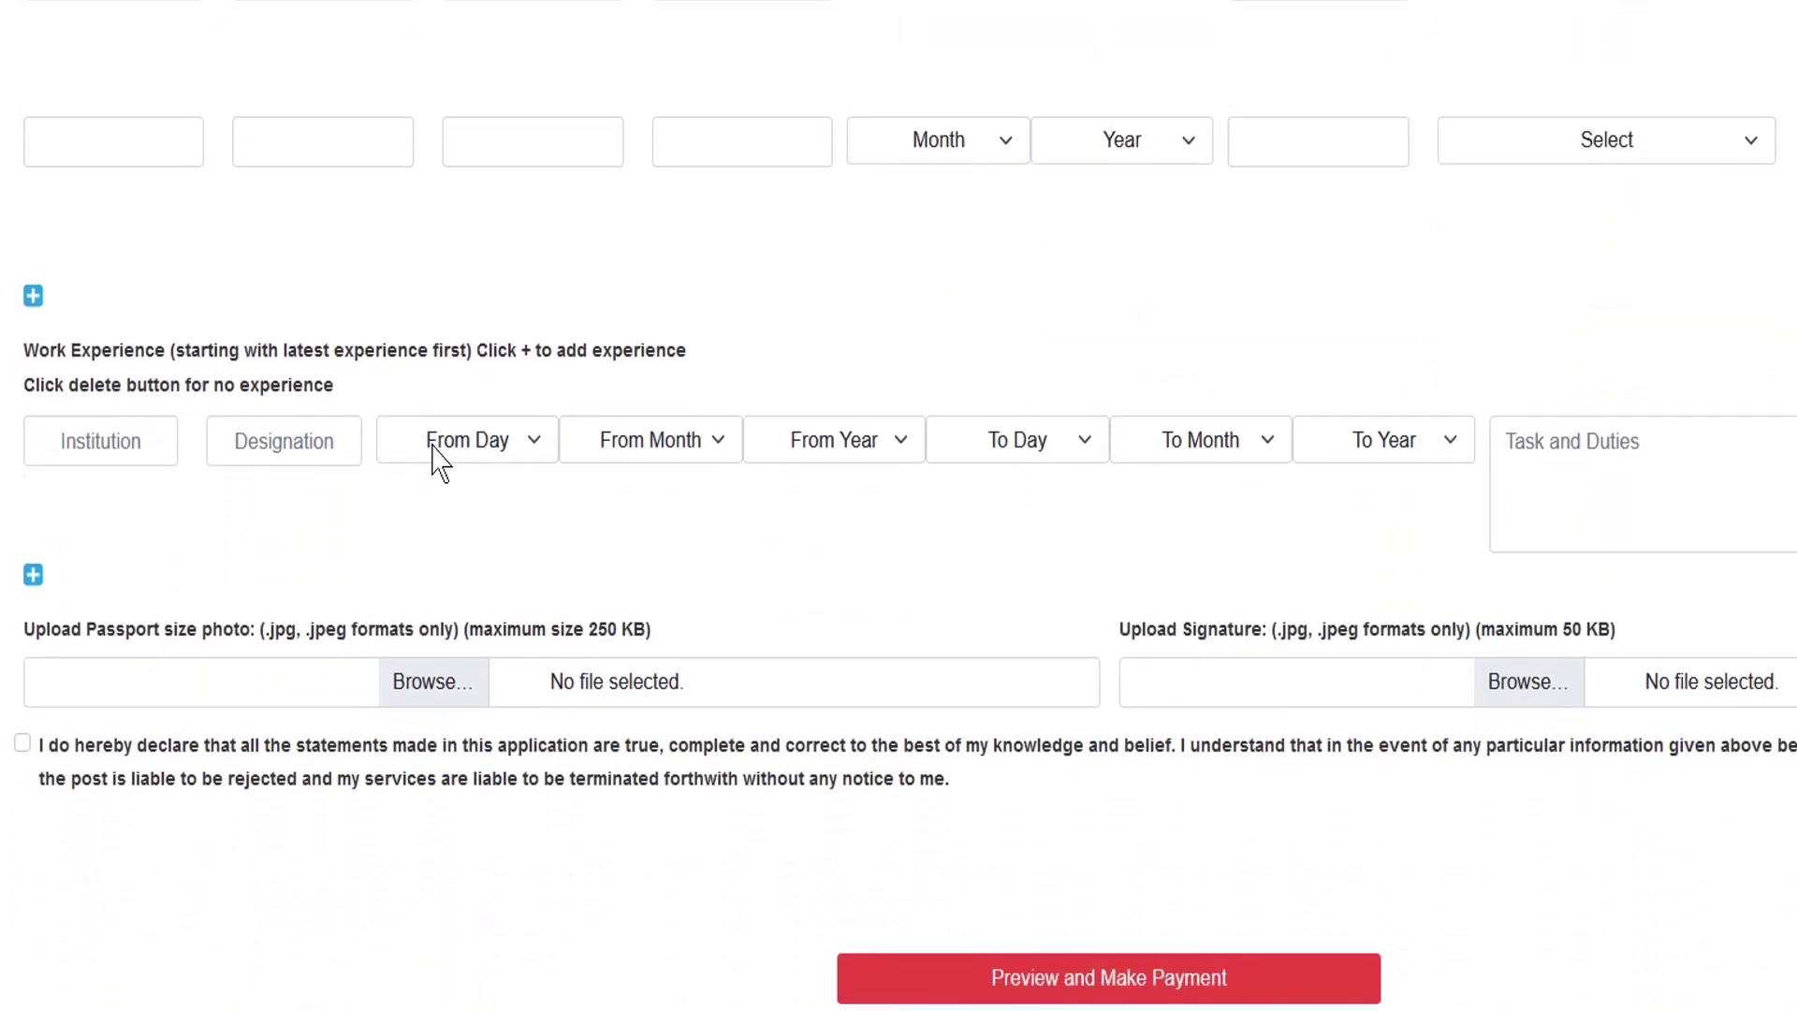
drag(75, 335, 318, 337)
click(403, 348)
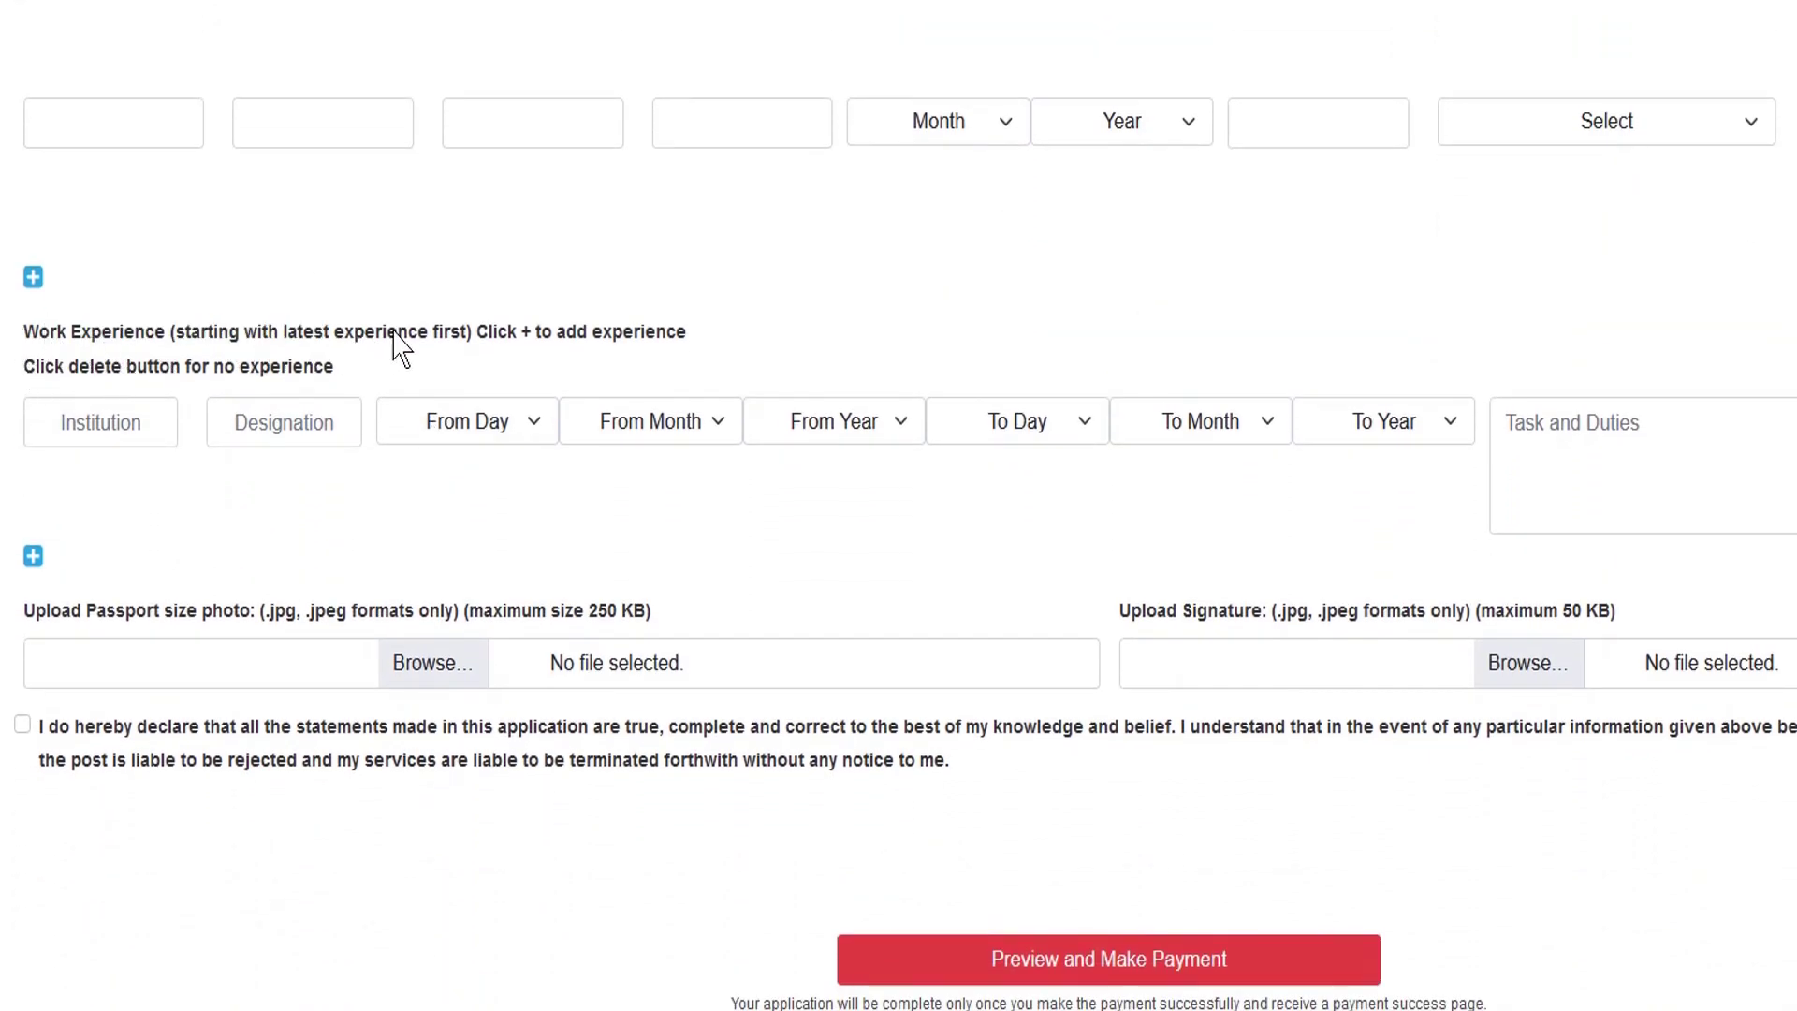
- Add a second work experience row and select the first row's Institution and Designation fields
click(32, 557)
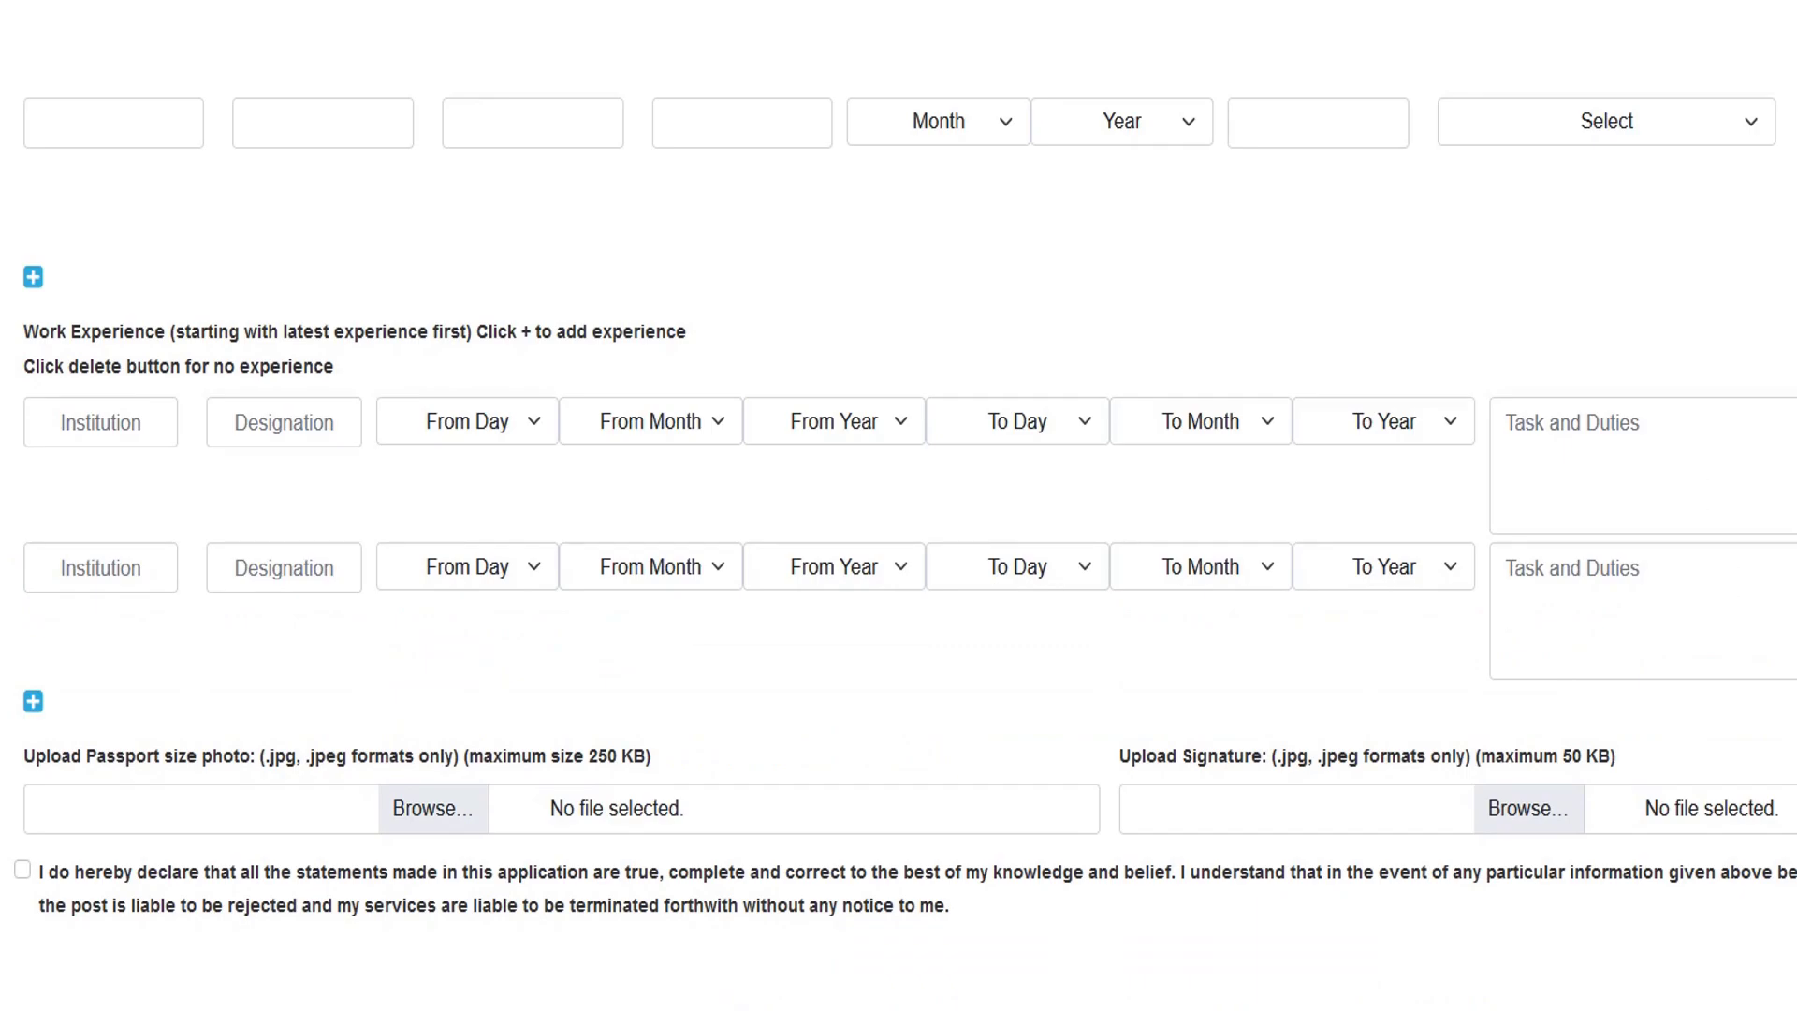
click(109, 418)
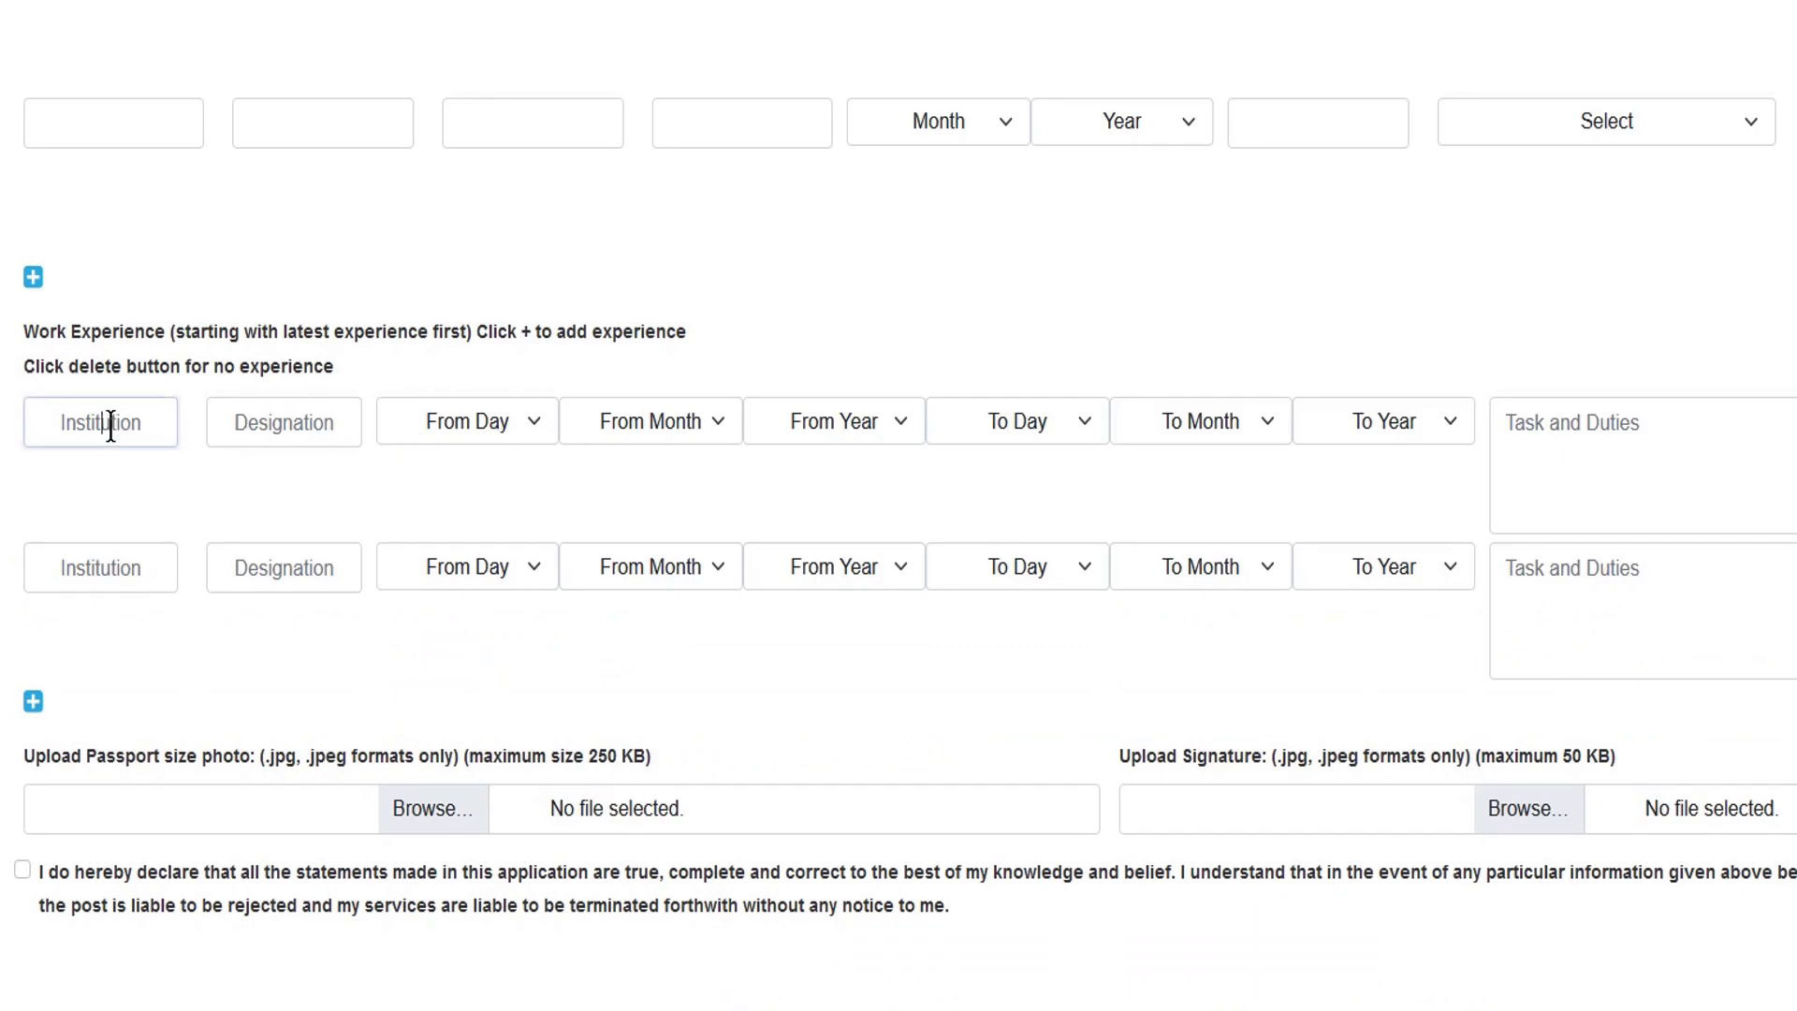
click(294, 427)
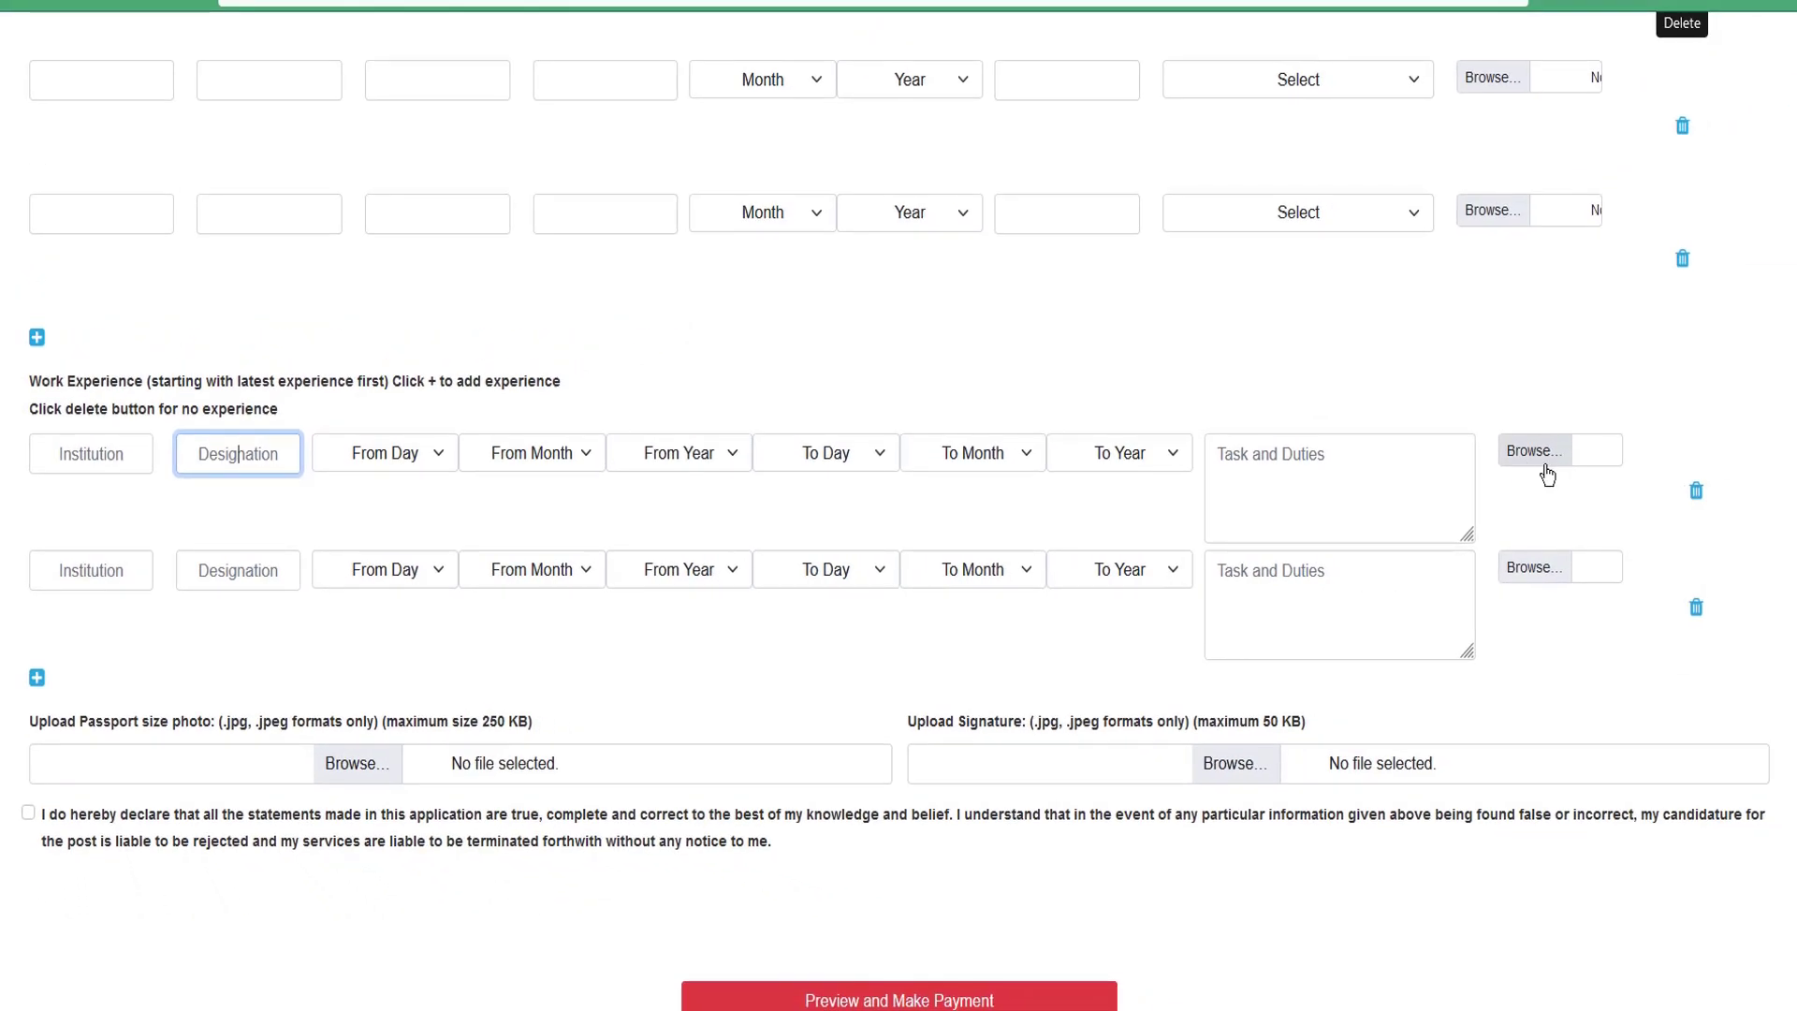
- Delete the second work experience row, leaving a single experience row
scroll(1417, 481, down, 2)
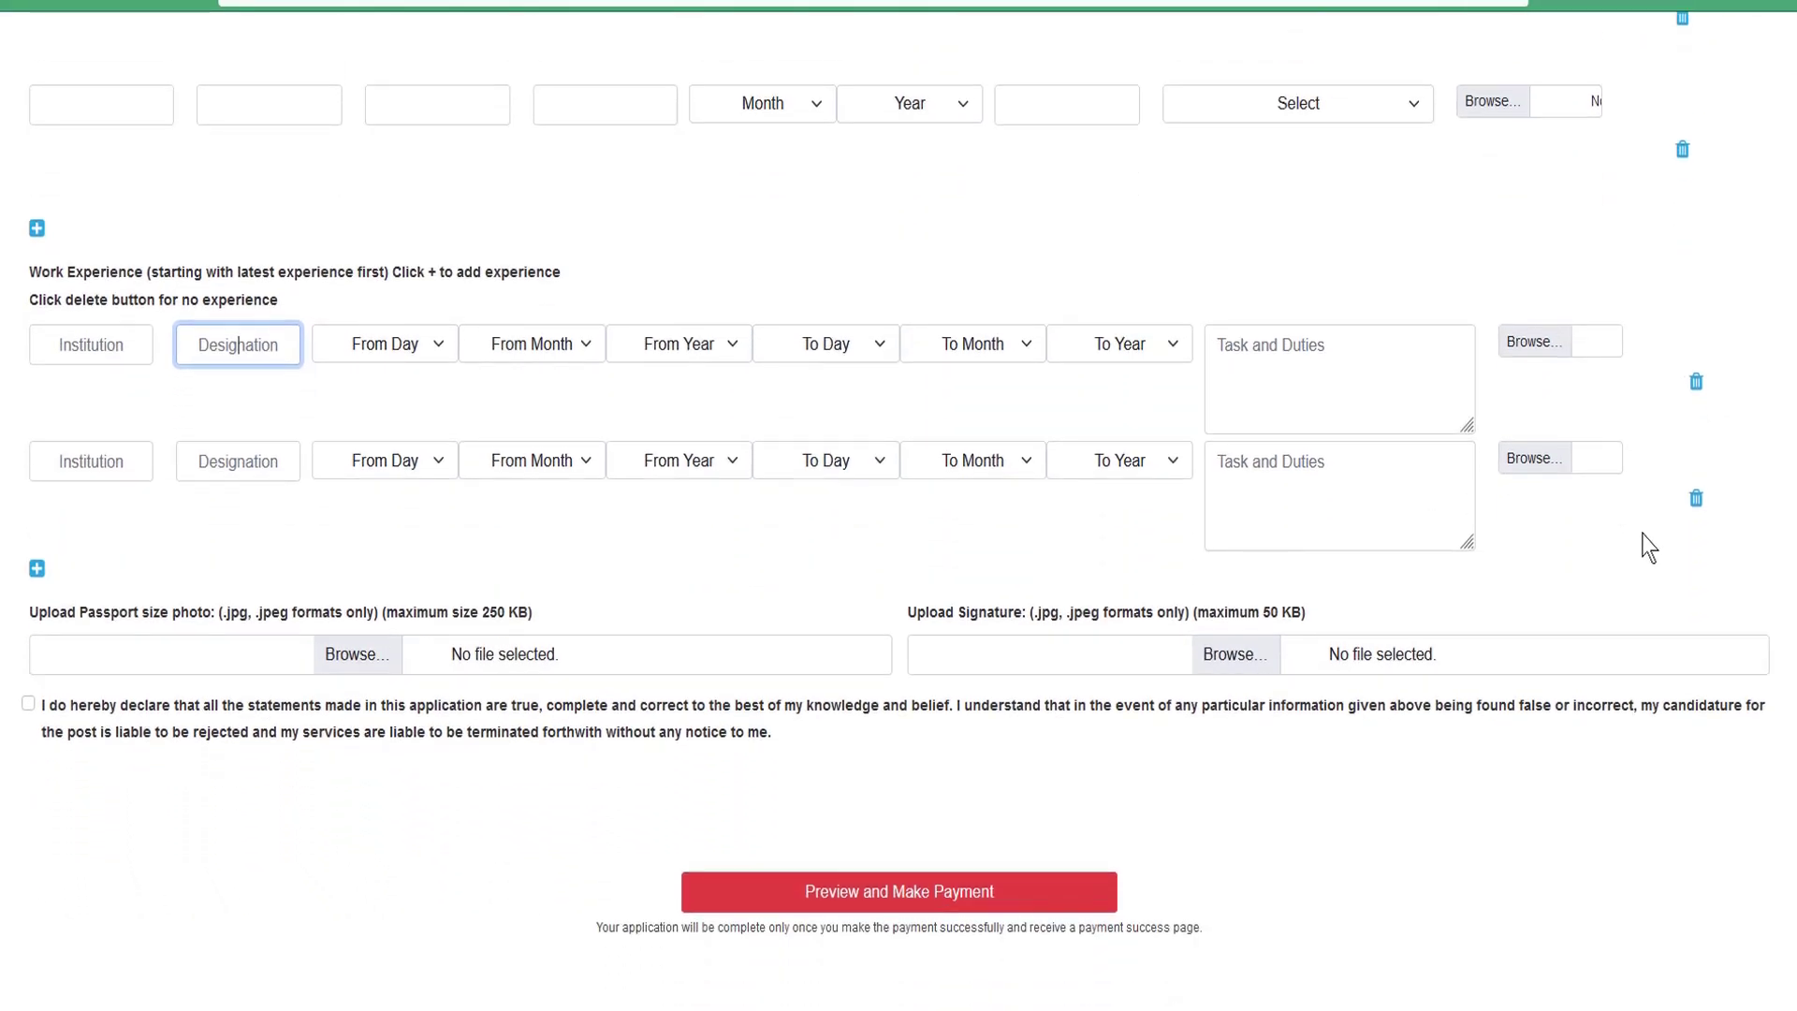
click(1696, 499)
scroll(1687, 323, up, 1)
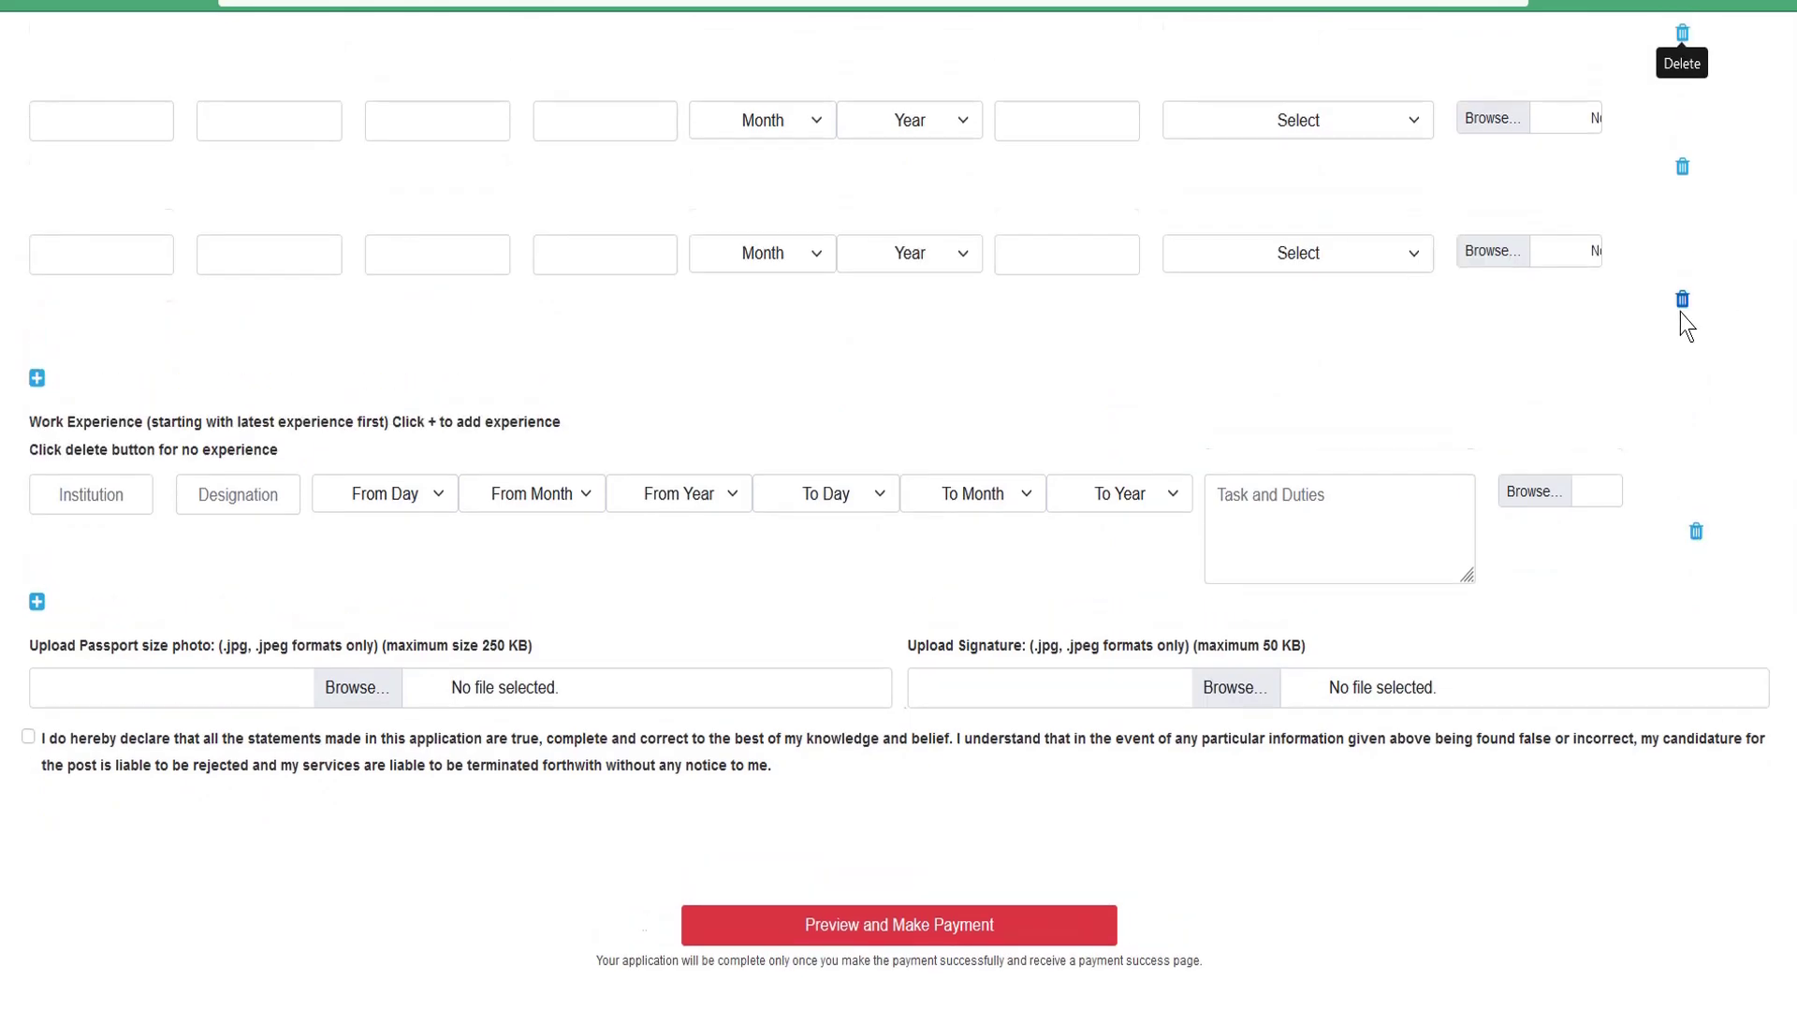
scroll(1591, 337, up, 1)
scroll(823, 390, down, 1)
drag(80, 606, 229, 613)
- Attach images sig.jpg as the signature and submit for Preview and Make Payment
click(377, 605)
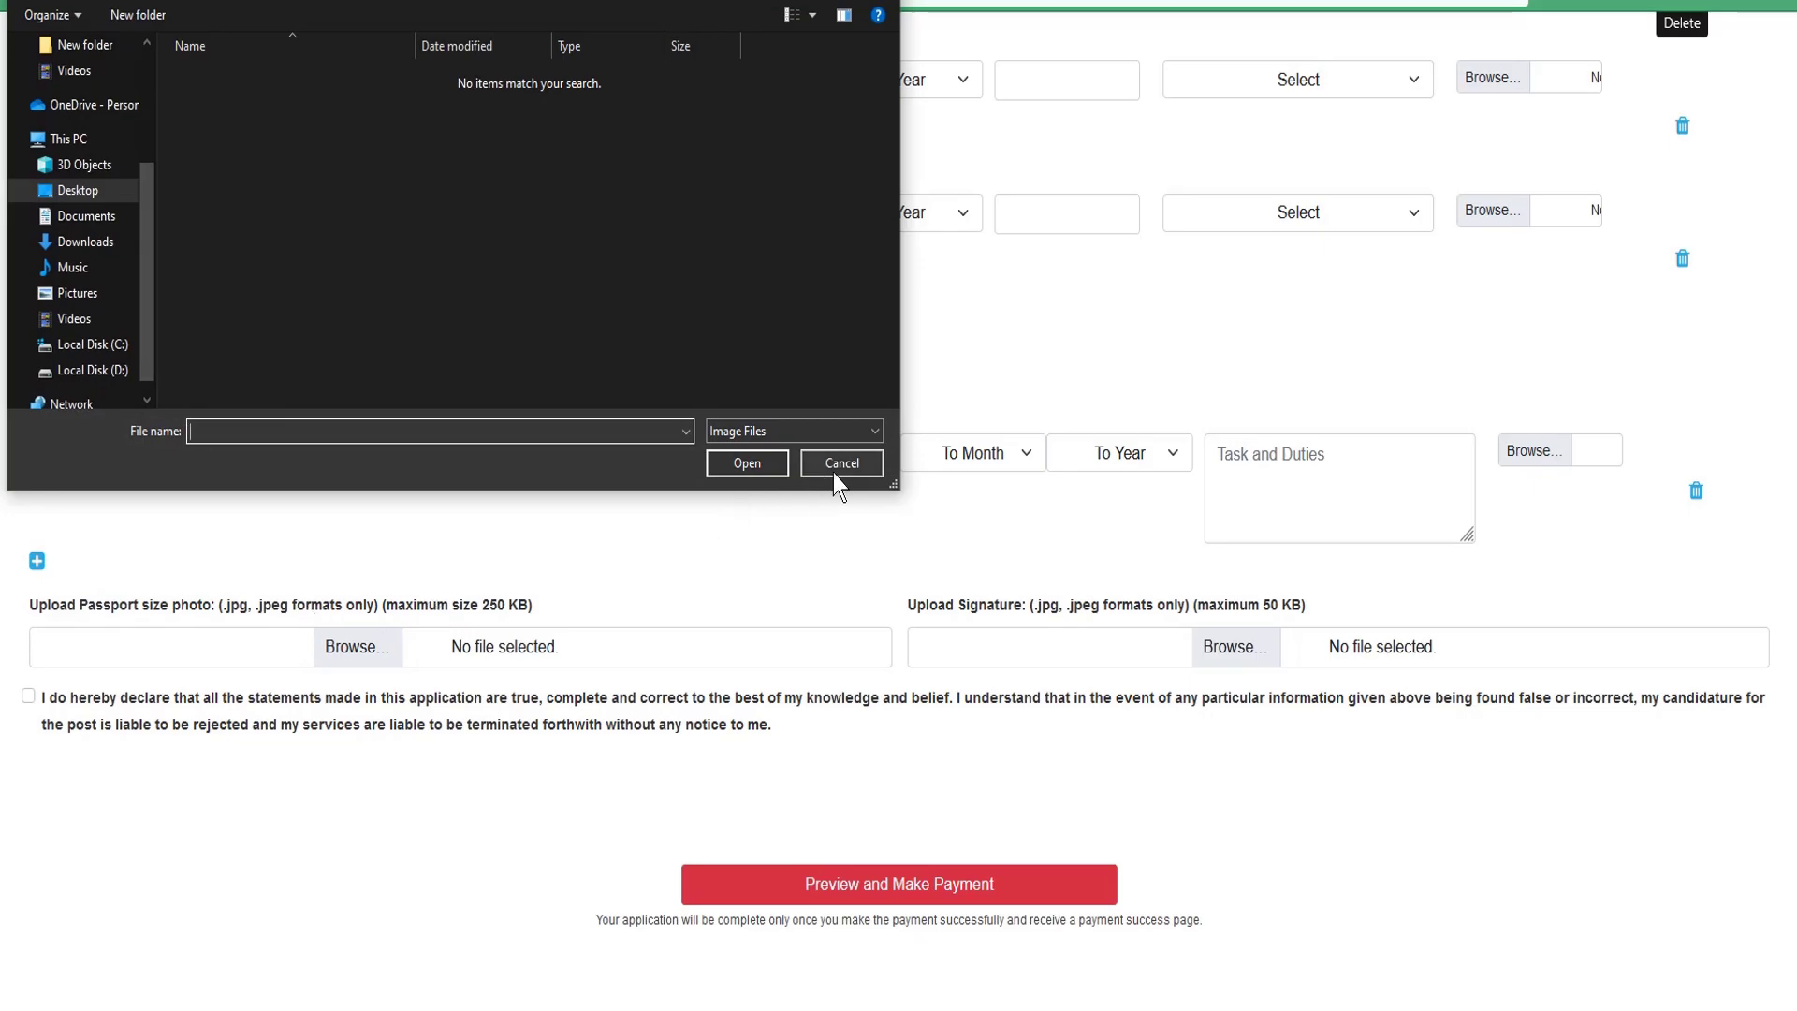
click(839, 464)
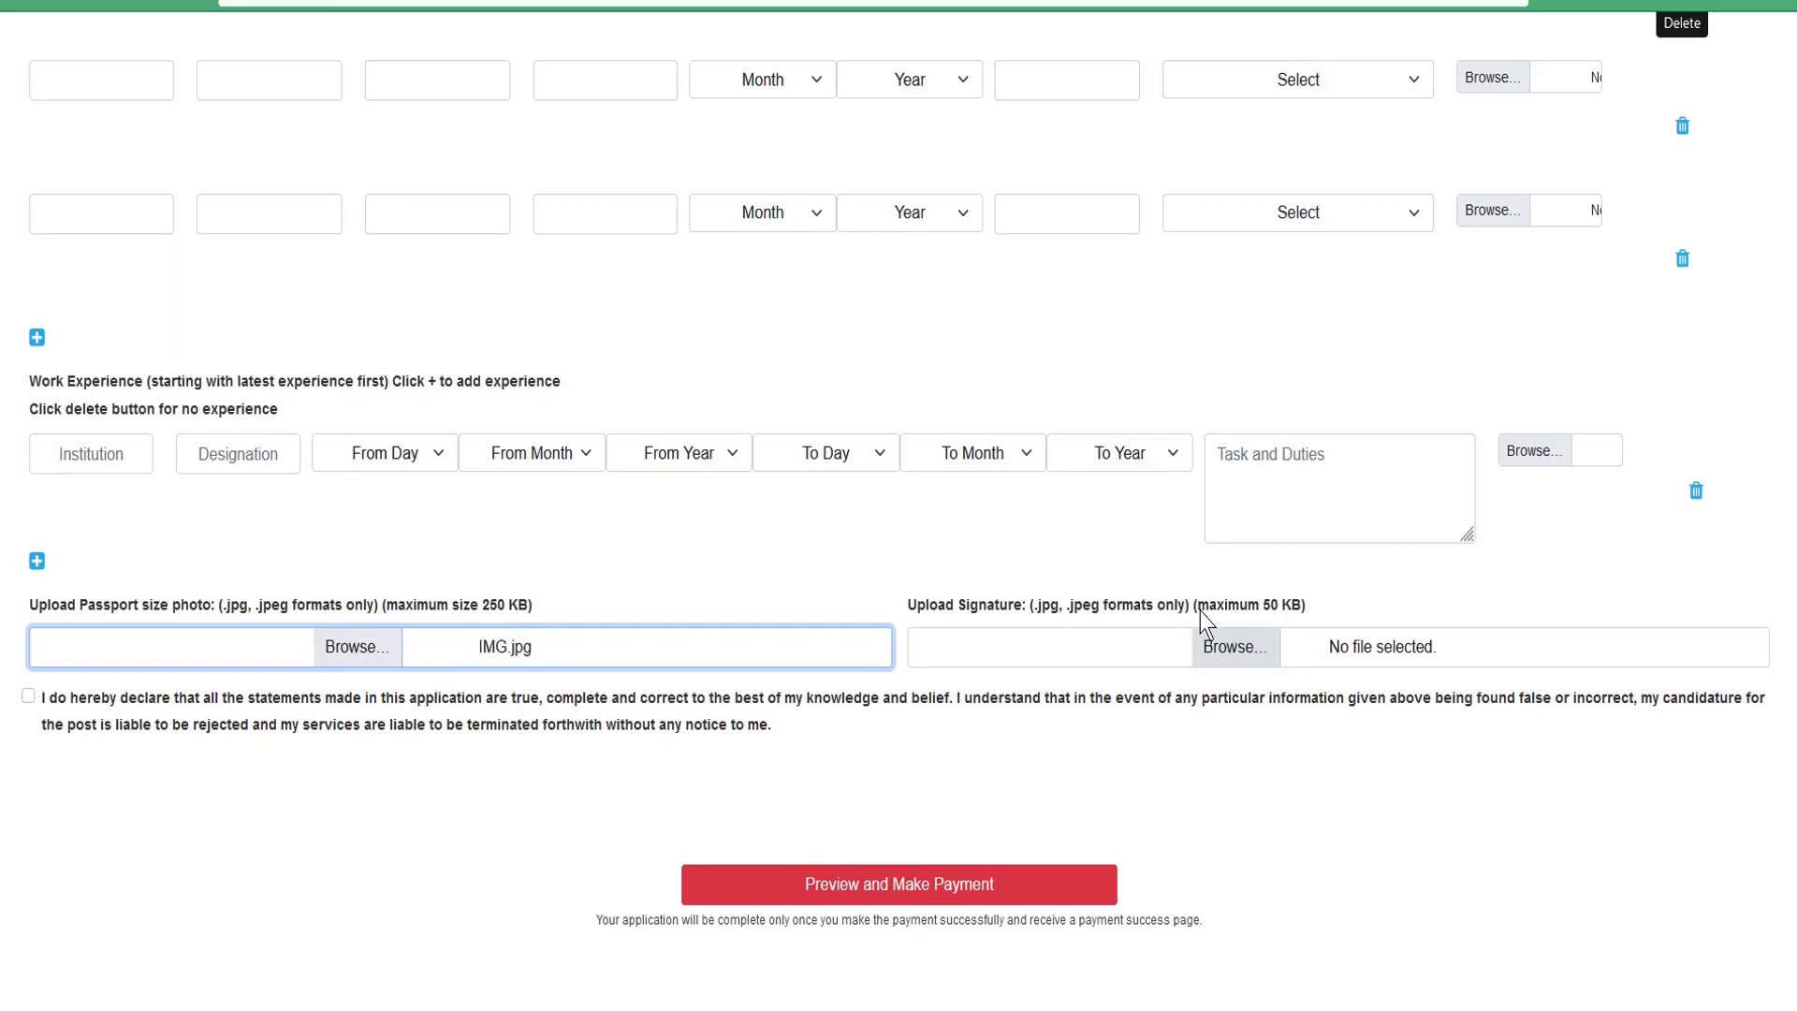
click(1235, 648)
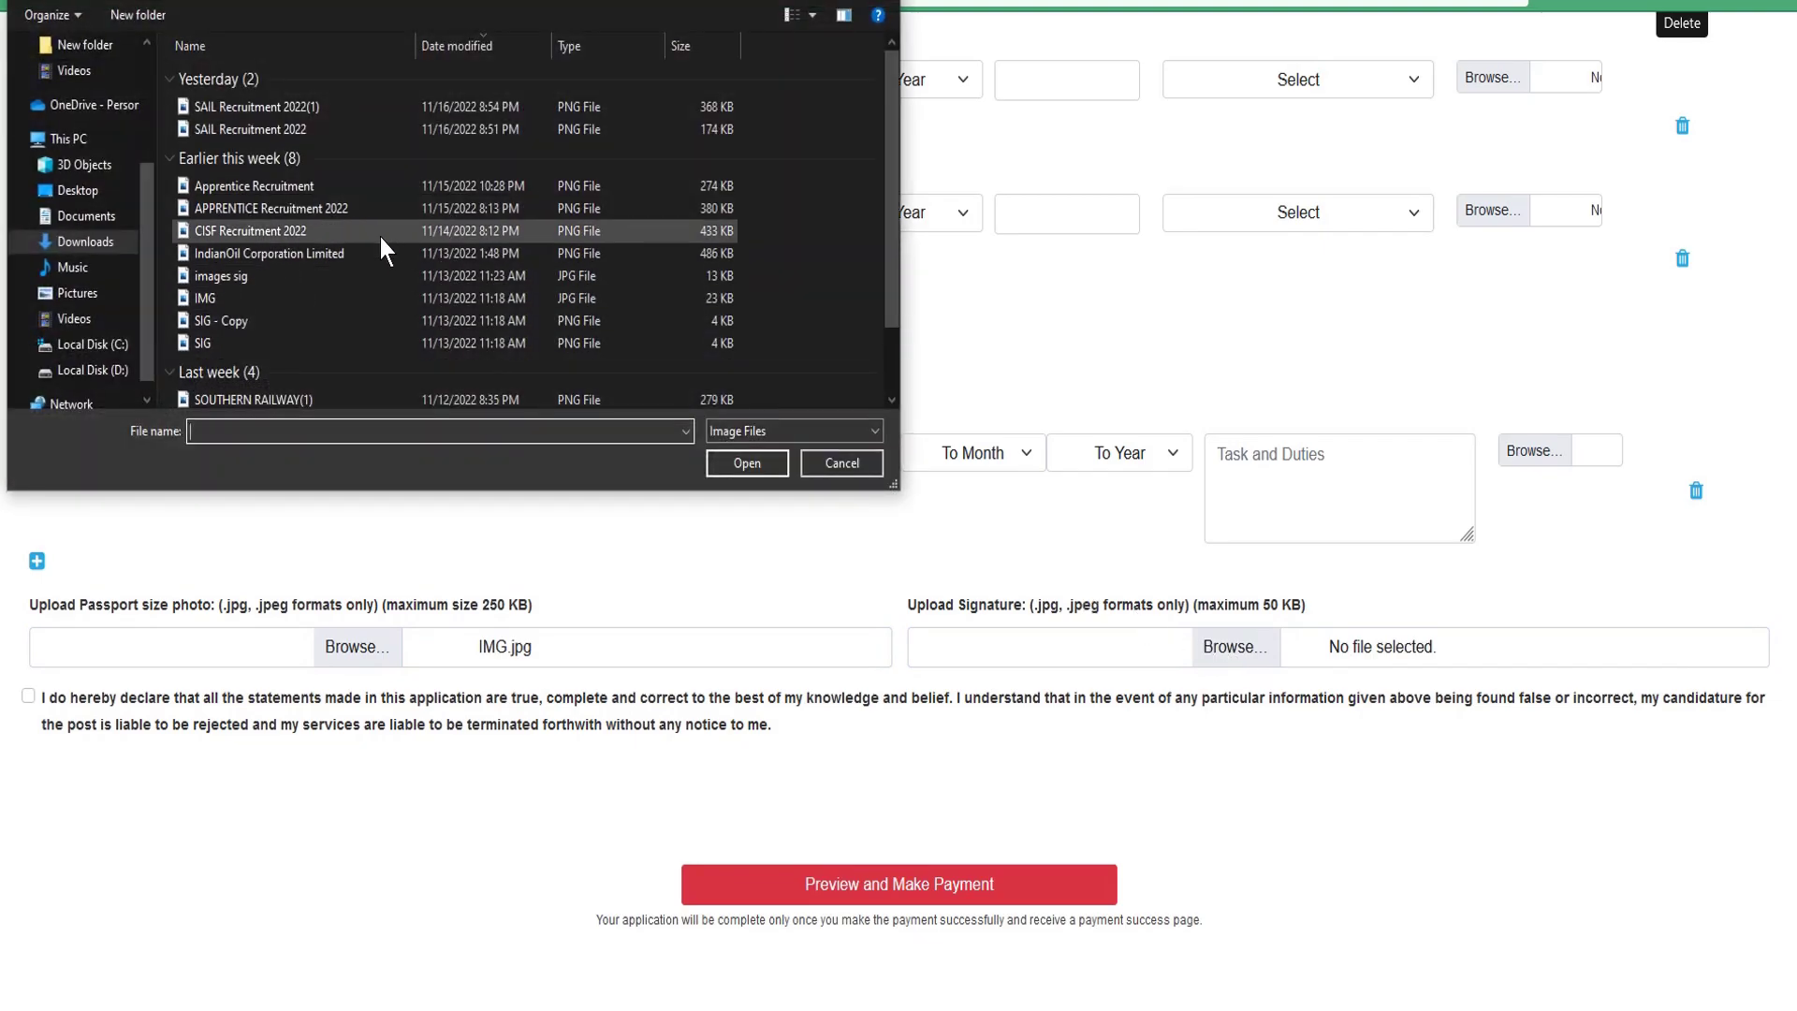
double_click(221, 275)
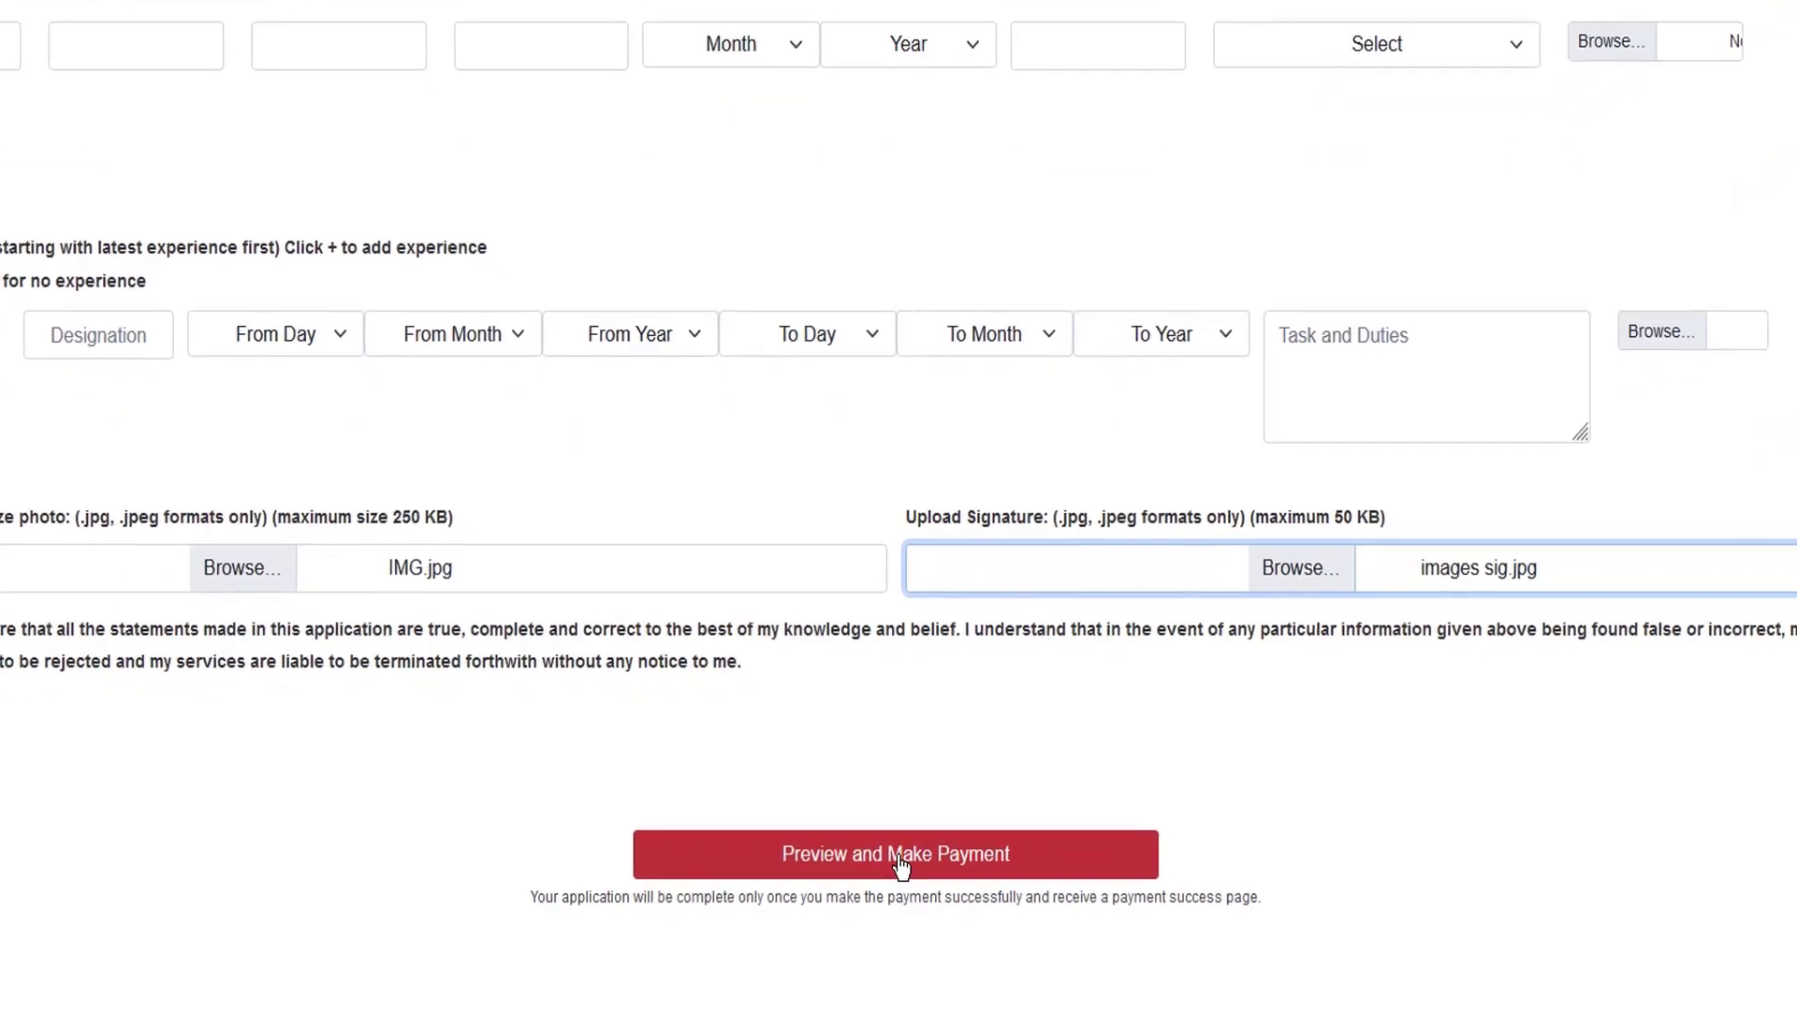
click(898, 857)
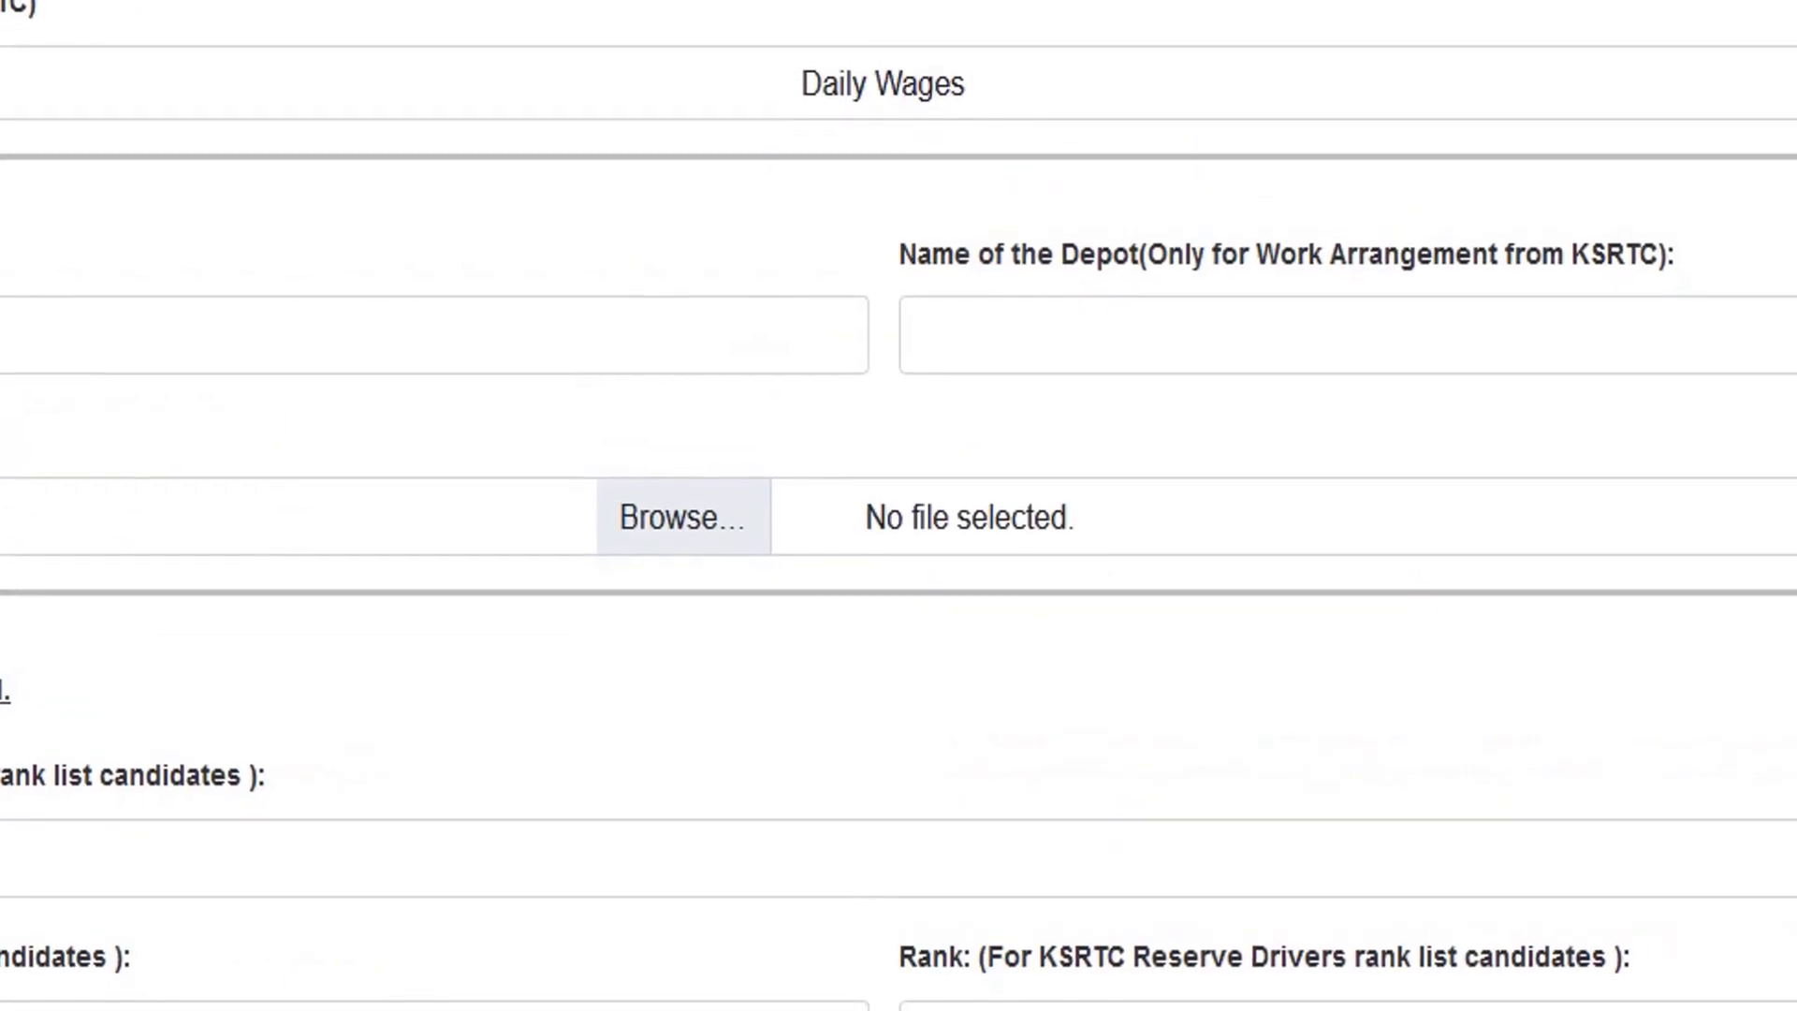
scroll(898, 505, down, 10)
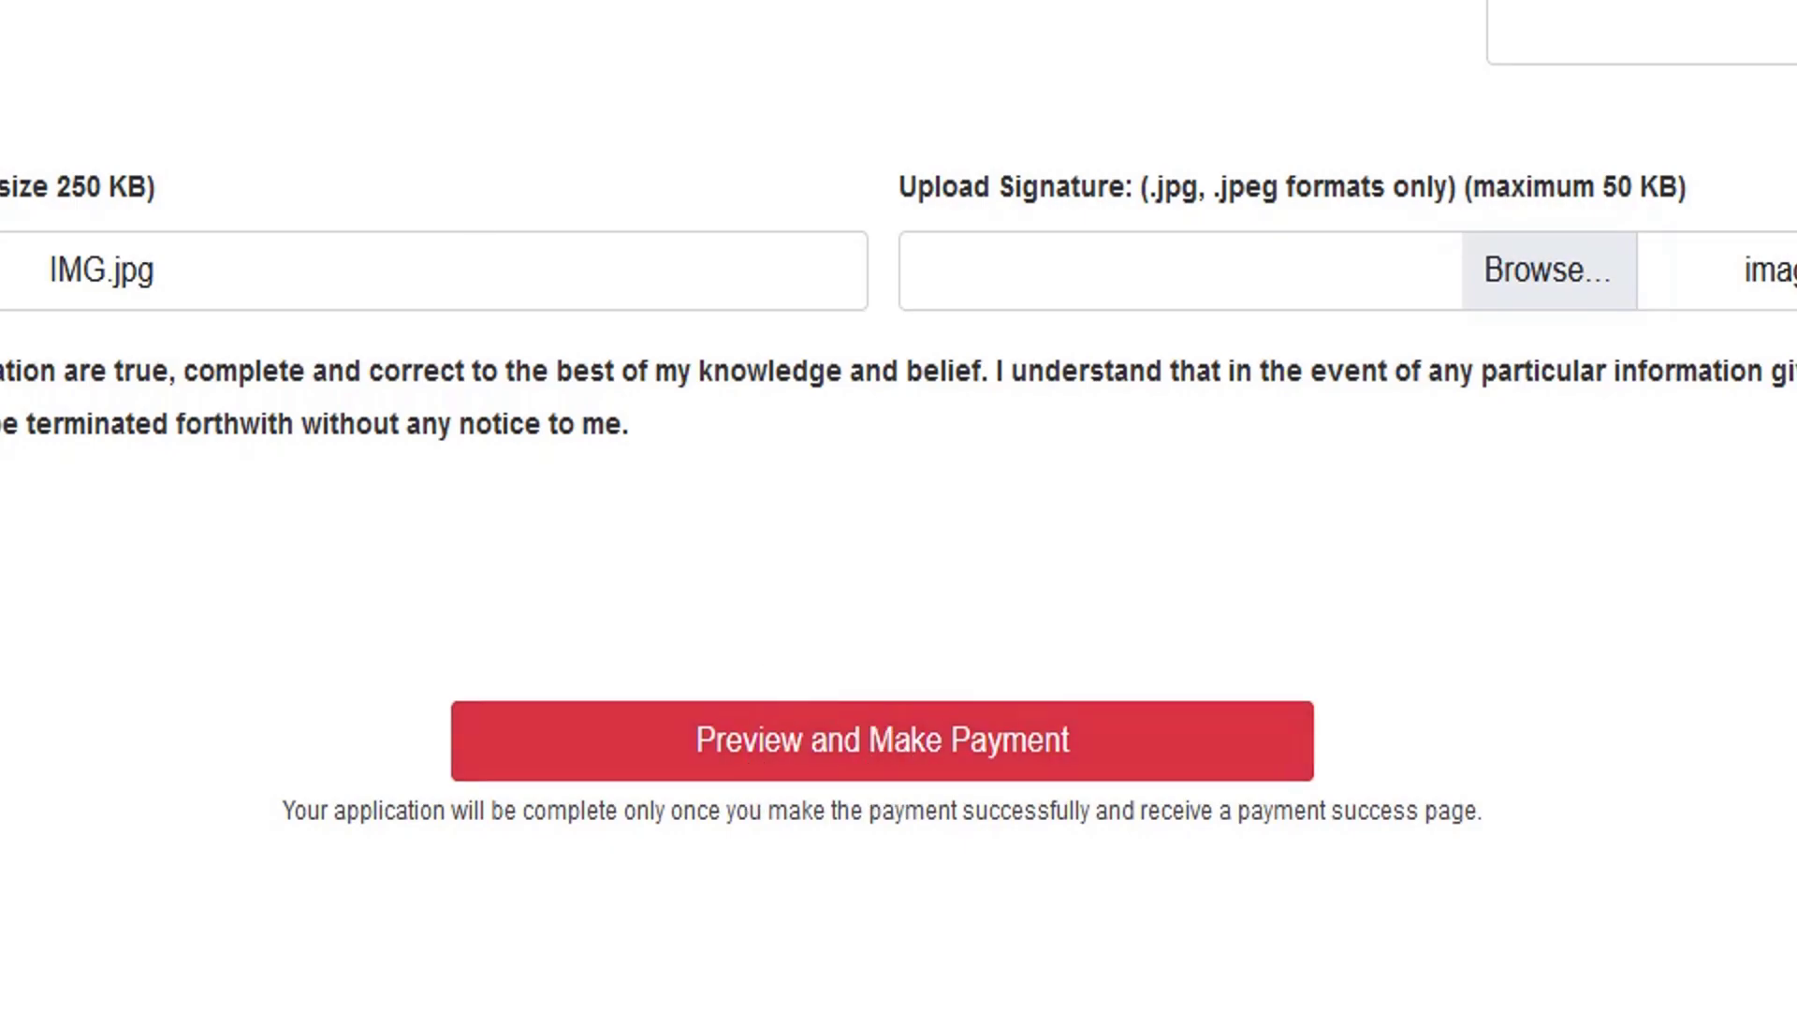
scroll(814, 112, up, 12)
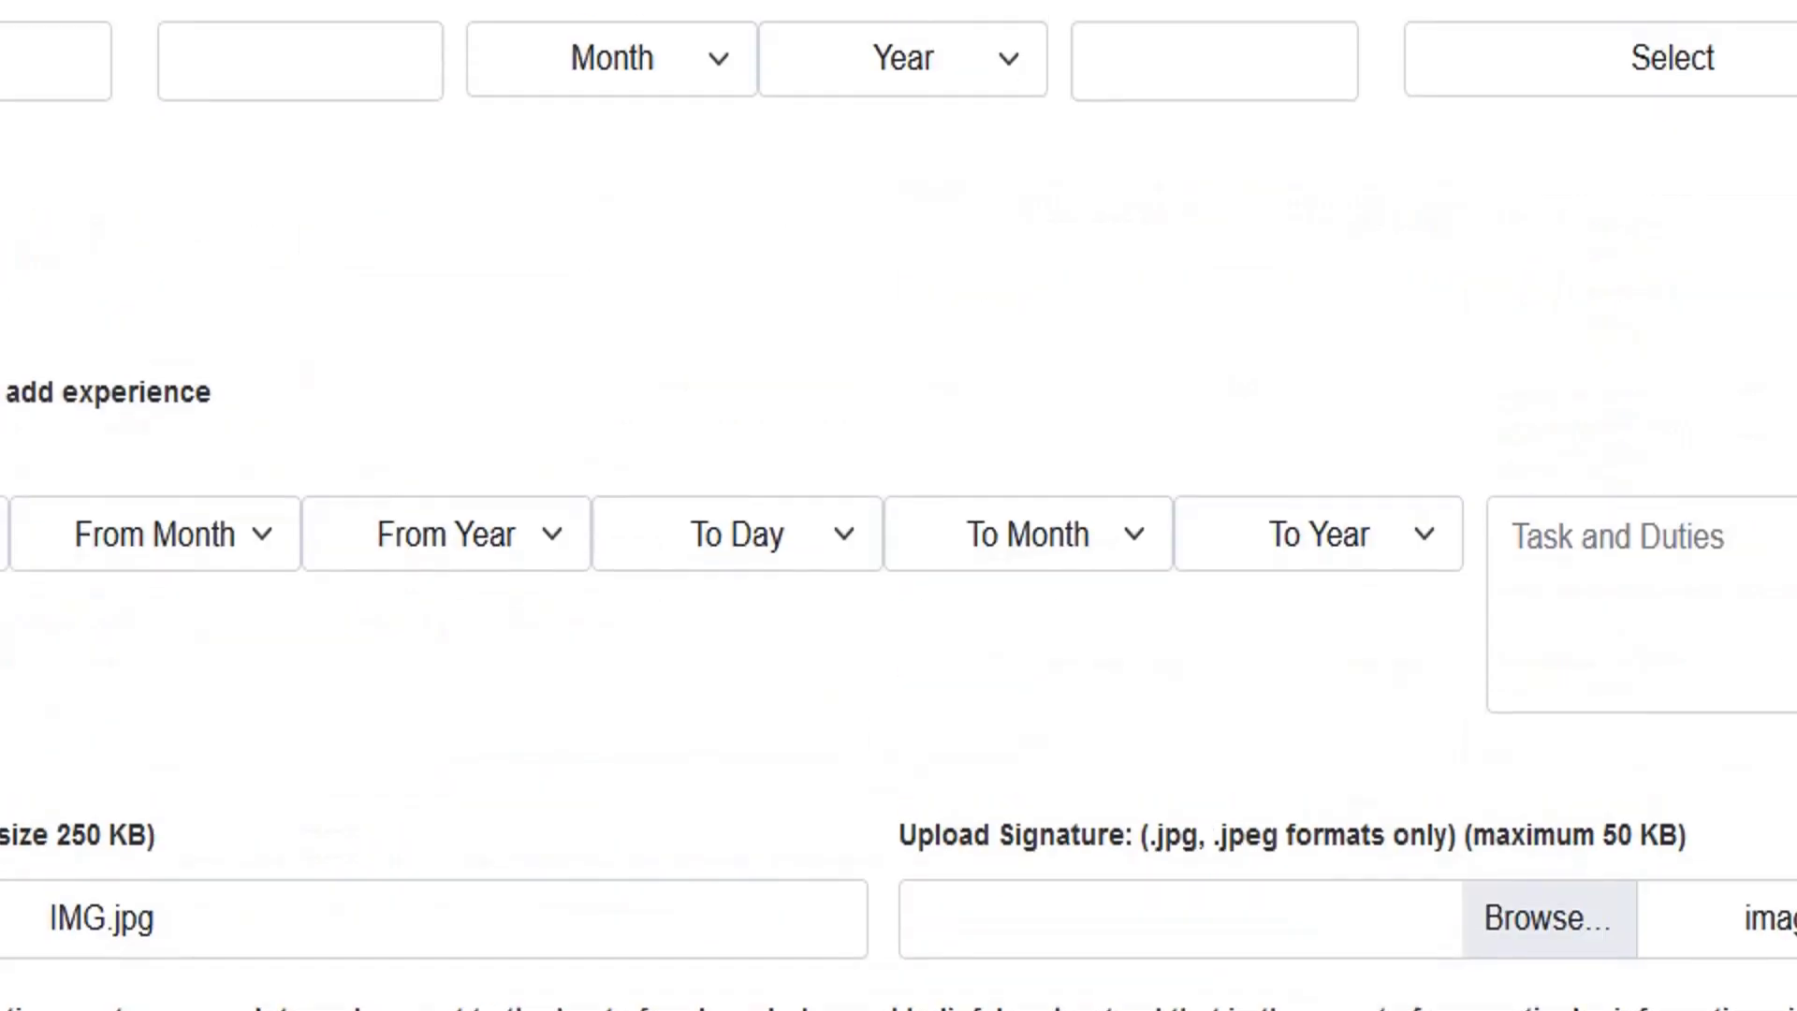
scroll(899, 506, up, 10)
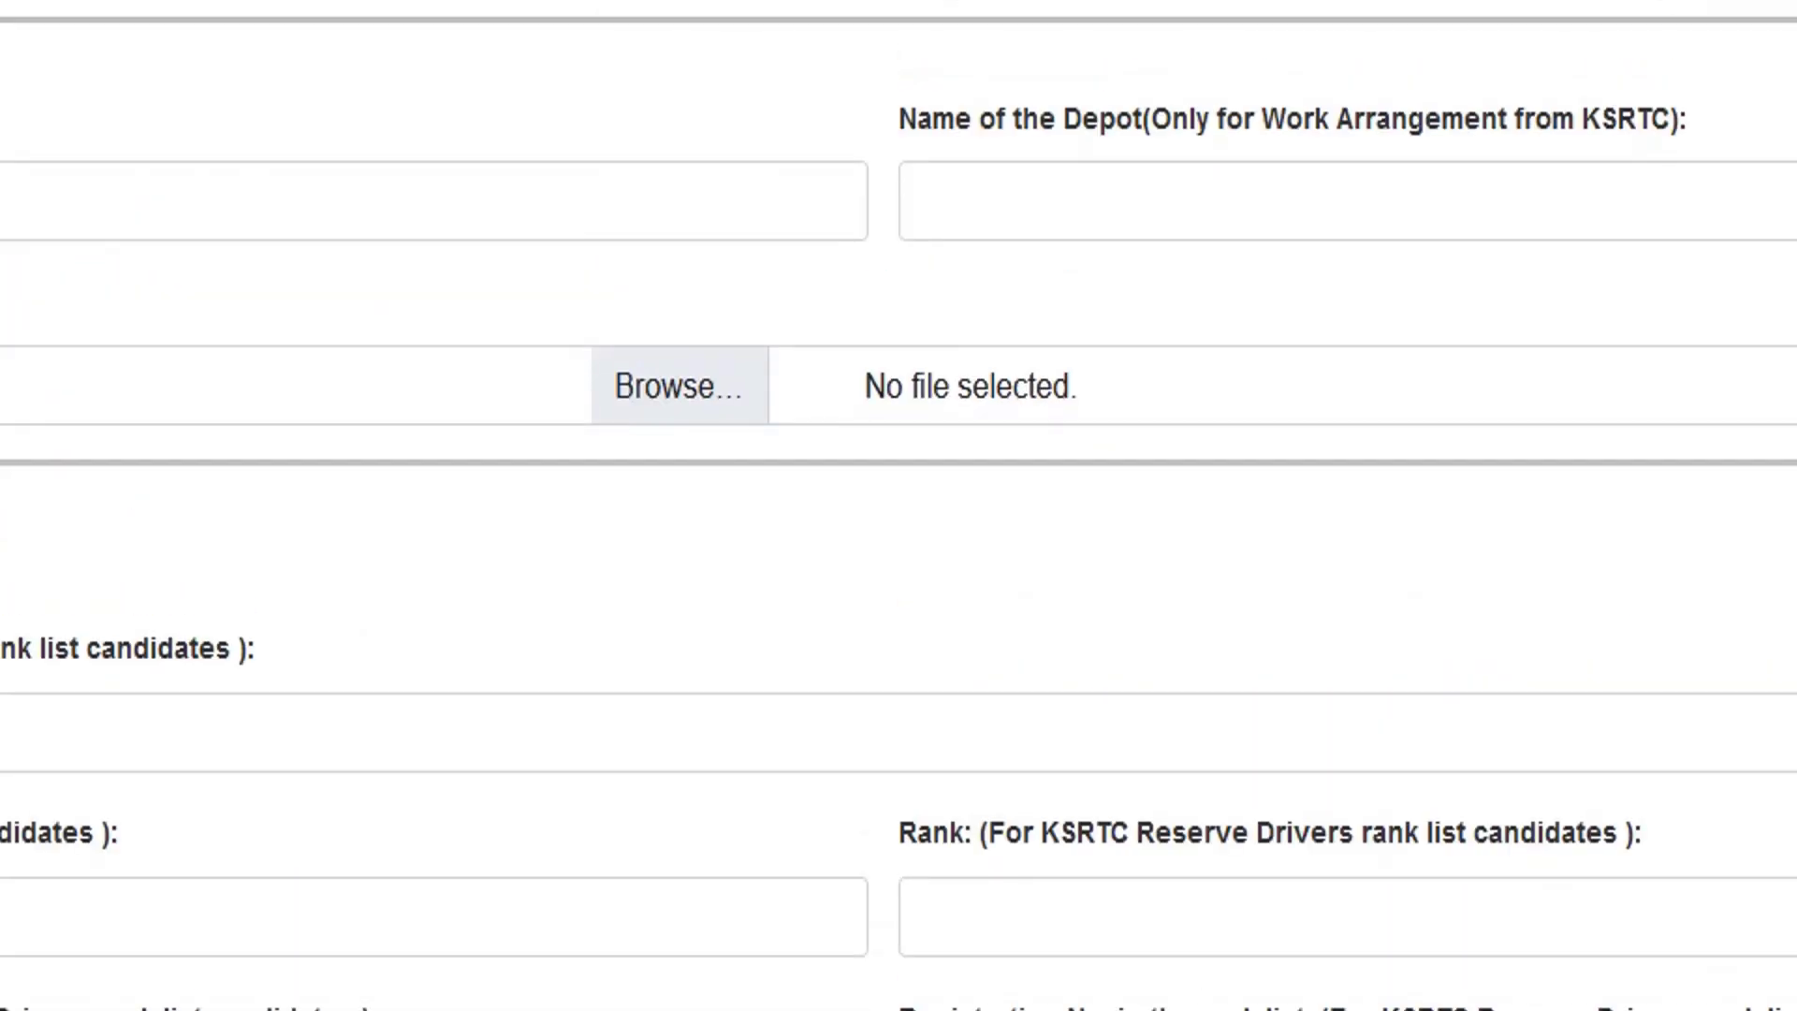
scroll(898, 506, down, 5)
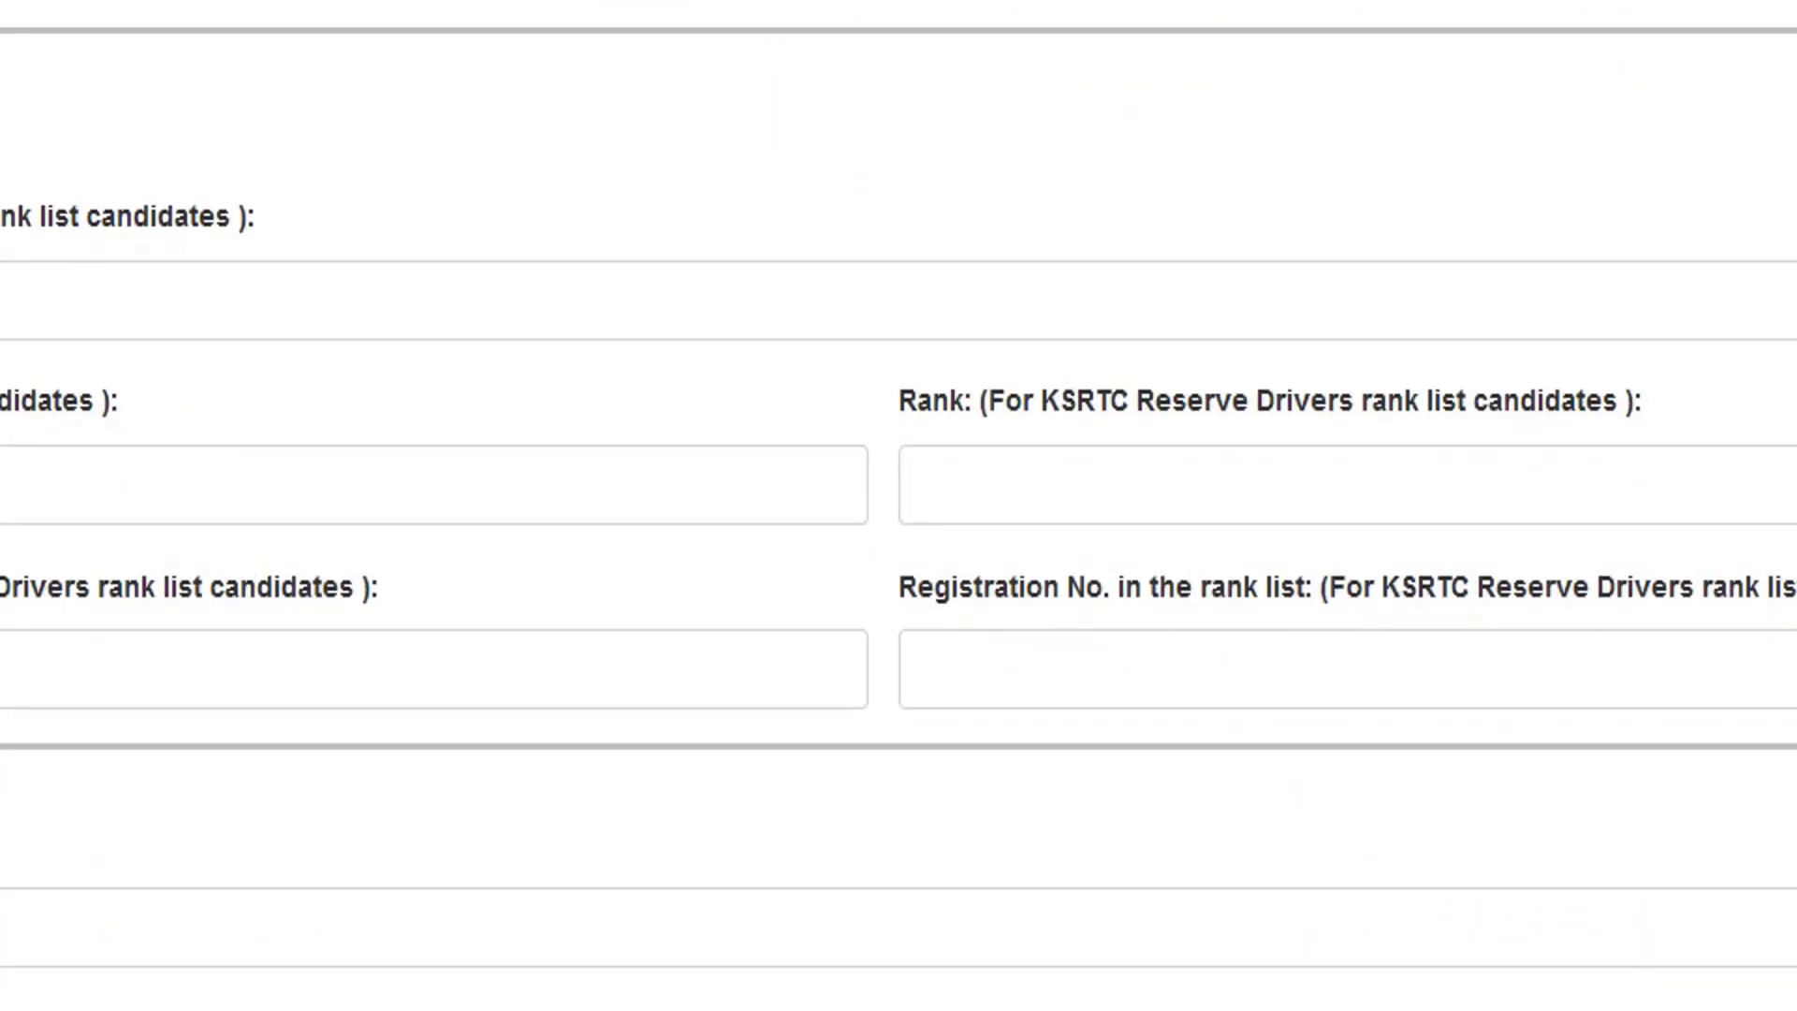
scroll(899, 505, down, 5)
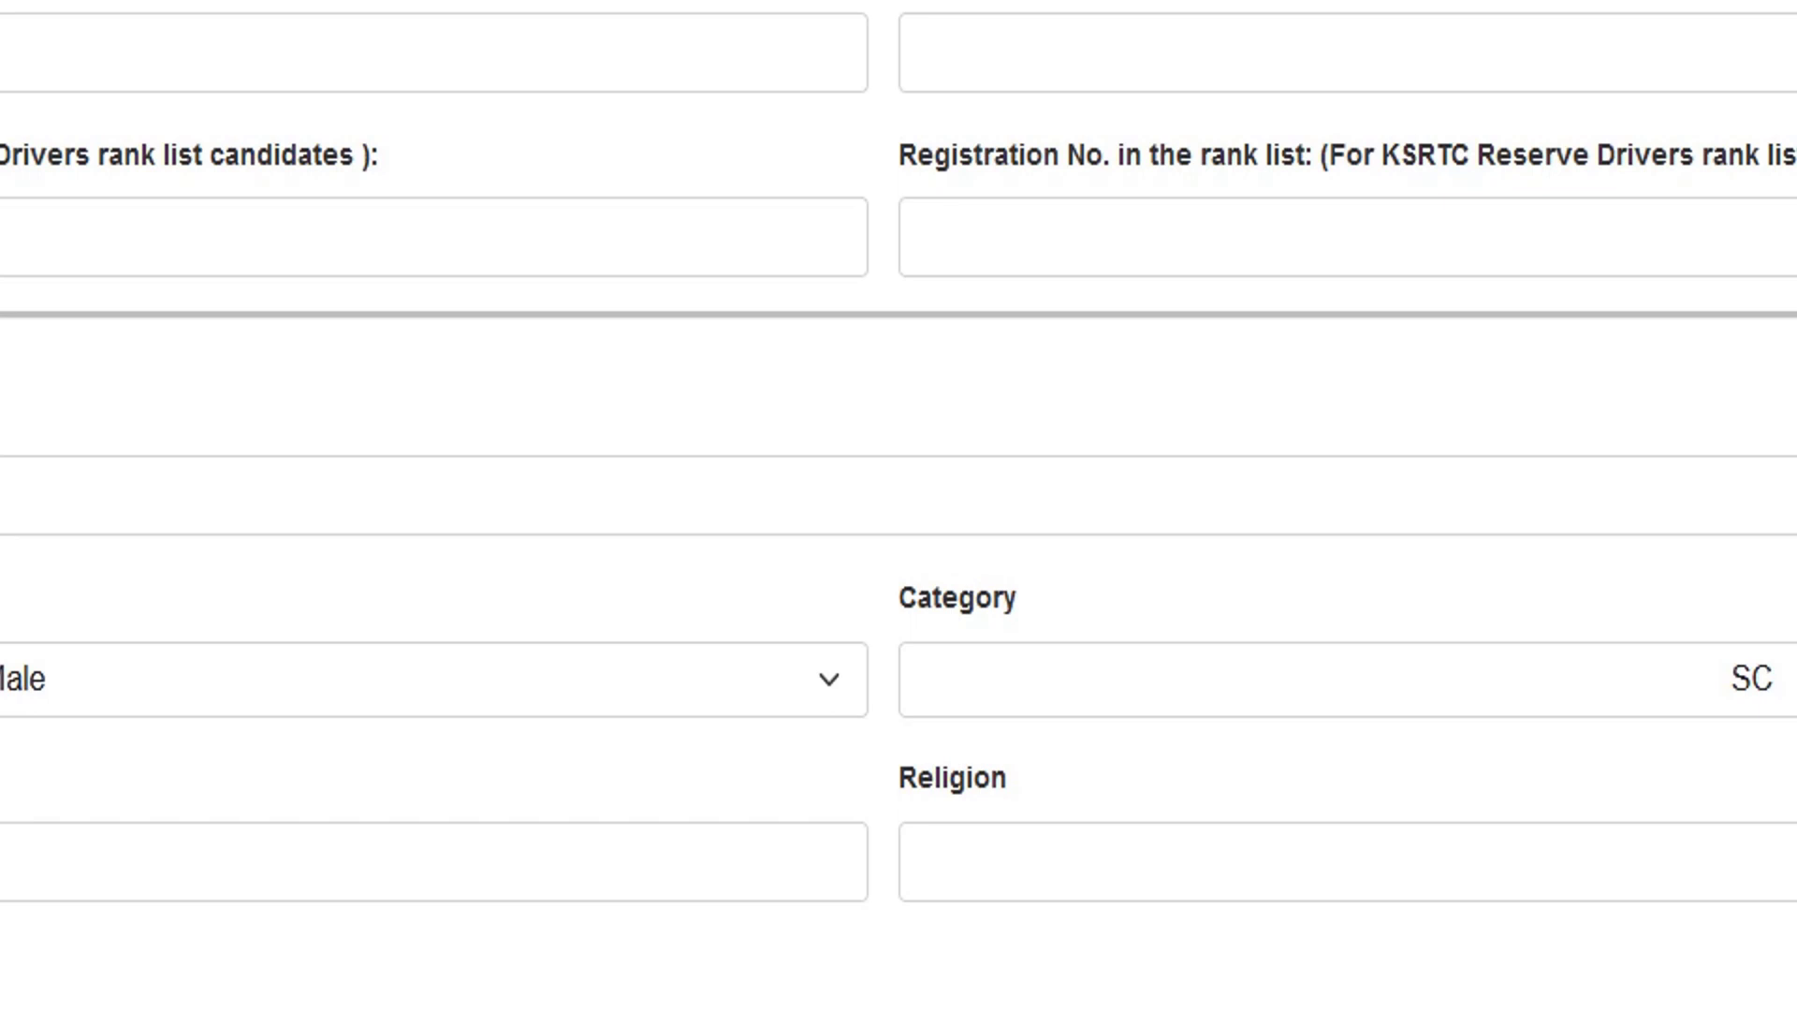
scroll(899, 506, down, 10)
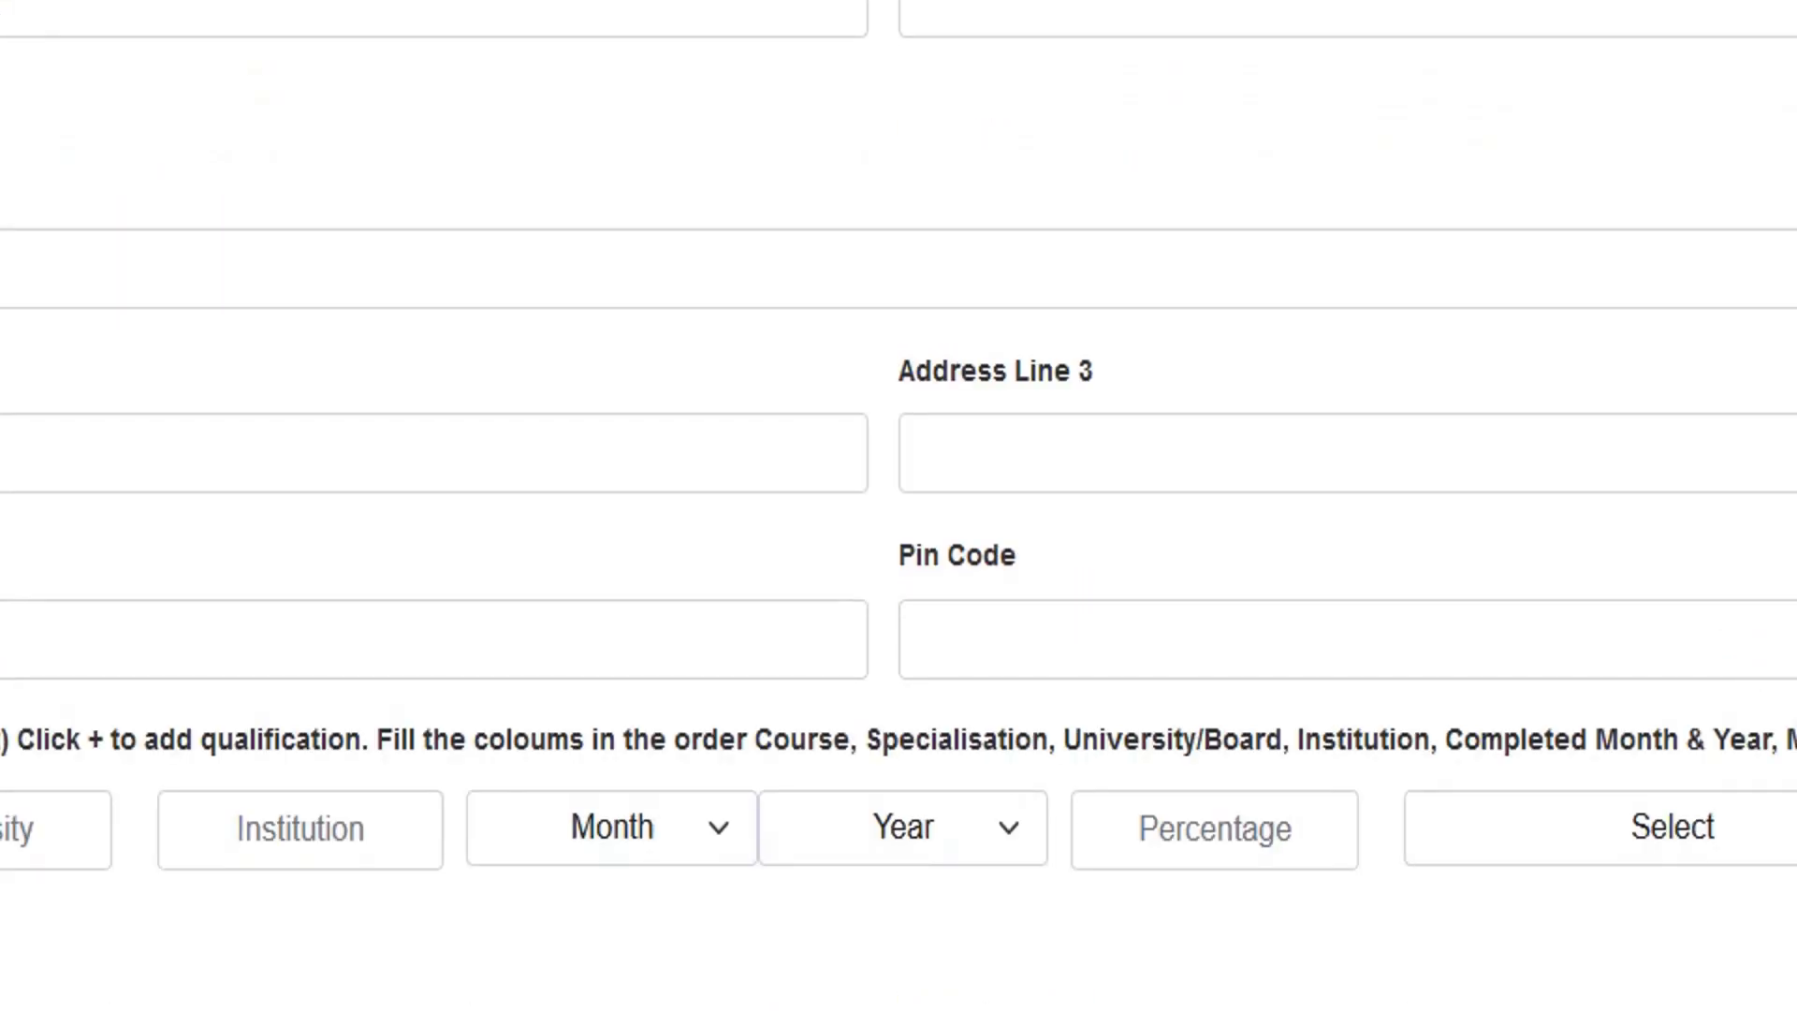
scroll(898, 506, down, 10)
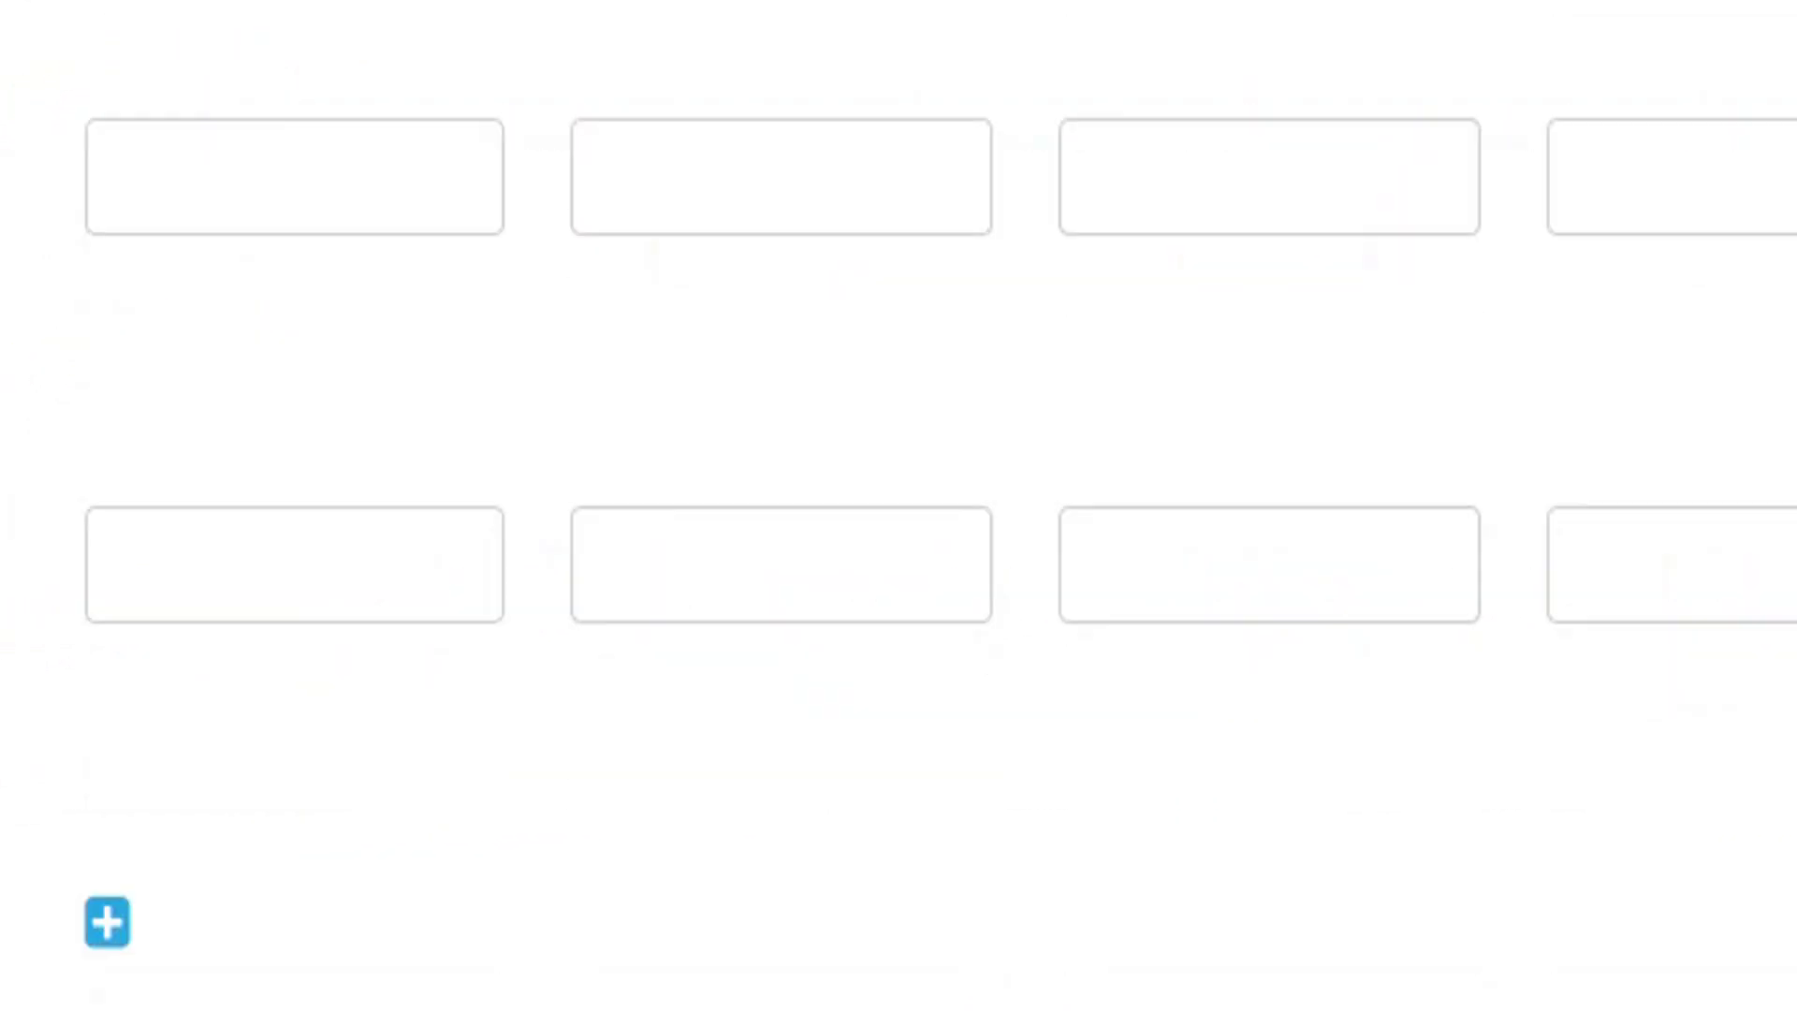
scroll(898, 505, up, 15)
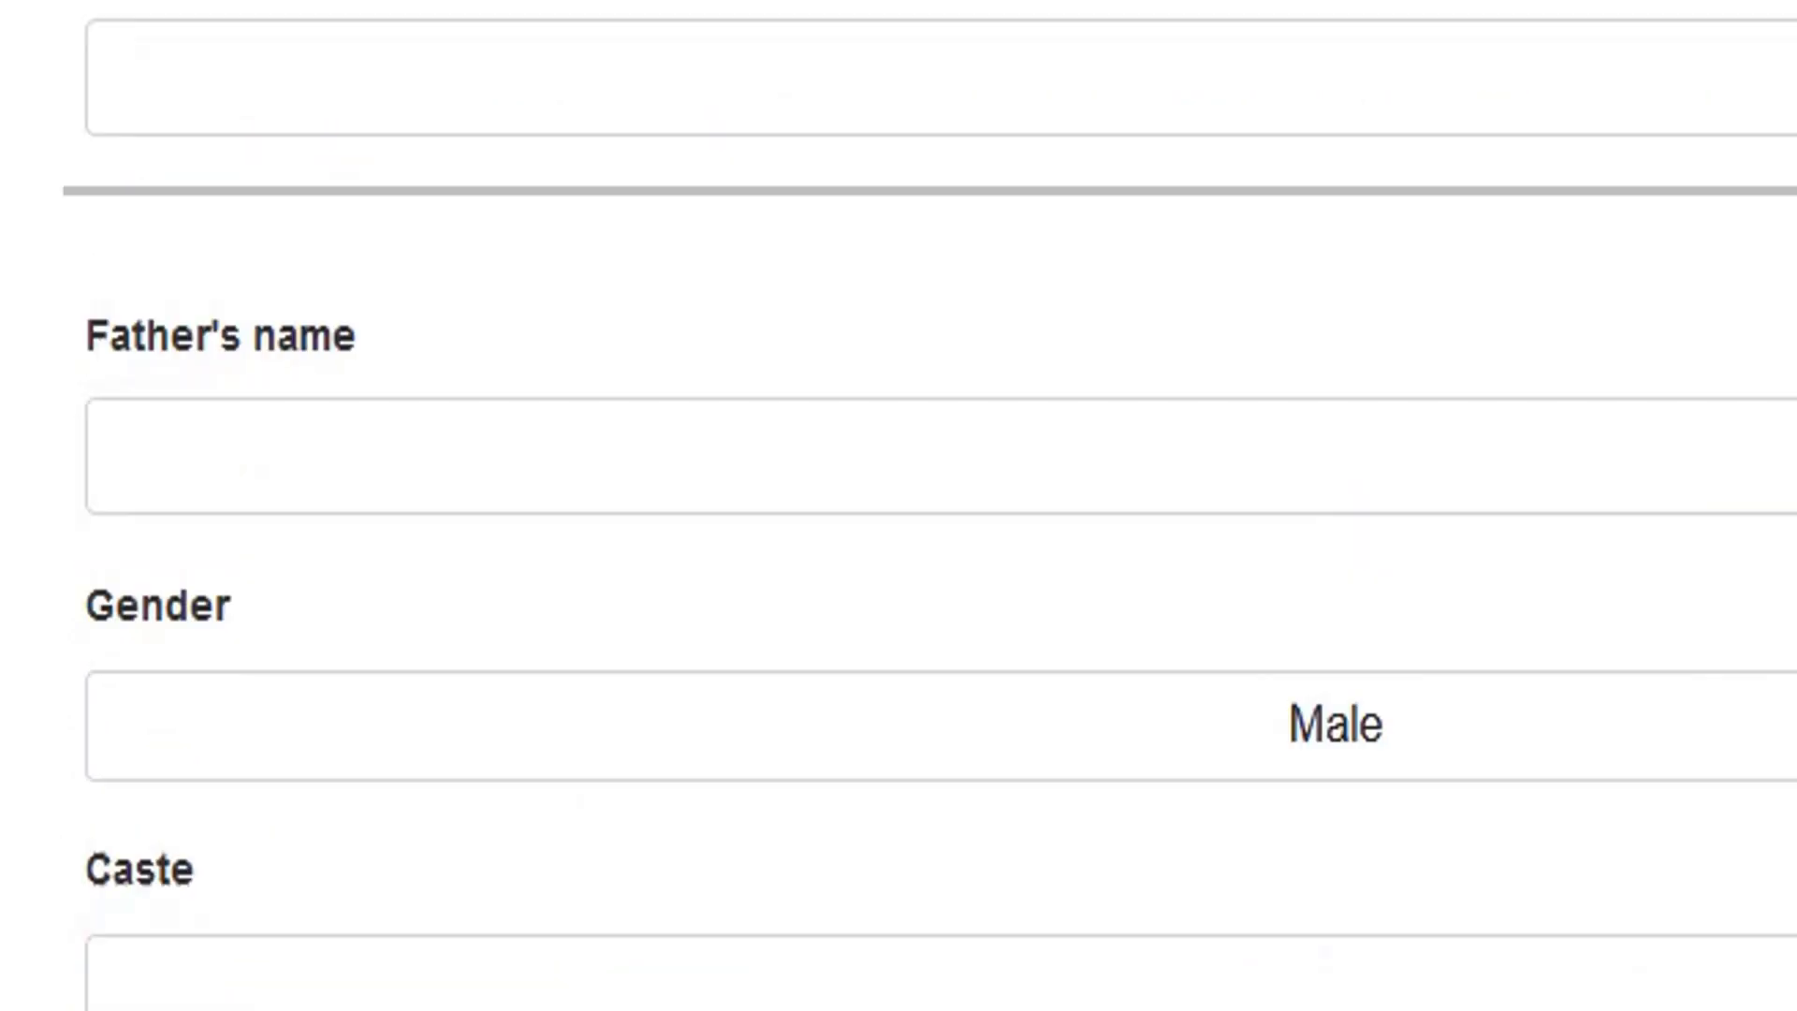
scroll(899, 506, up, 10)
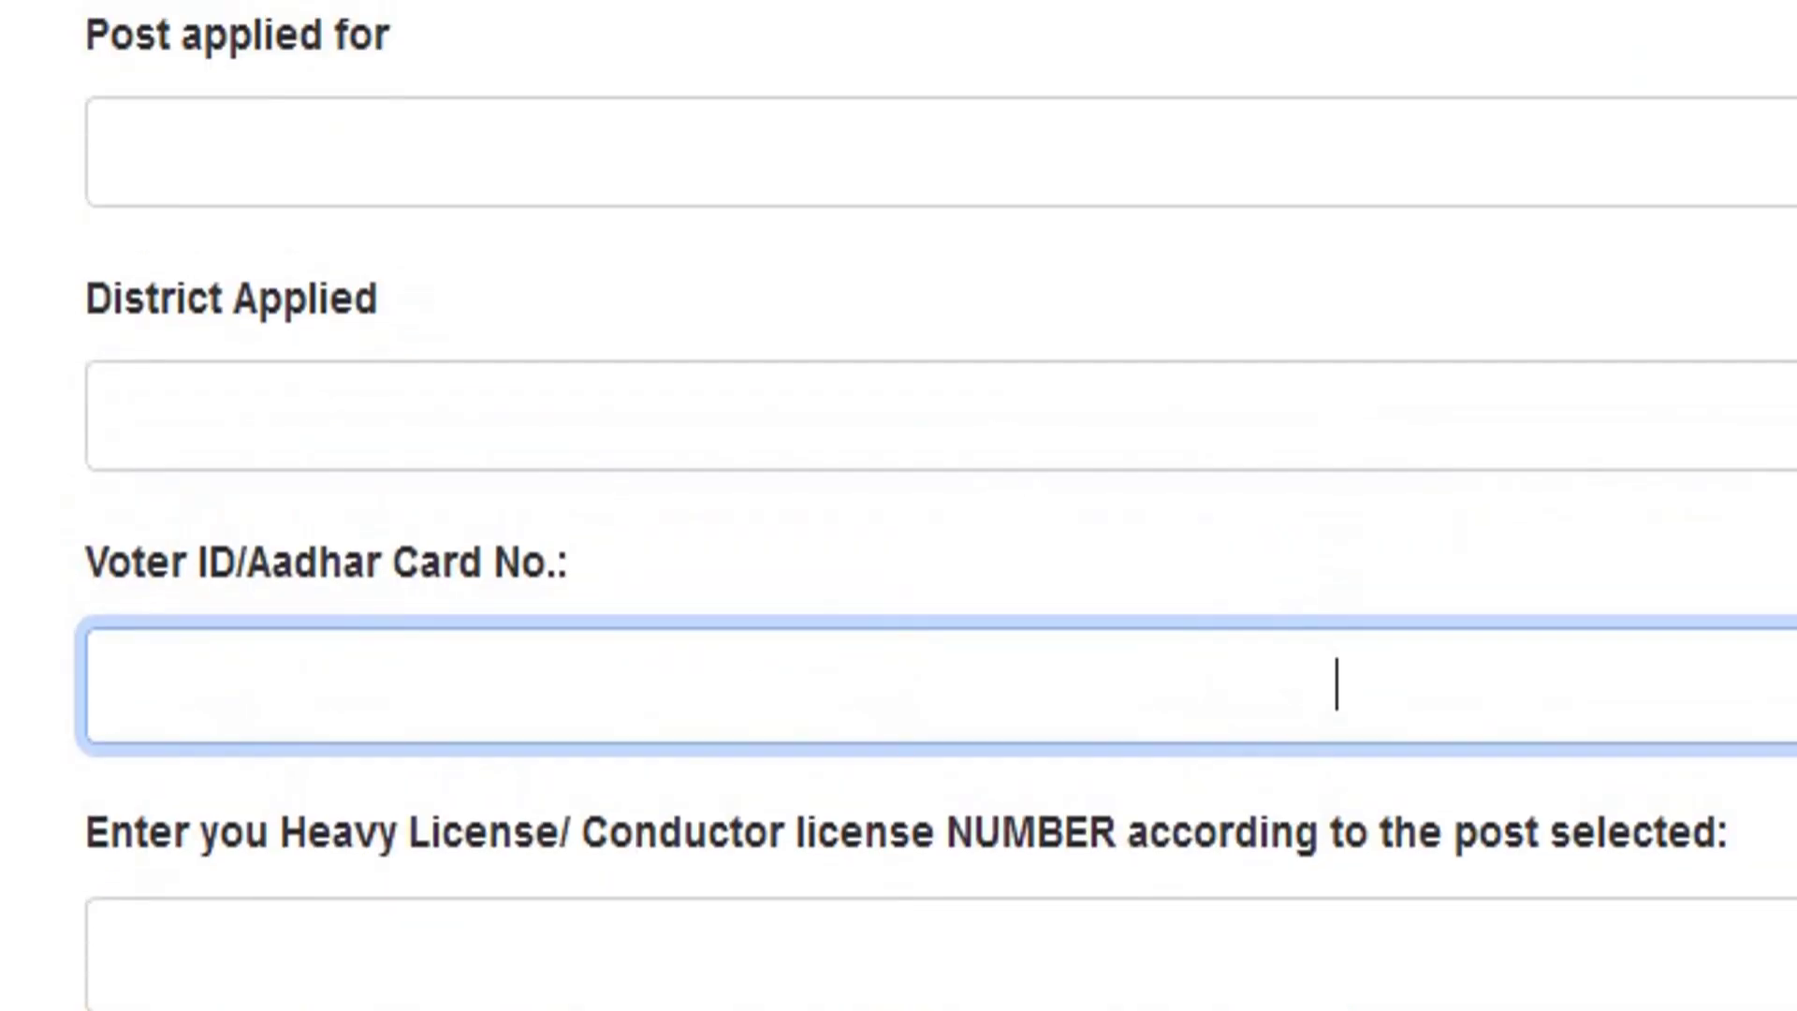
scroll(899, 505, down, 3)
scroll(1336, 329, down, 15)
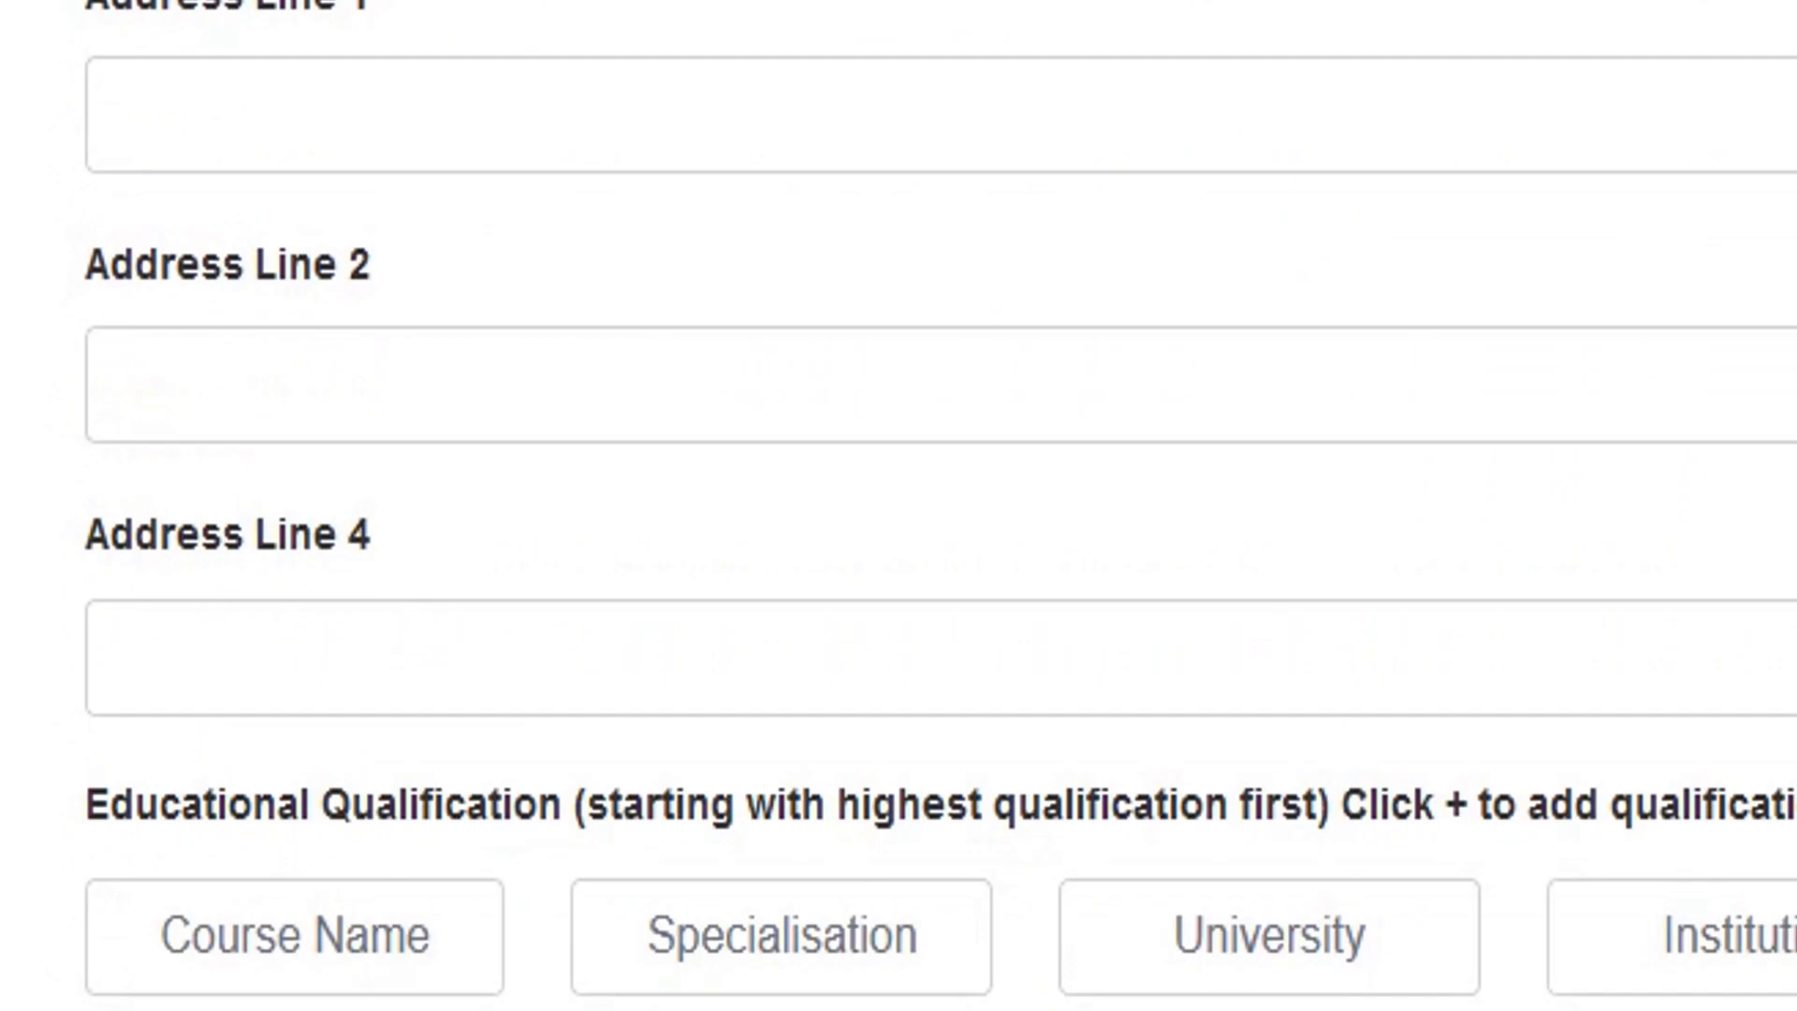
scroll(898, 506, down, 5)
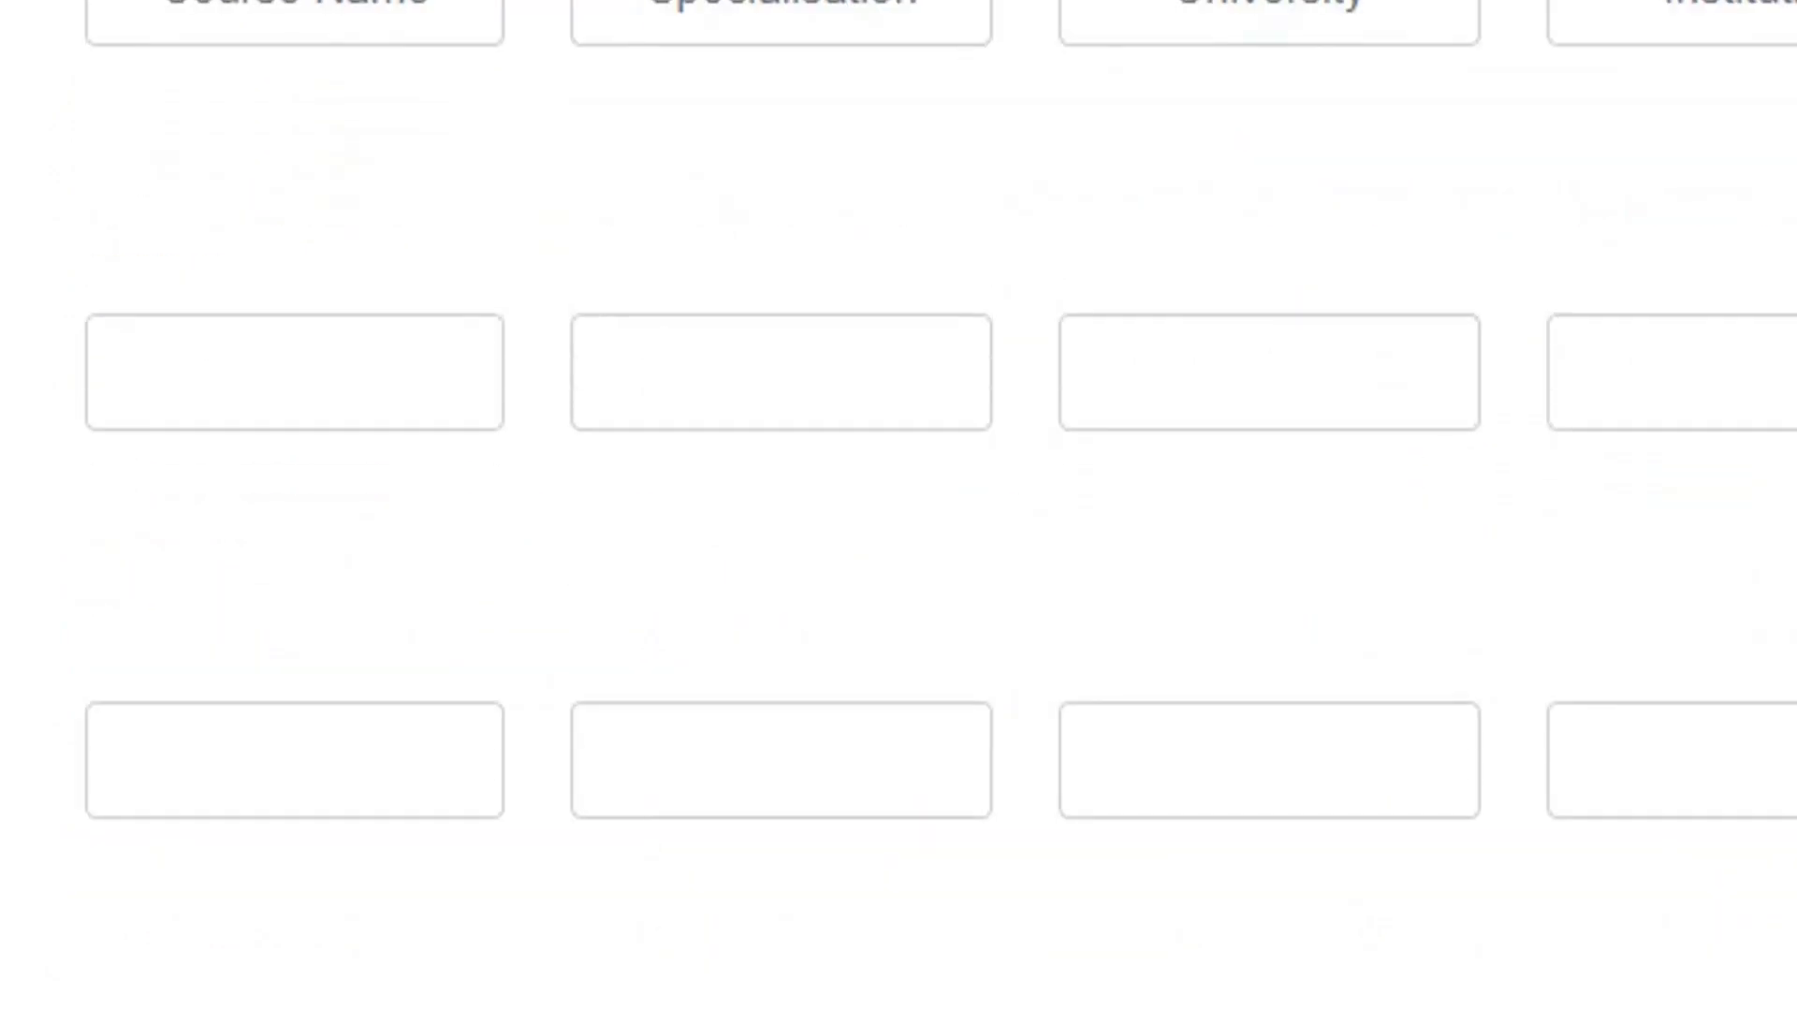
scroll(899, 505, down, 10)
scroll(898, 505, up, 5)
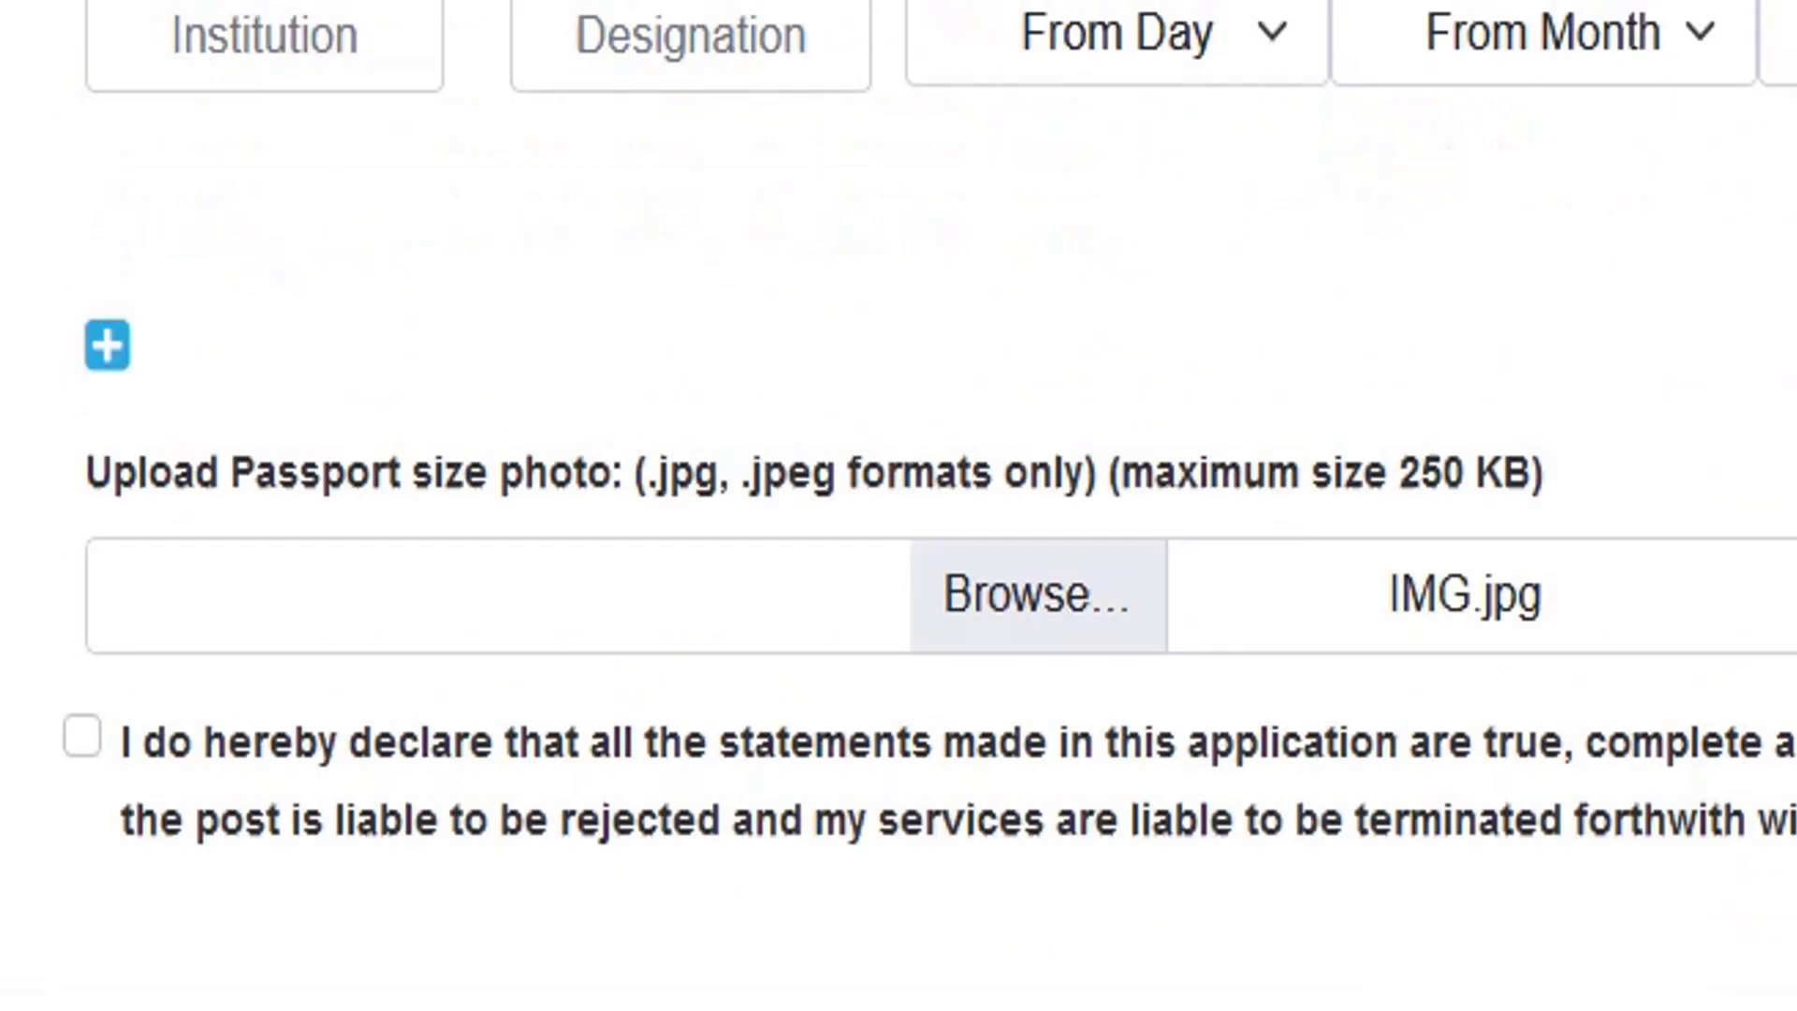
scroll(898, 505, up, 15)
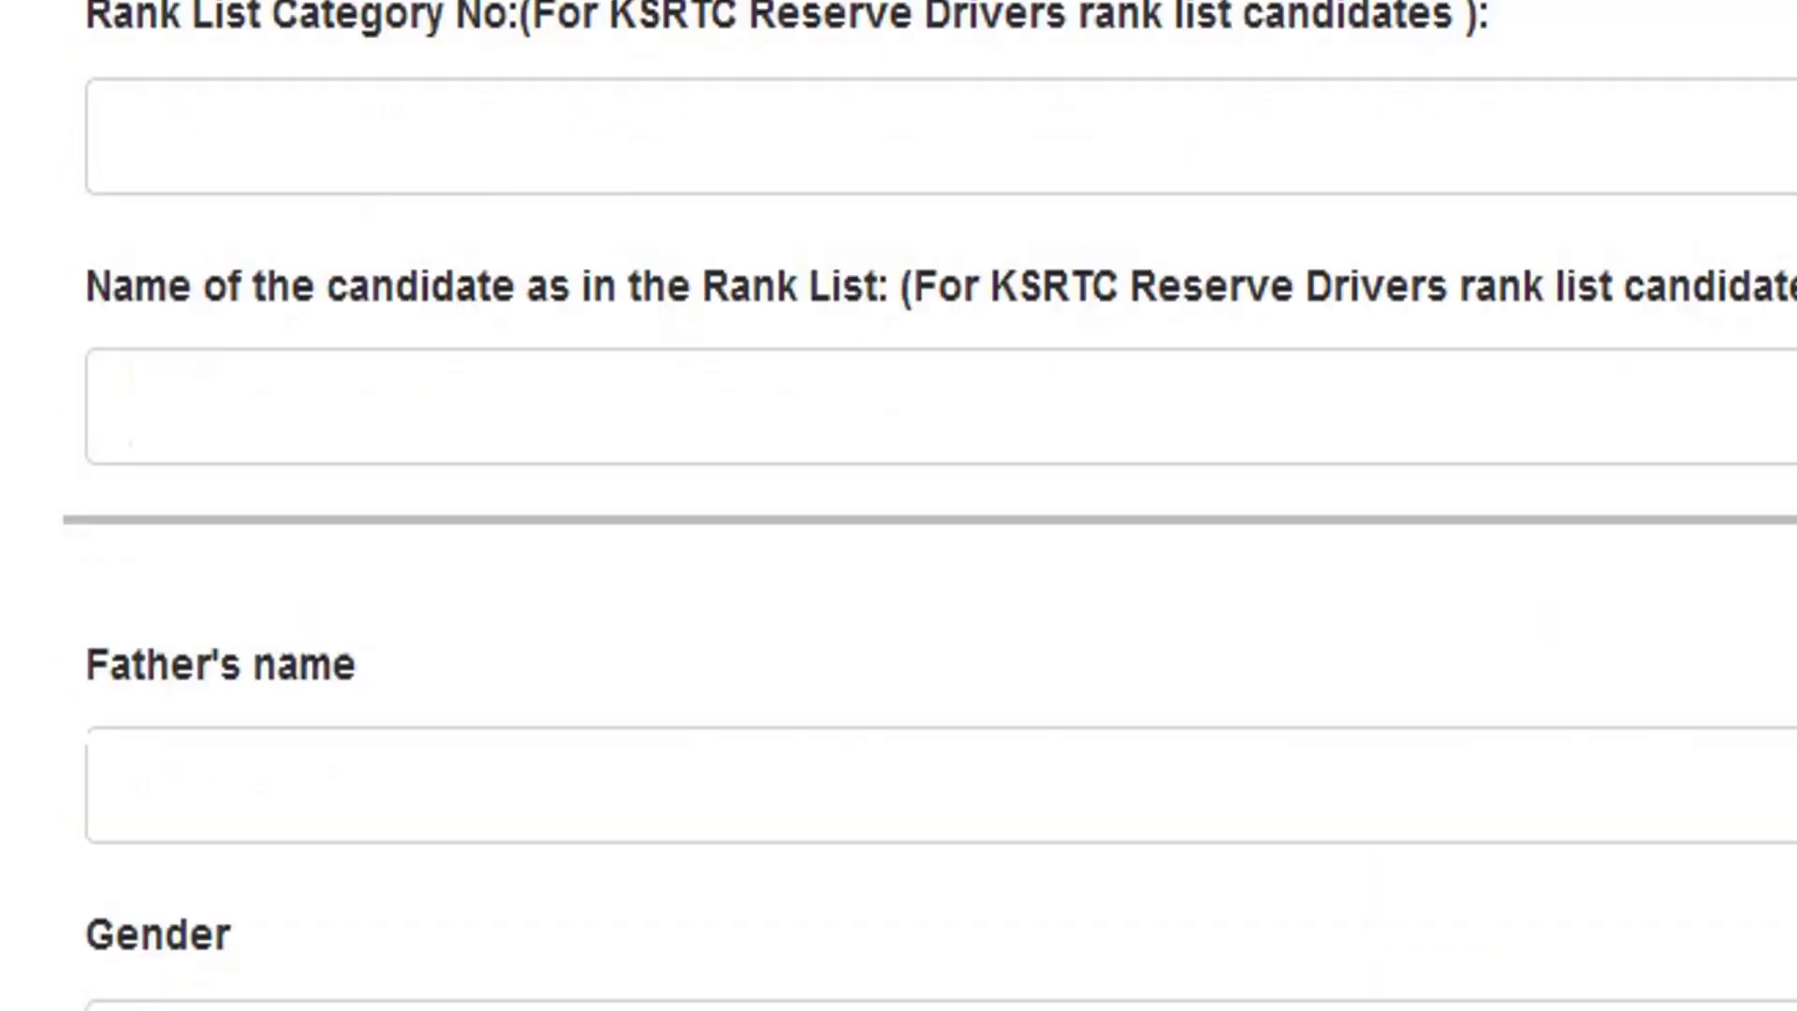
scroll(899, 505, down, 4)
scroll(899, 505, up, 8)
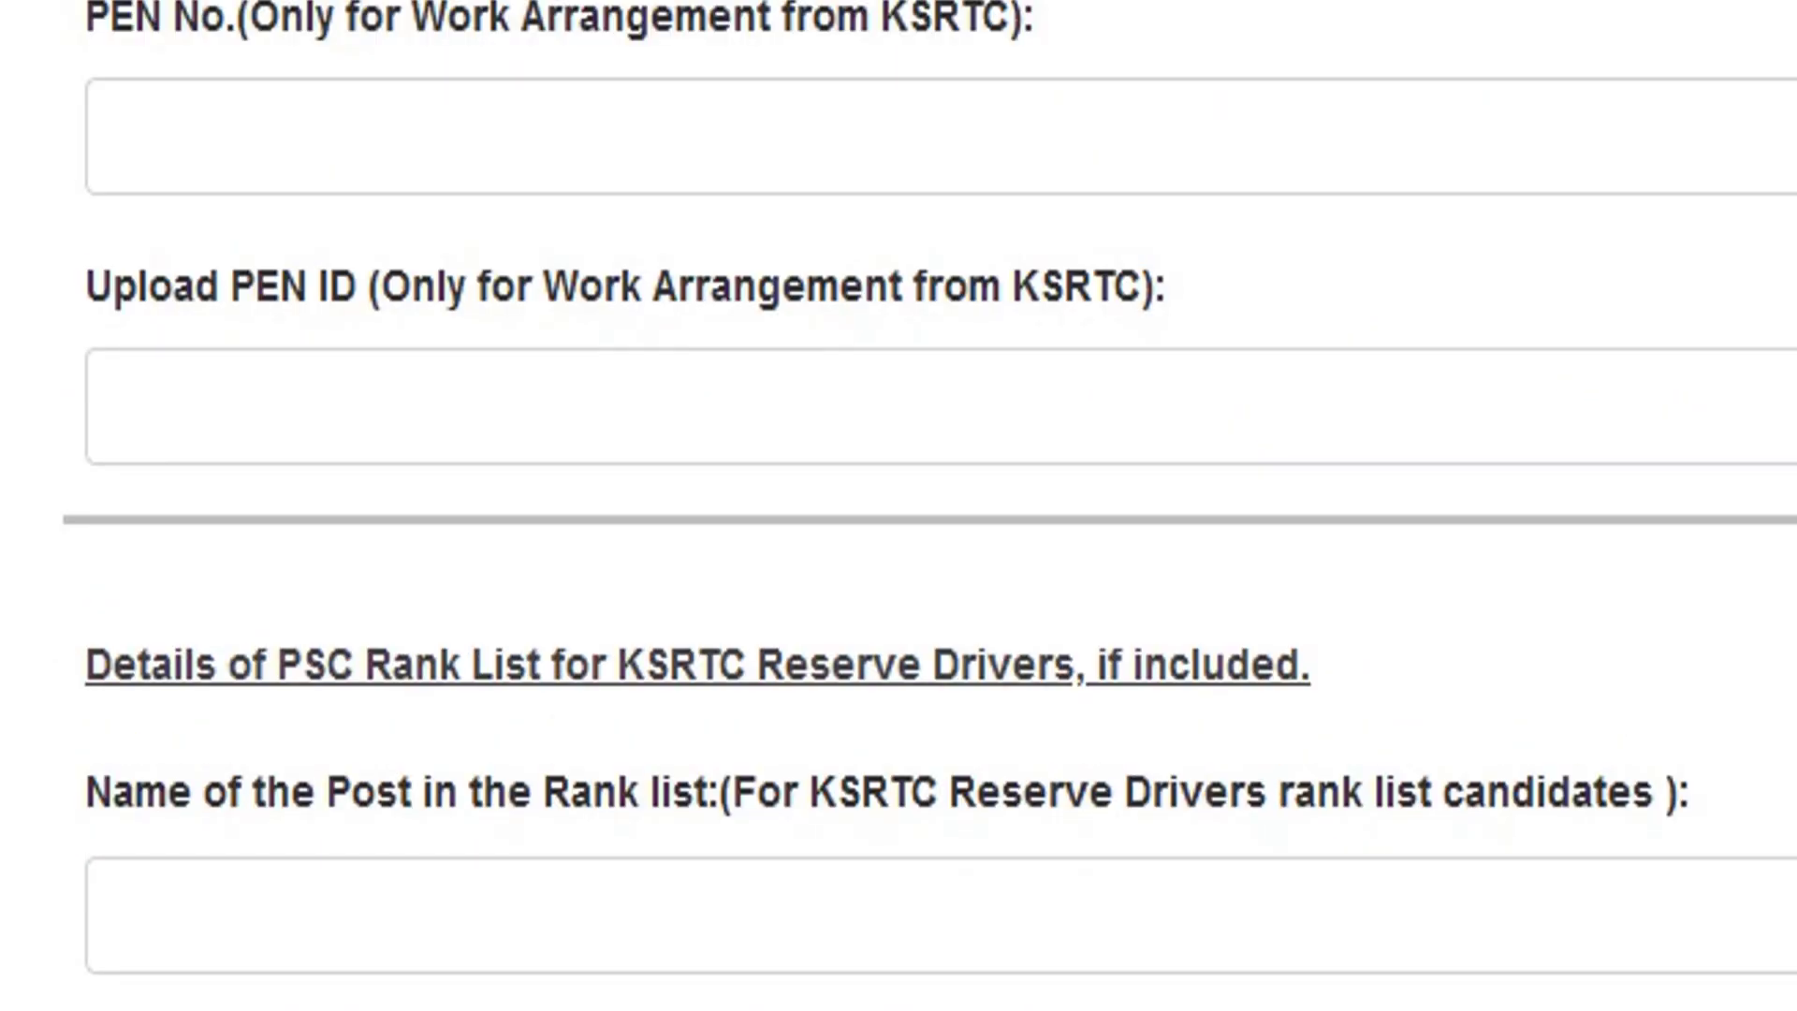
scroll(898, 506, up, 7)
click(1337, 683)
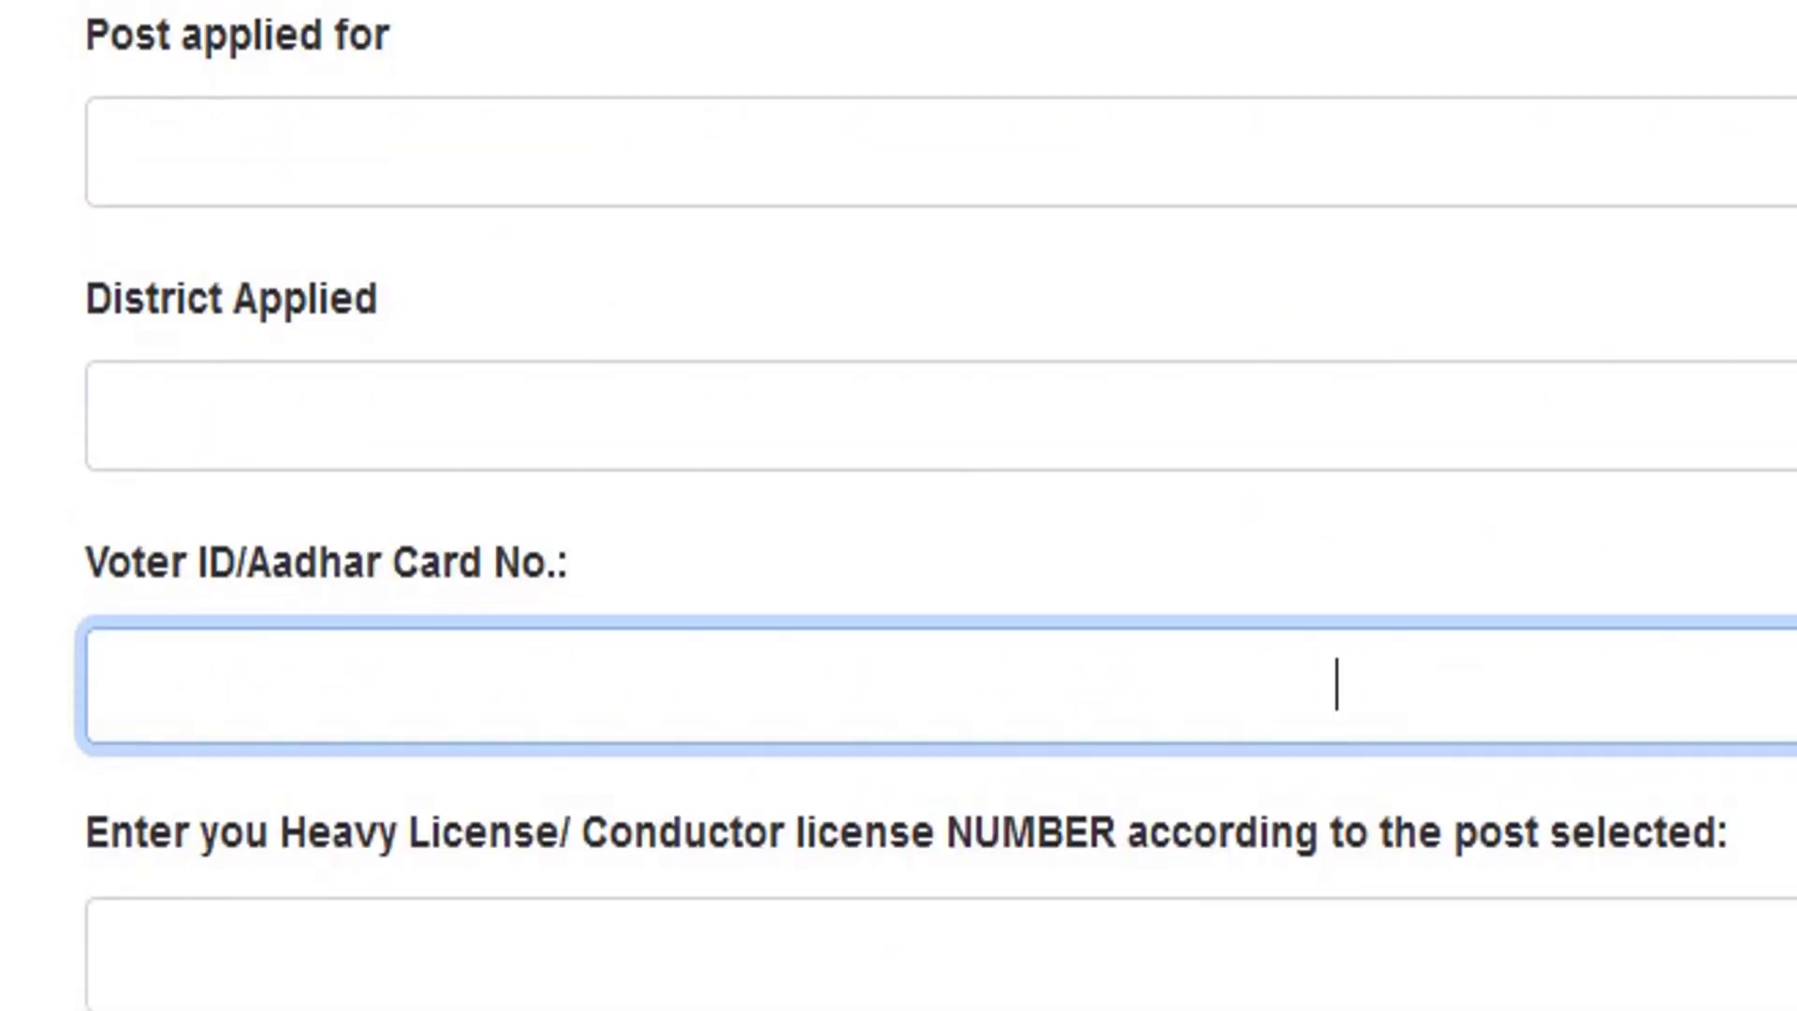
scroll(1337, 684, down, 15)
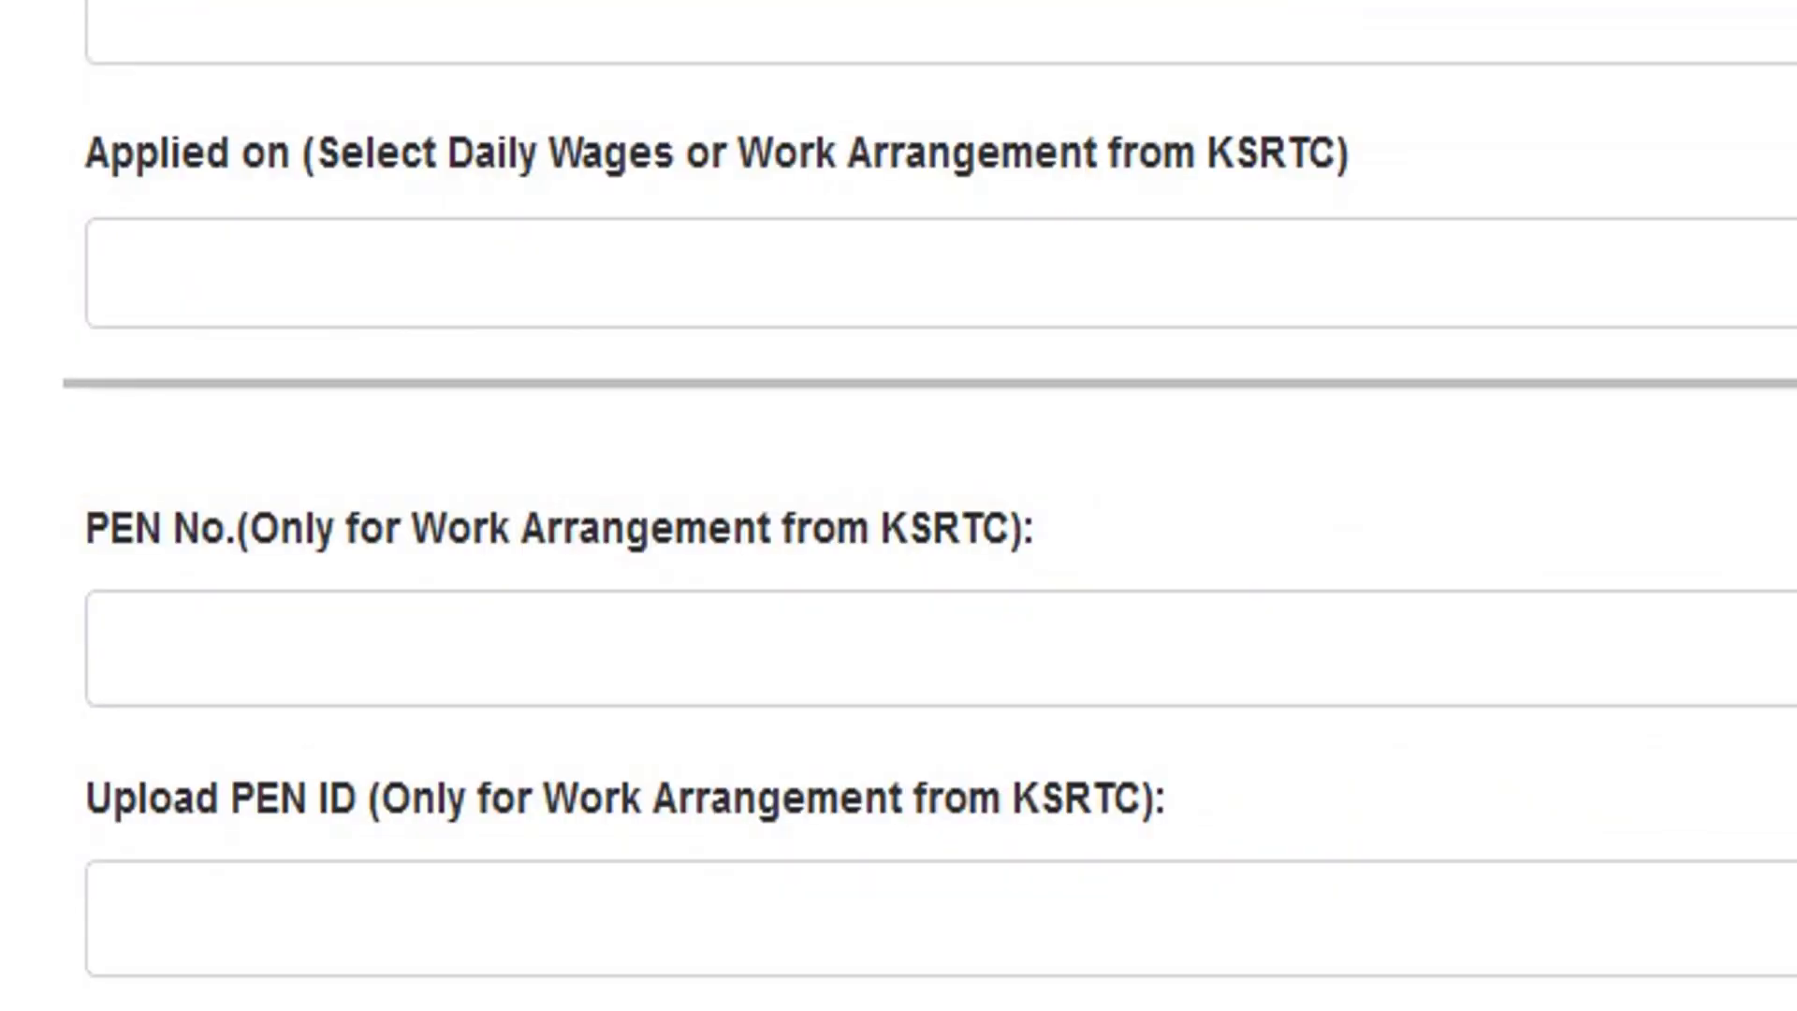
scroll(899, 505, down, 5)
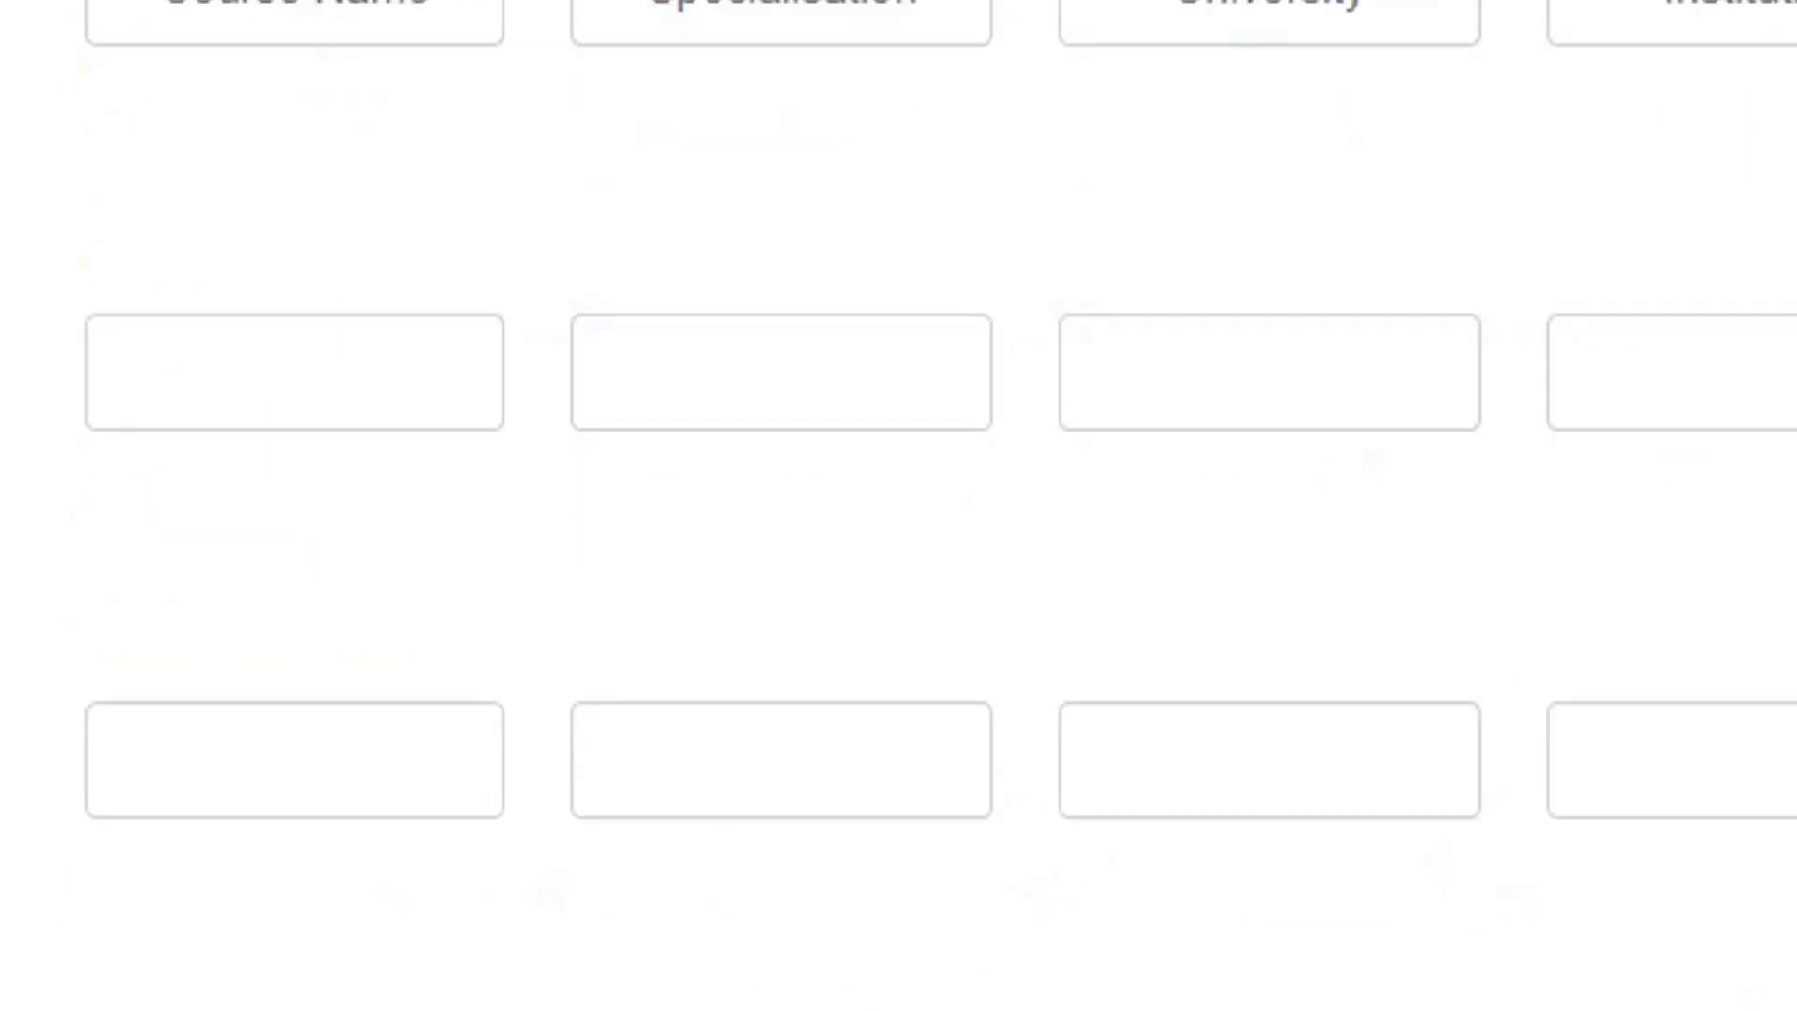
scroll(899, 505, down, 3)
scroll(898, 505, up, 12)
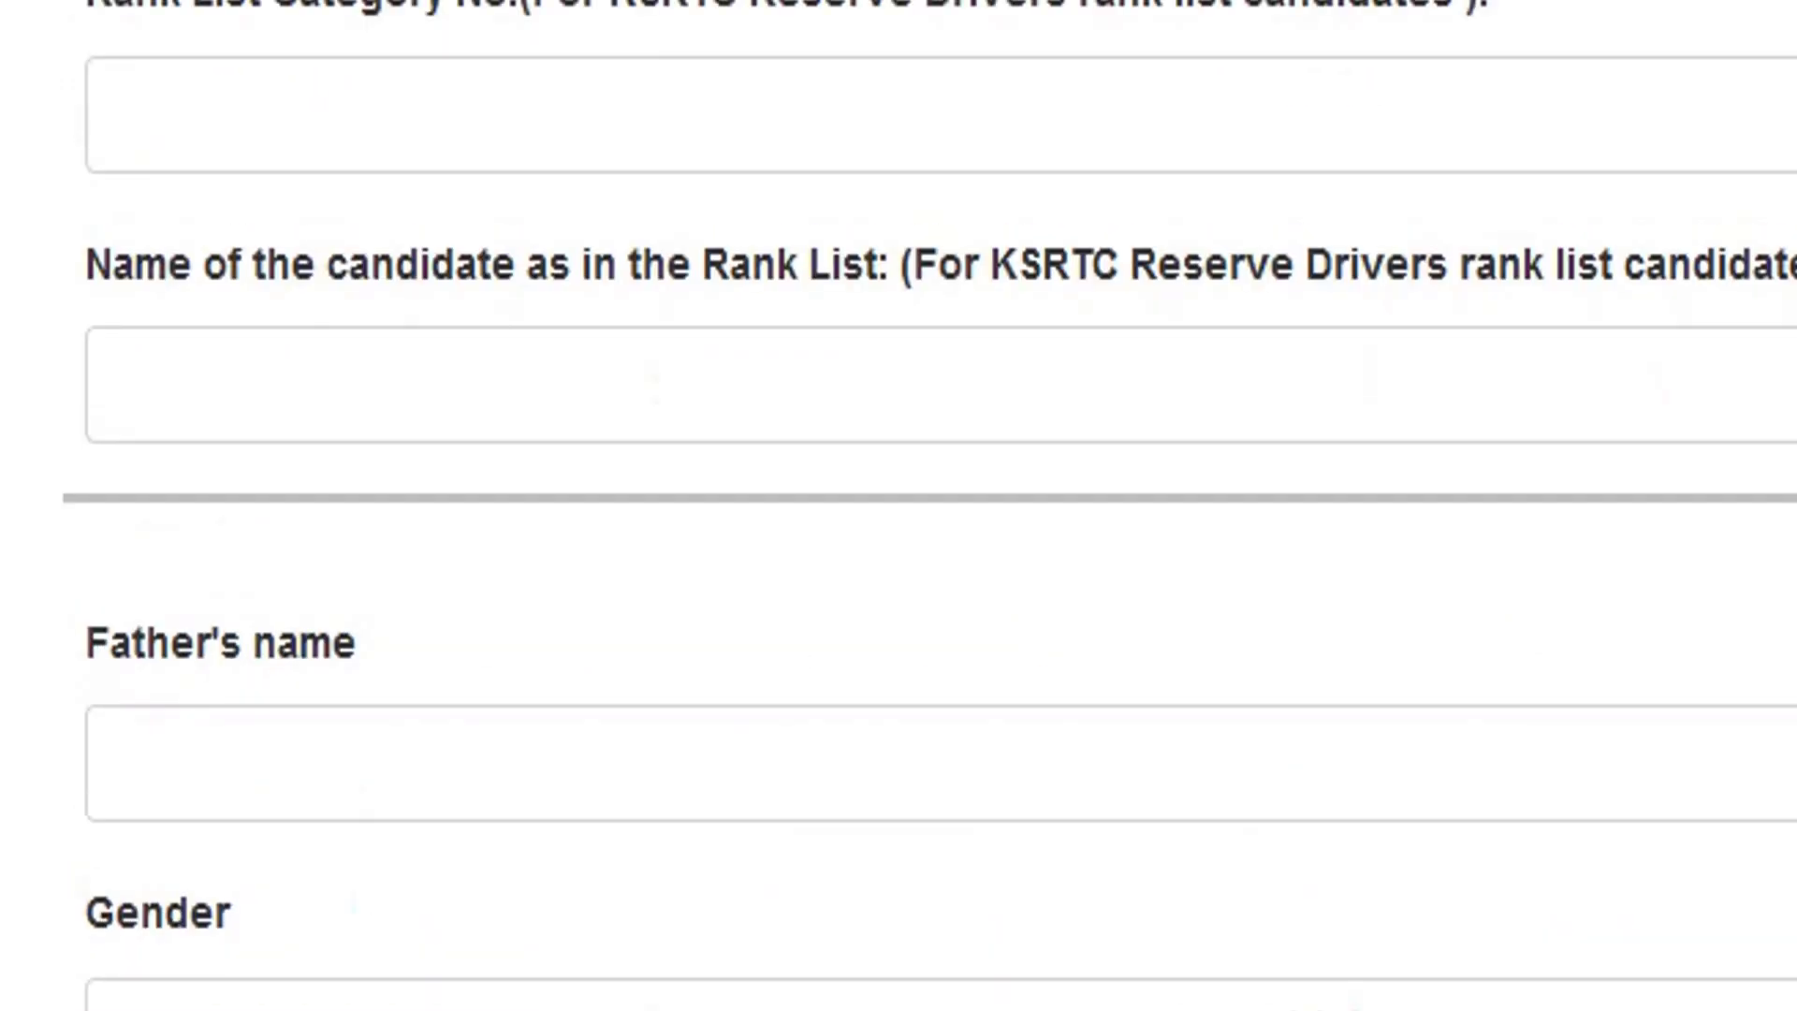
scroll(1336, 684, up, 5)
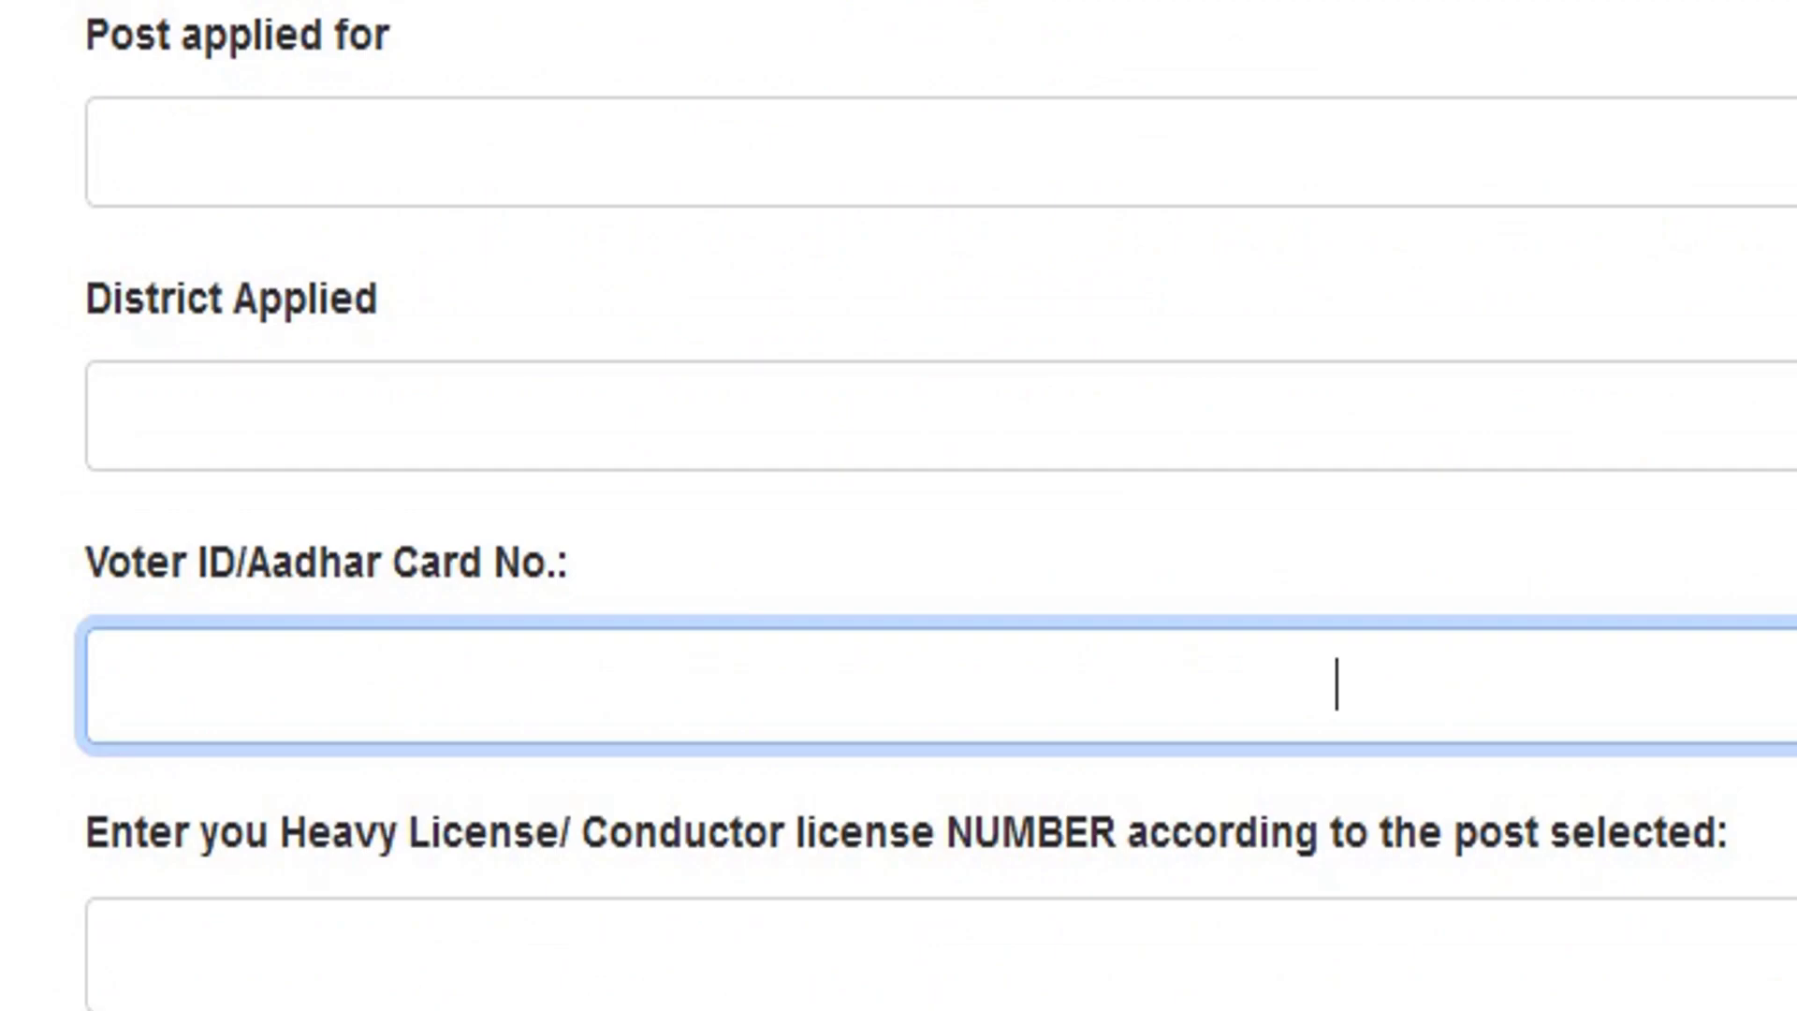
scroll(899, 505, down, 5)
scroll(898, 505, down, 20)
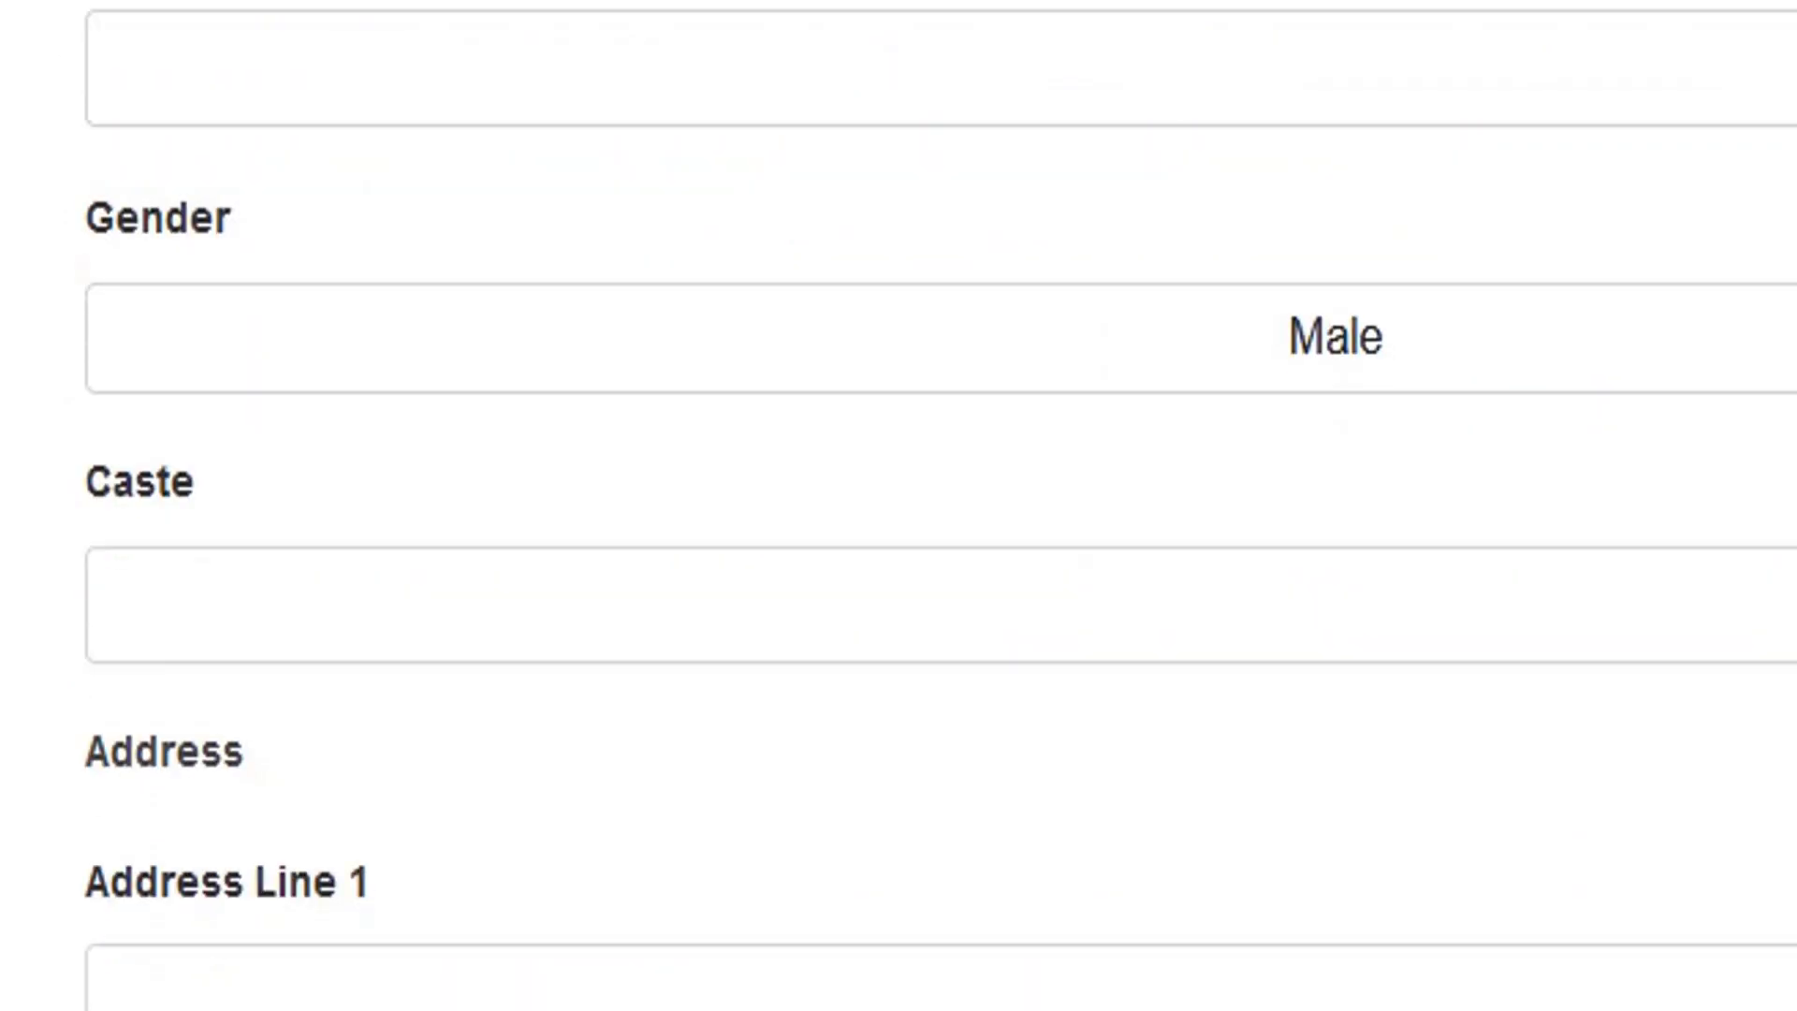
scroll(898, 505, down, 15)
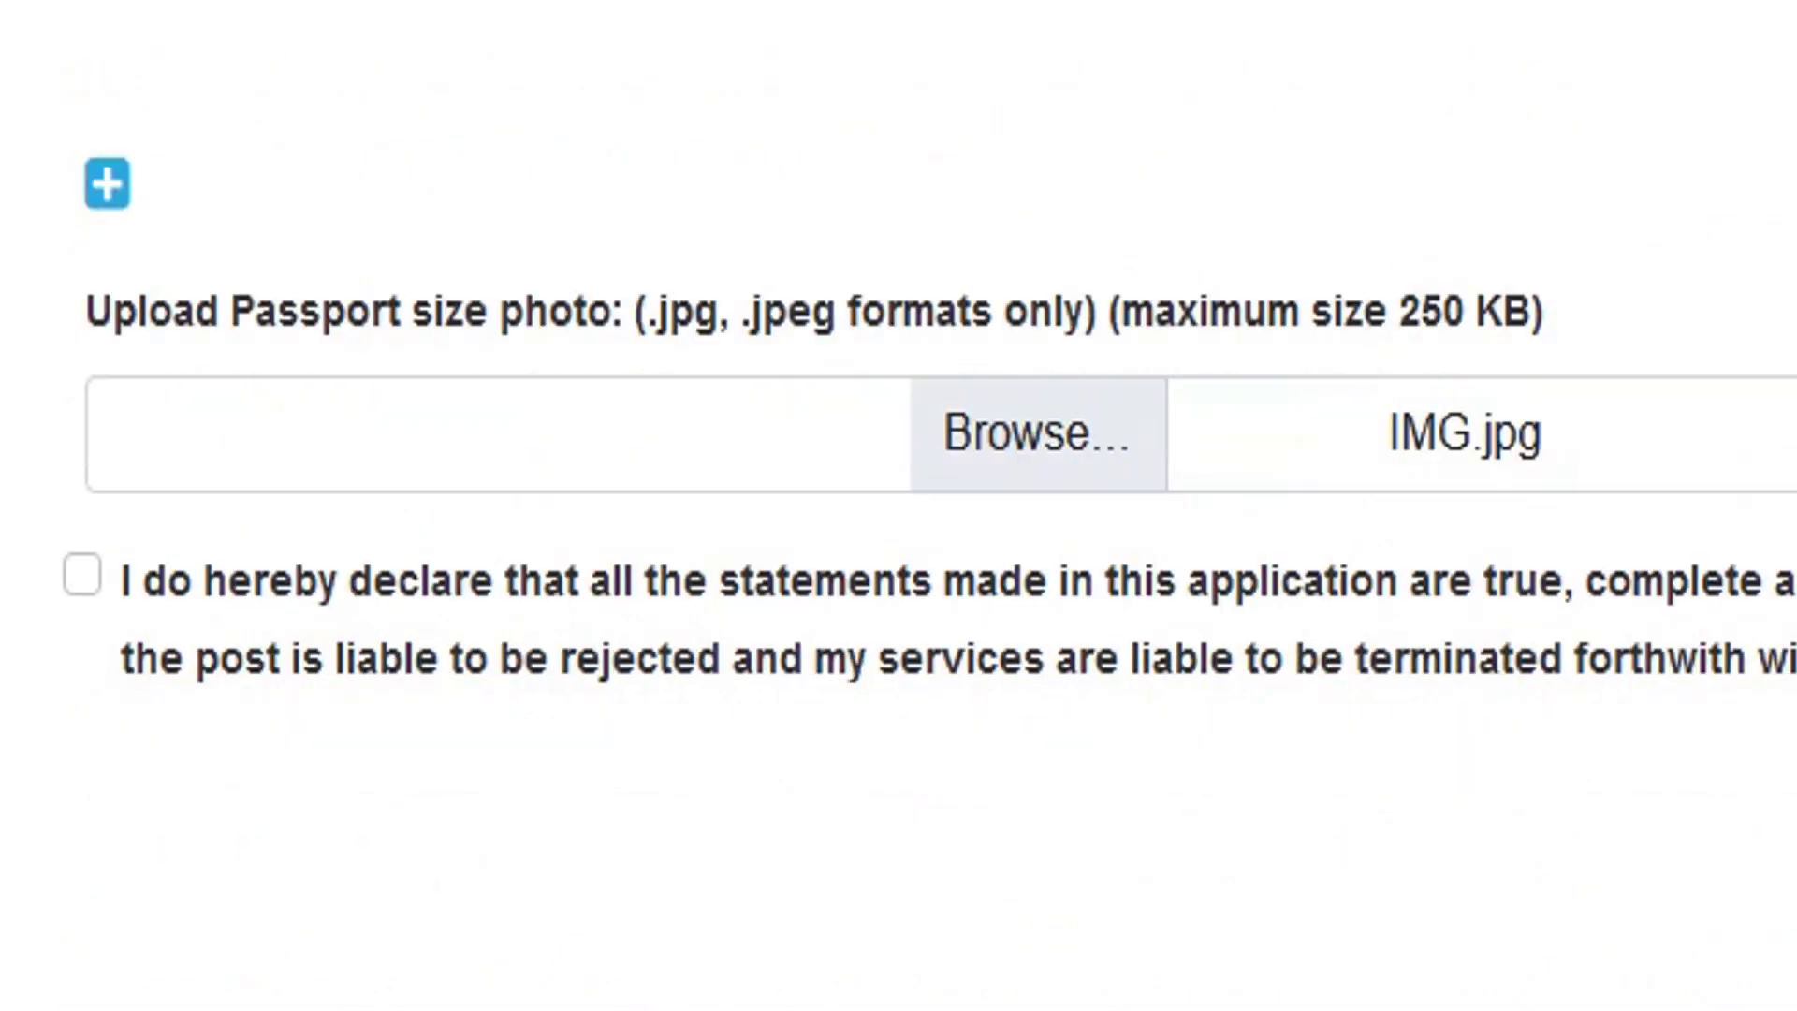
scroll(898, 506, up, 5)
scroll(899, 506, up, 20)
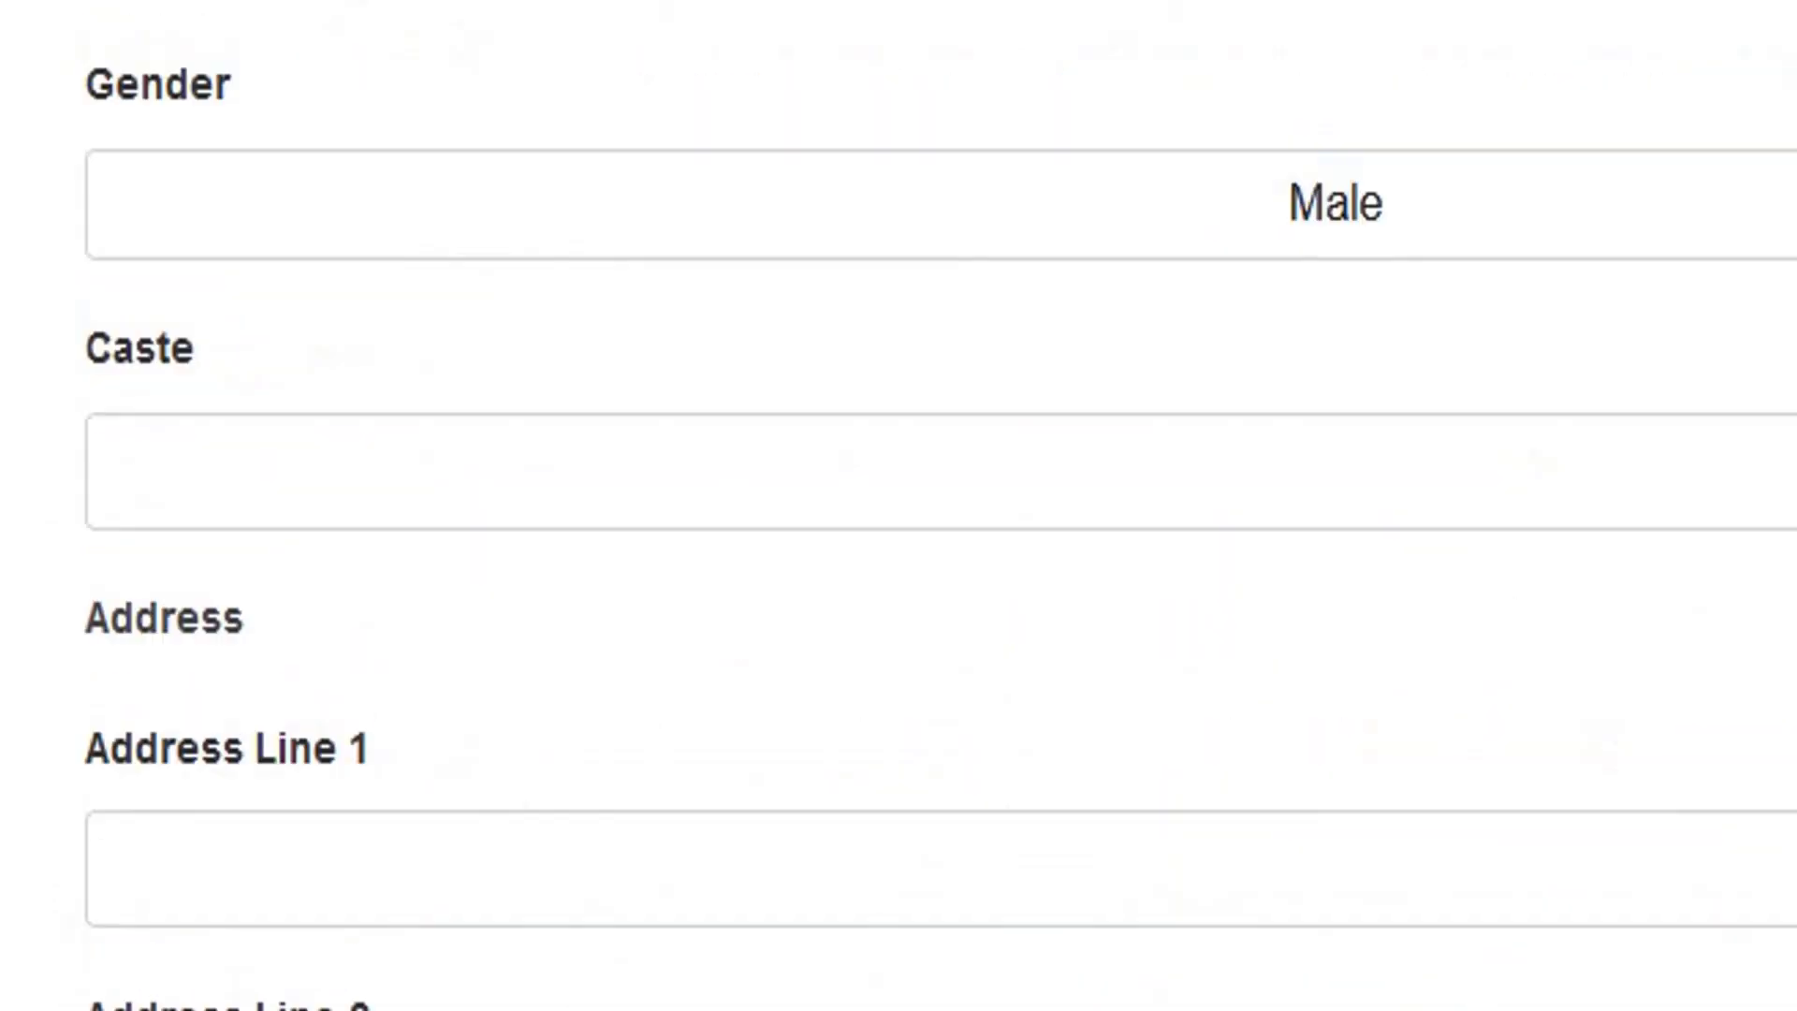
scroll(898, 506, up, 9)
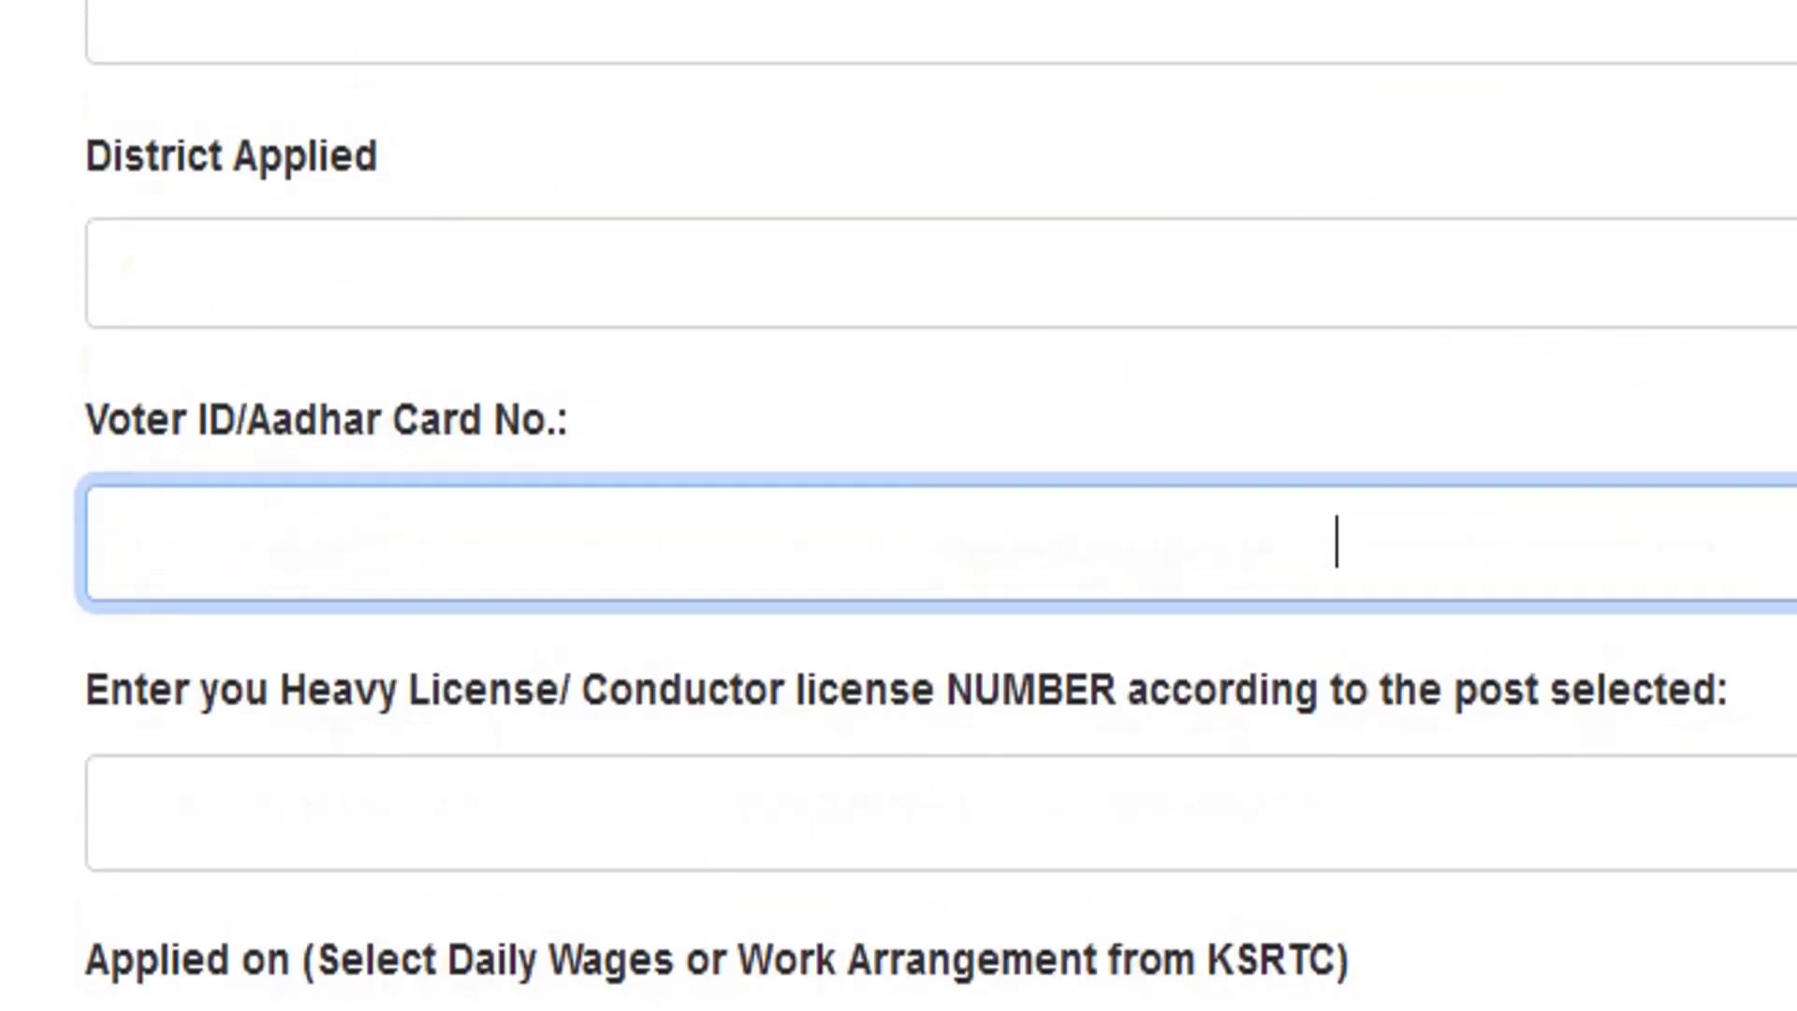